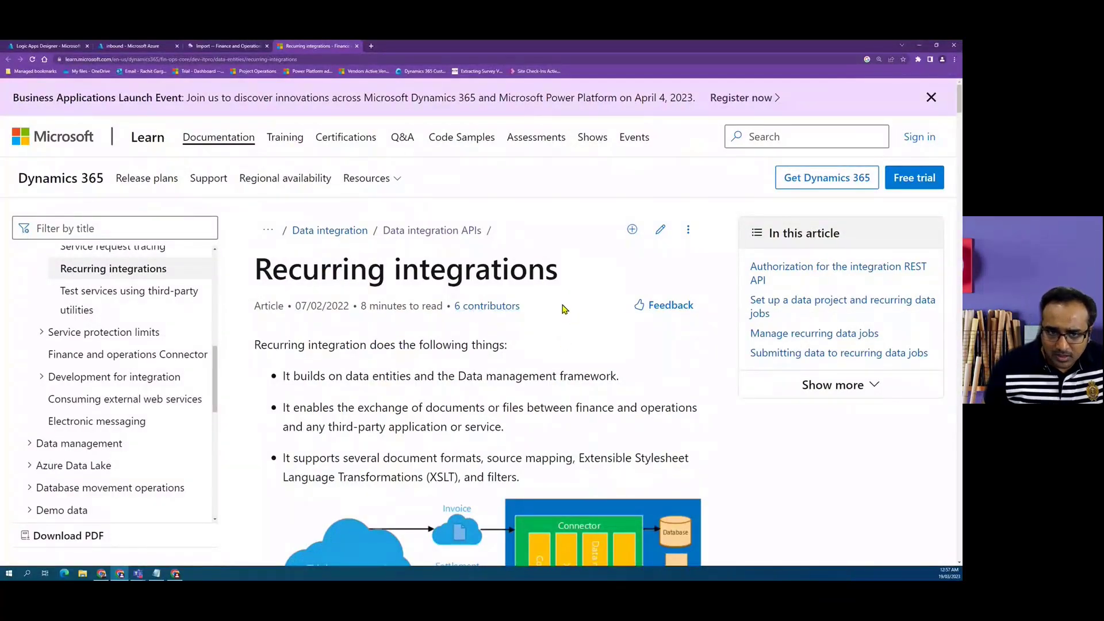
# Scroll the article to the API for import (enqueue) section and highlight its POST endpoint
pyautogui.scroll(-7, 564, 309)
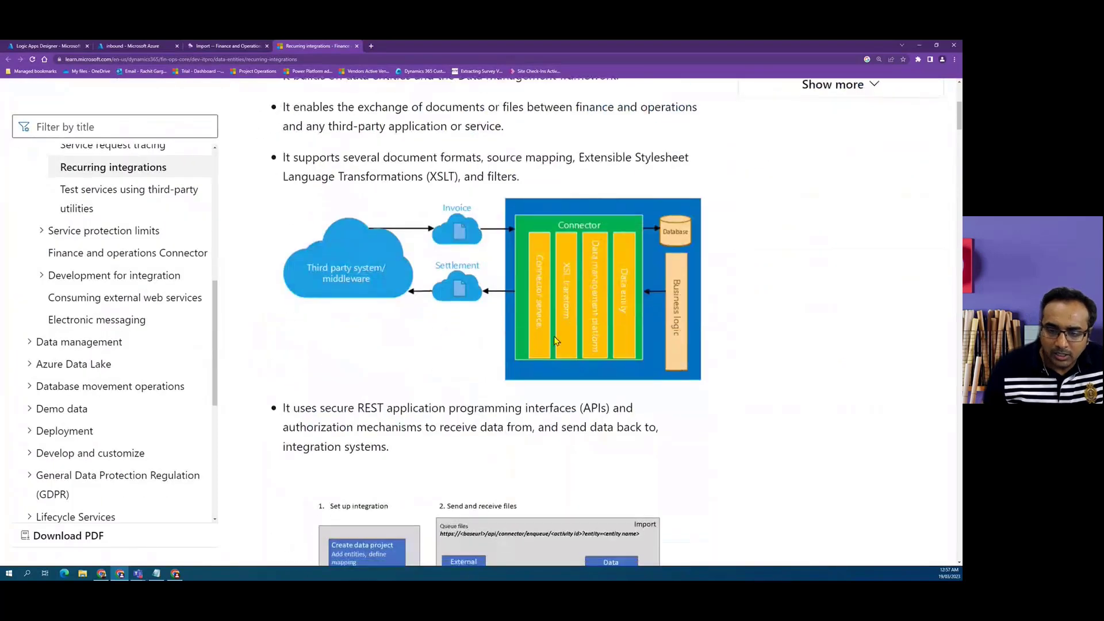
pyautogui.scroll(-1, 567, 353)
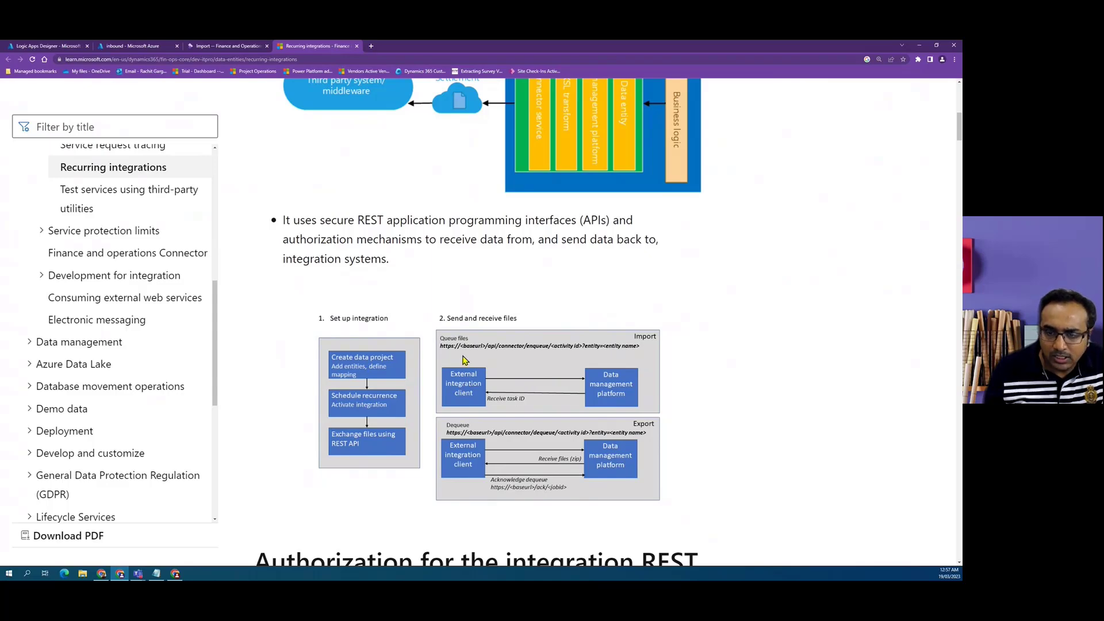
pyautogui.scroll(-1, 529, 352)
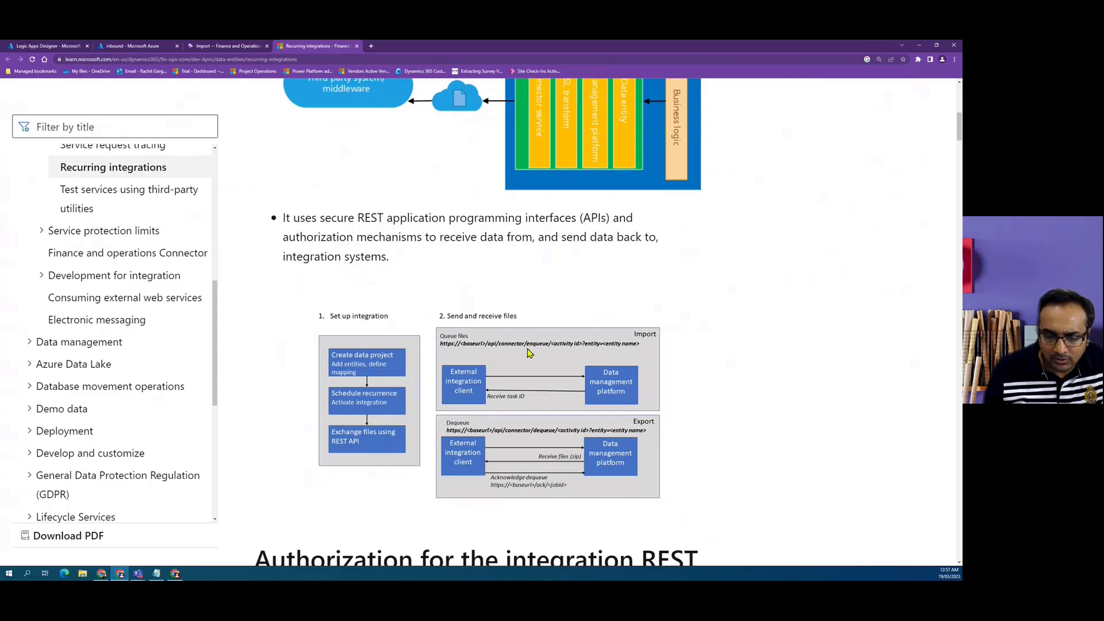
pyautogui.scroll(-20, 529, 352)
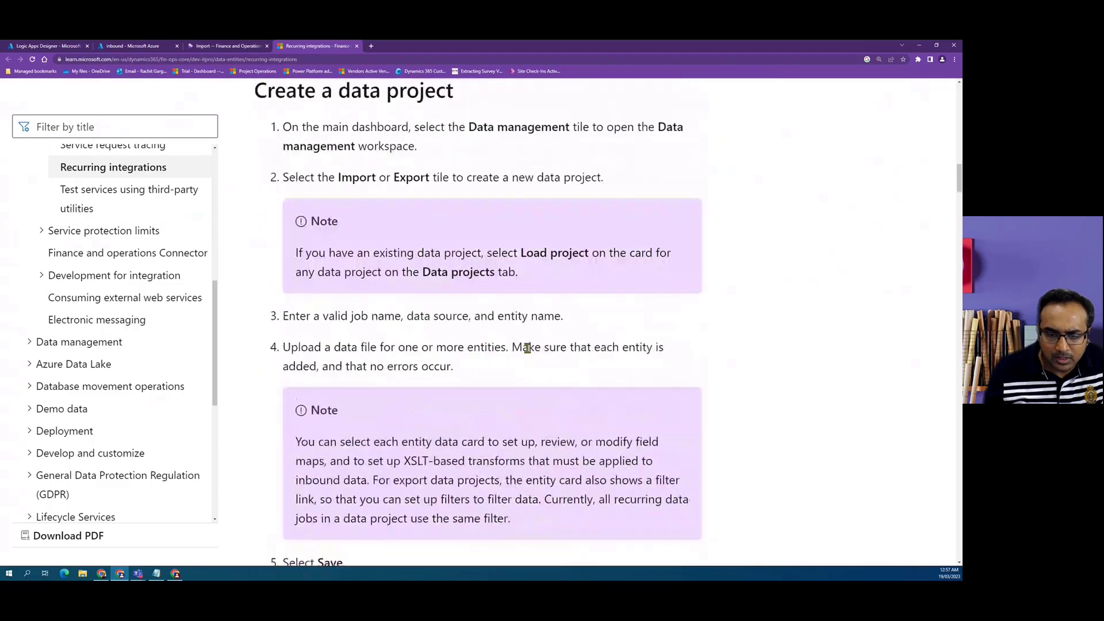
pyautogui.scroll(-10, 527, 348)
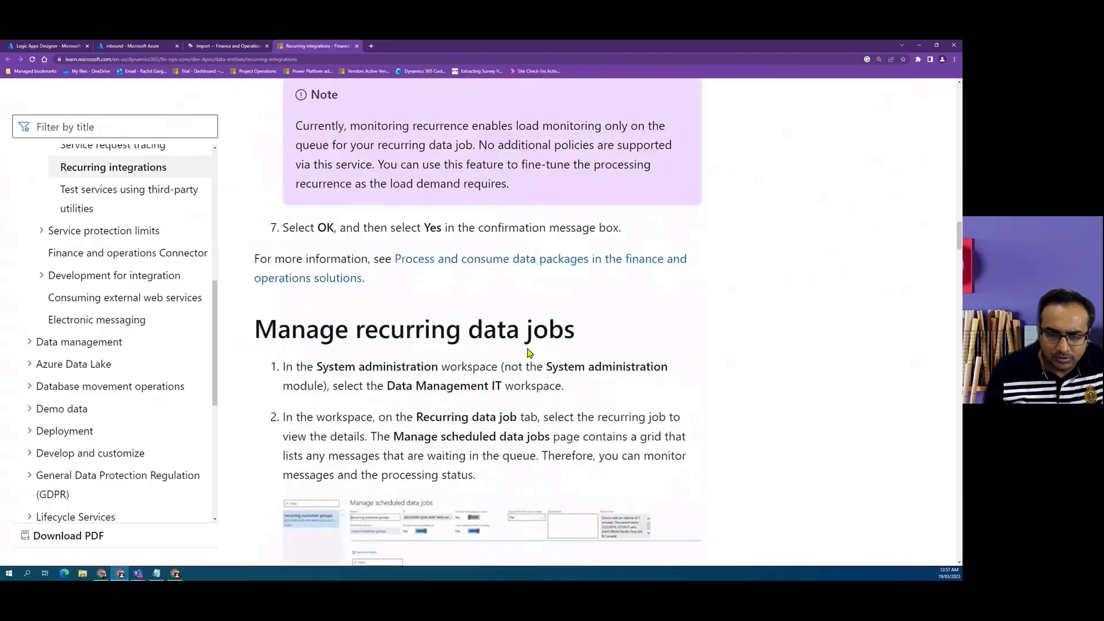
pyautogui.scroll(-8, 527, 348)
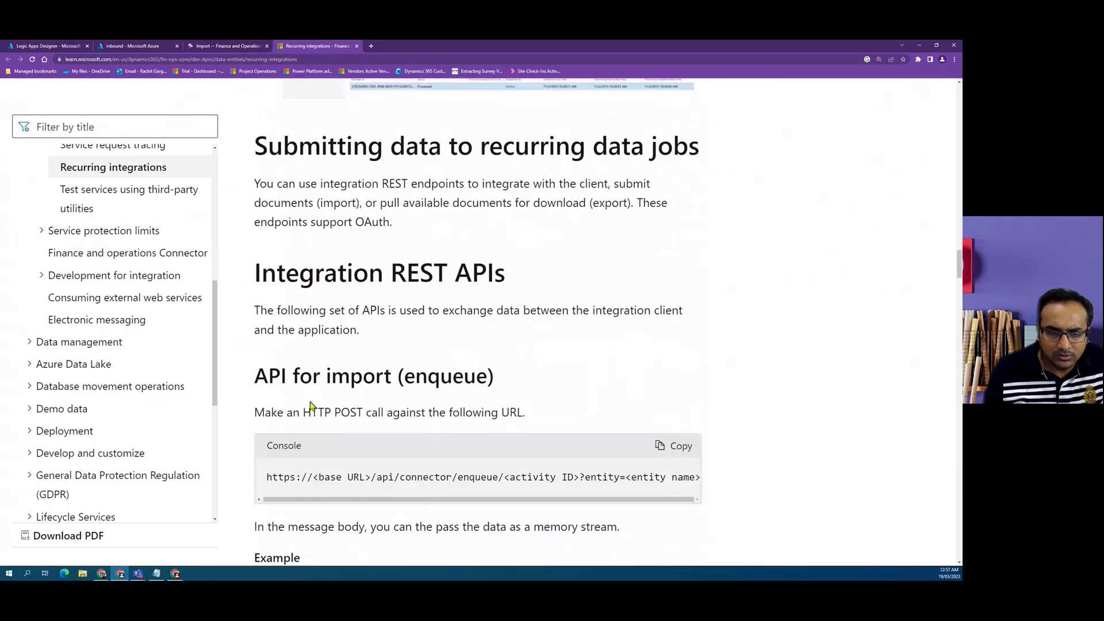
pyautogui.moveTo(273, 380); pyautogui.dragTo(514, 385)
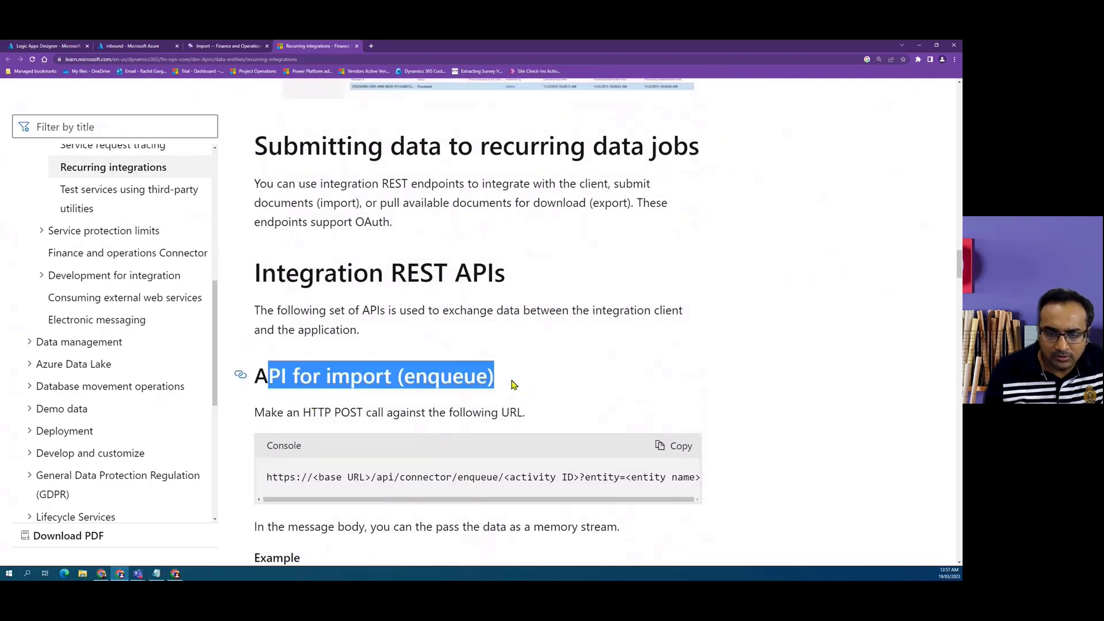
pyautogui.scroll(-2, 514, 384)
pyautogui.moveTo(266, 366); pyautogui.dragTo(695, 361)
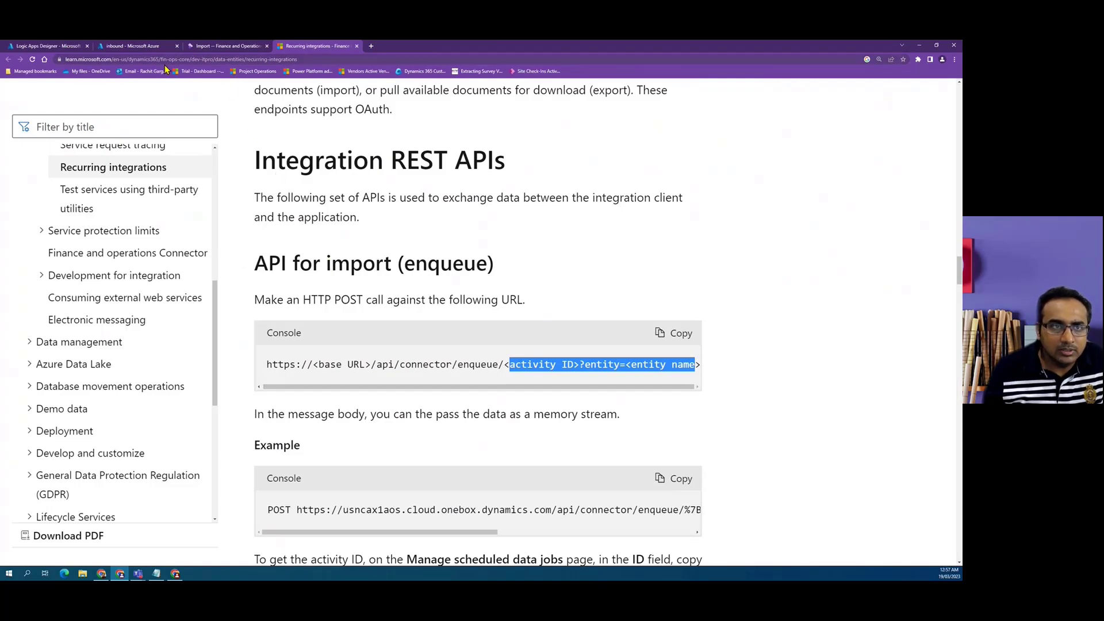
pyautogui.click(194, 47)
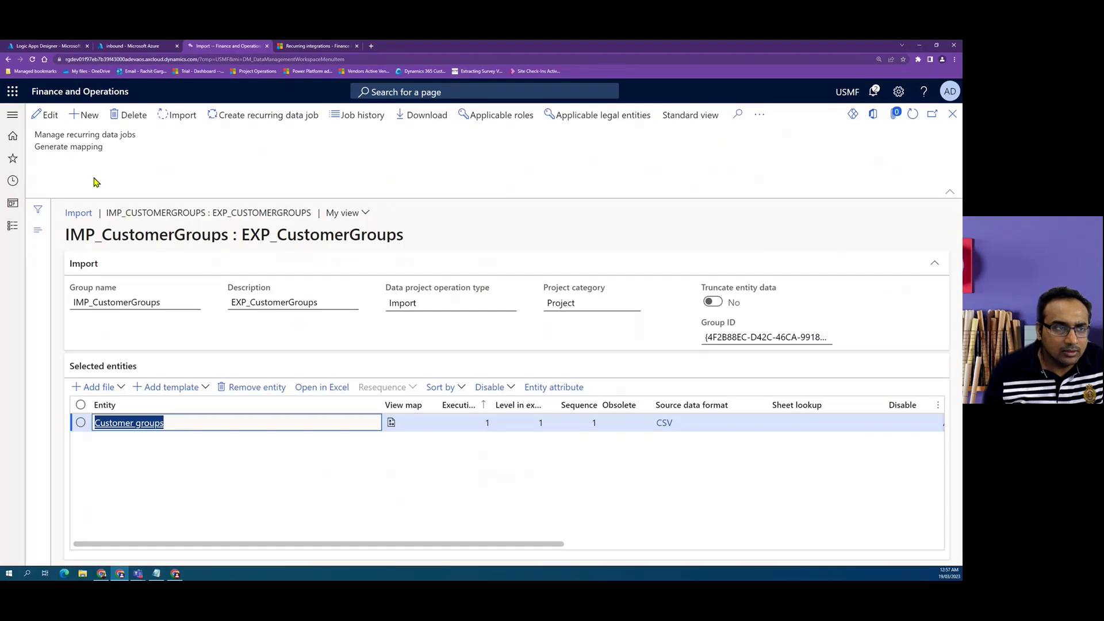
pyautogui.click(13, 180)
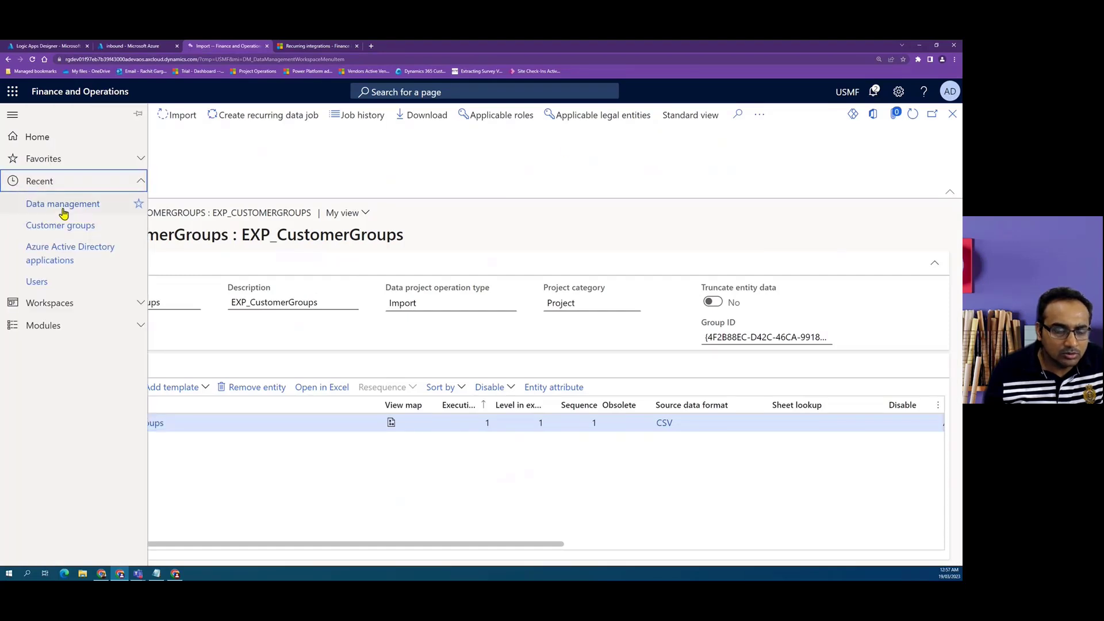
pyautogui.click(63, 208)
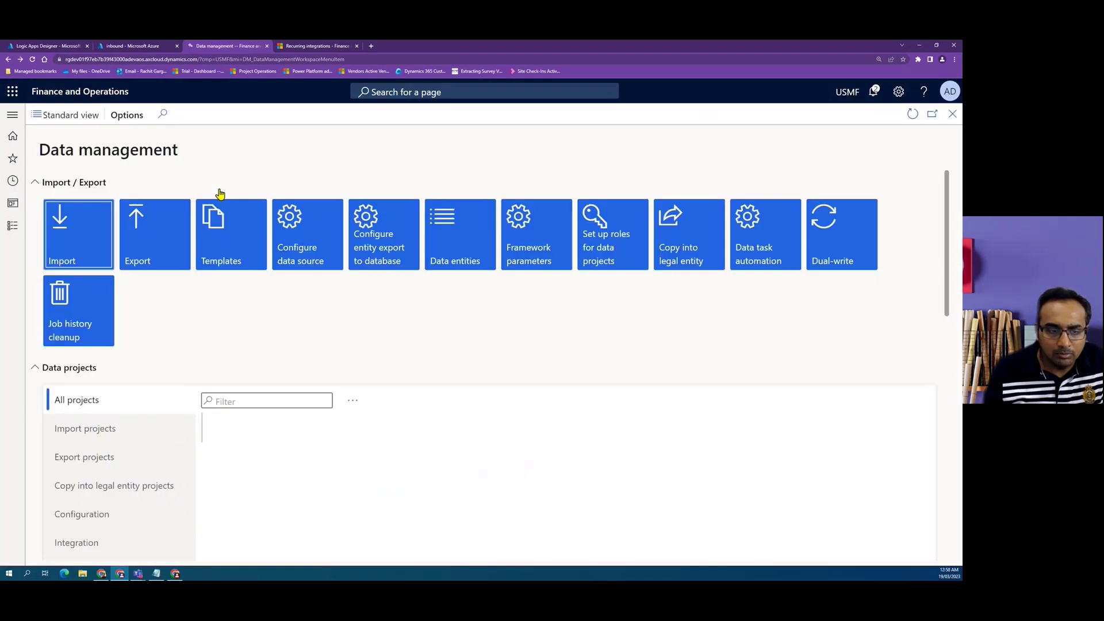
pyautogui.click(269, 439)
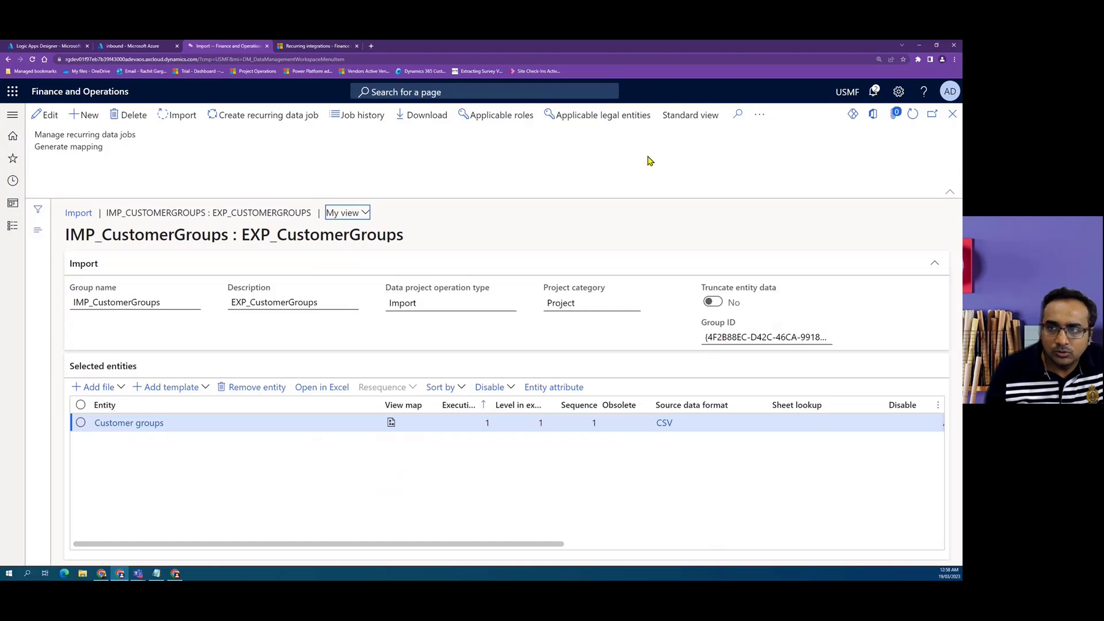
pyautogui.click(760, 116)
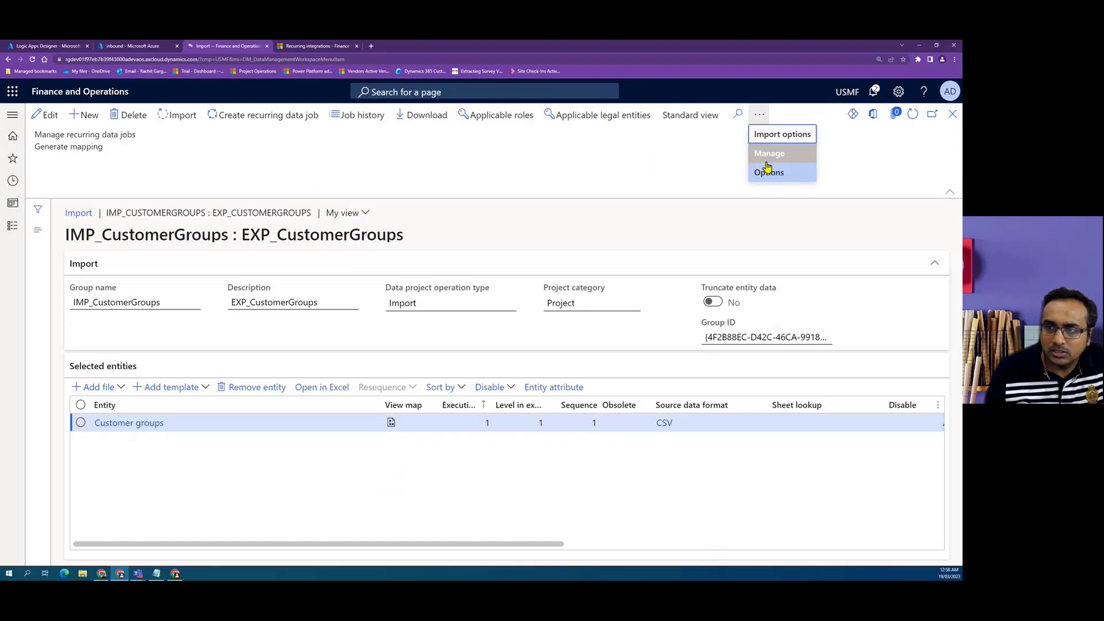
# Open the recurring data jobs for IMP_CUSTOMERGROUPS and select its job ID and application ID
pyautogui.click(122, 136)
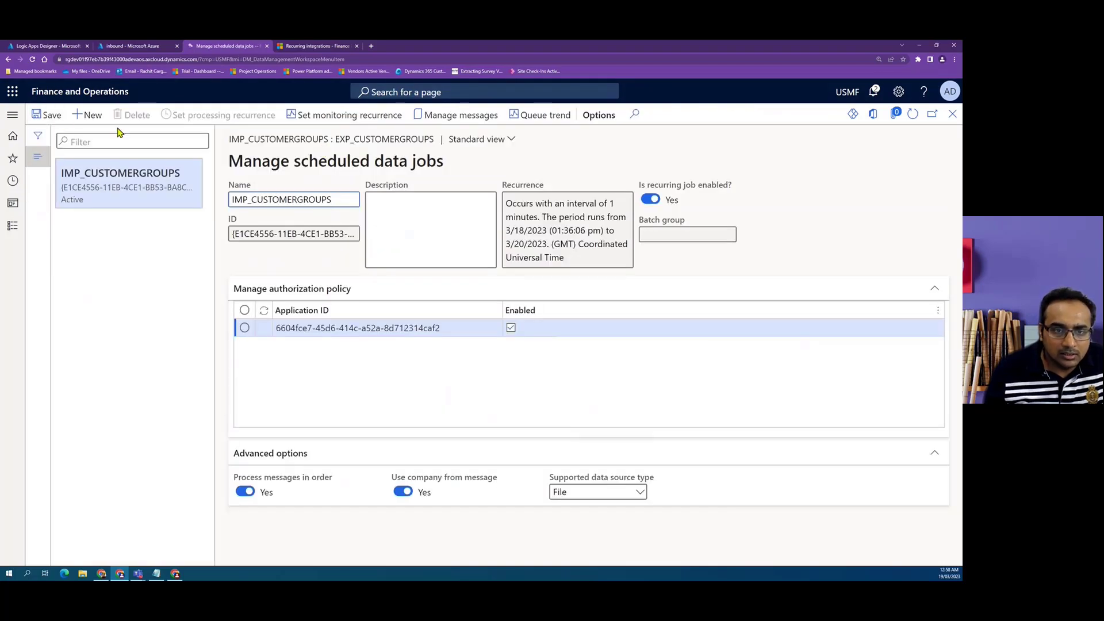
pyautogui.click(259, 232)
pyautogui.tripleClick(259, 232)
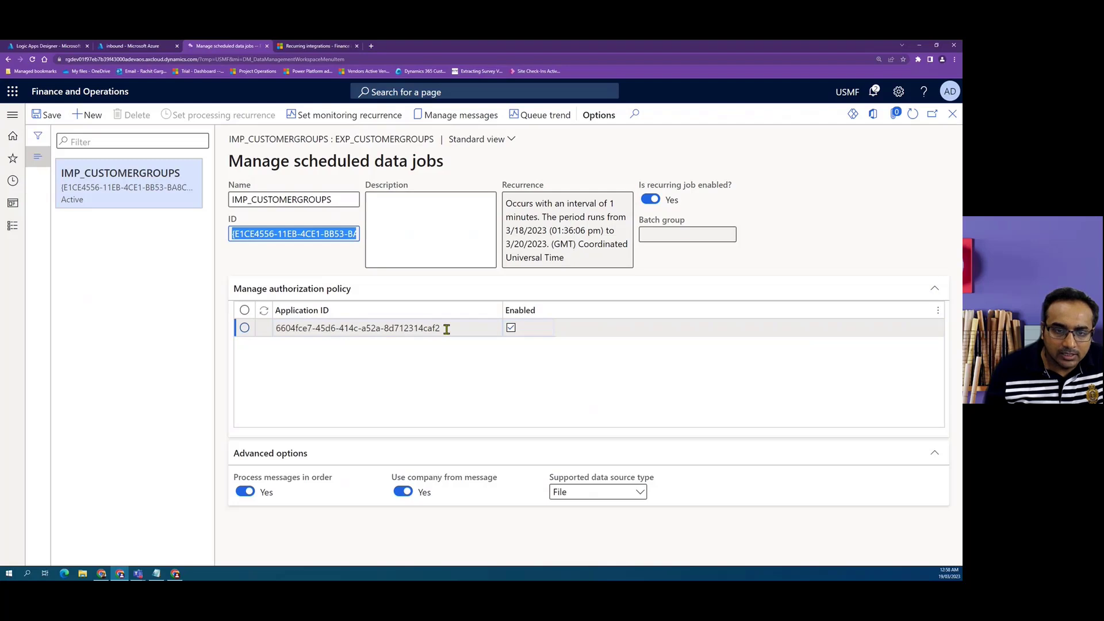
pyautogui.moveTo(443, 328); pyautogui.dragTo(275, 326)
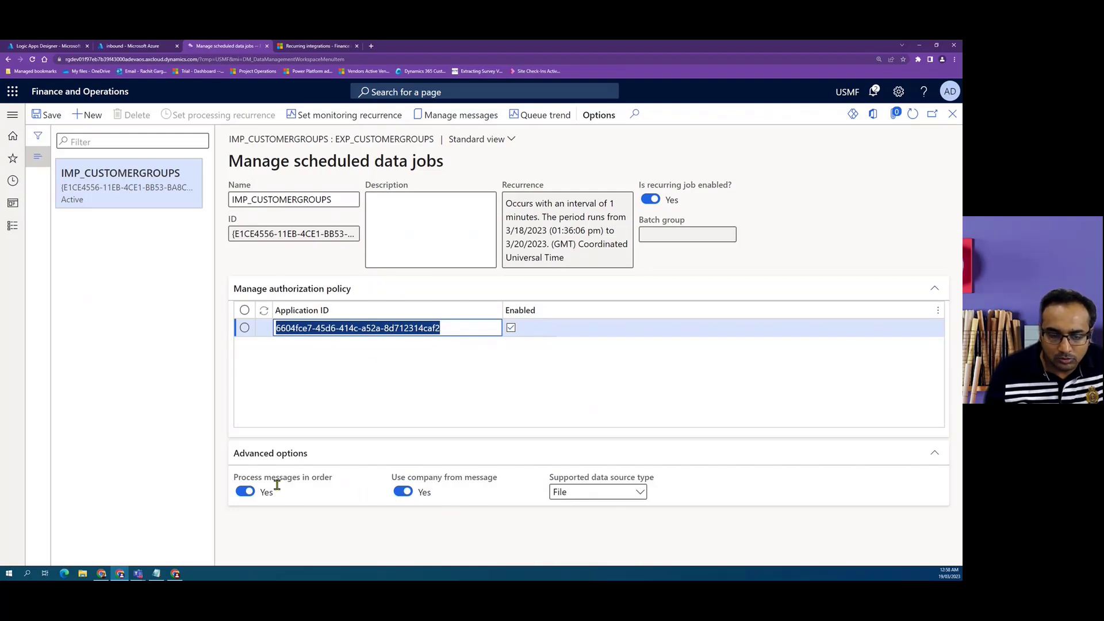
# Keep File as the data source type, accept the 1-minute recurrence, and reselect the job ID
pyautogui.click(640, 492)
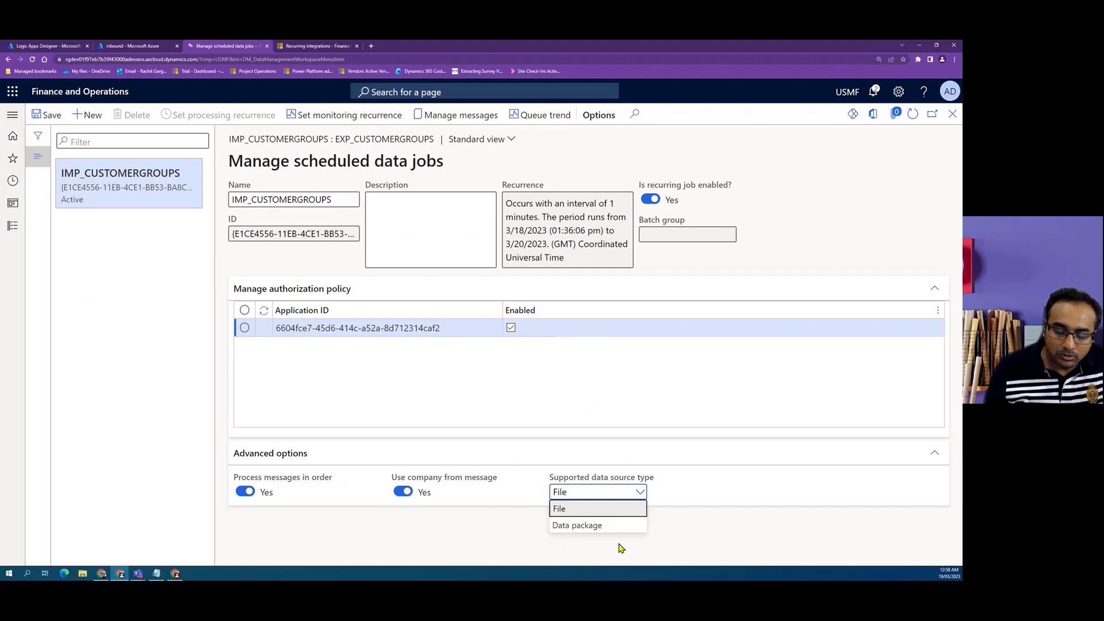
pyautogui.click(674, 495)
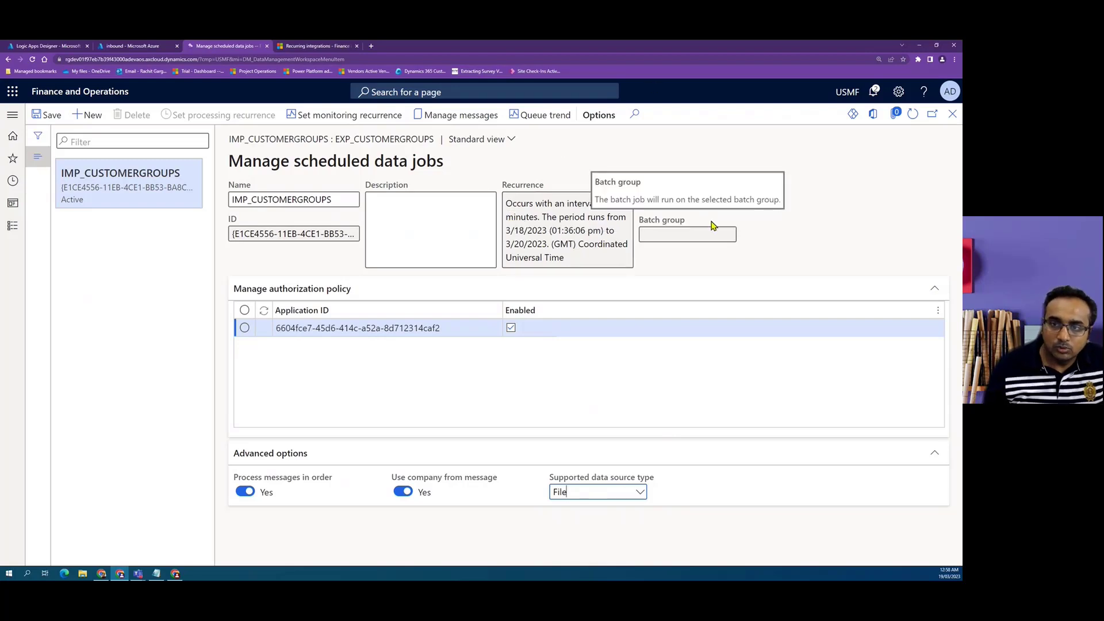
pyautogui.click(359, 118)
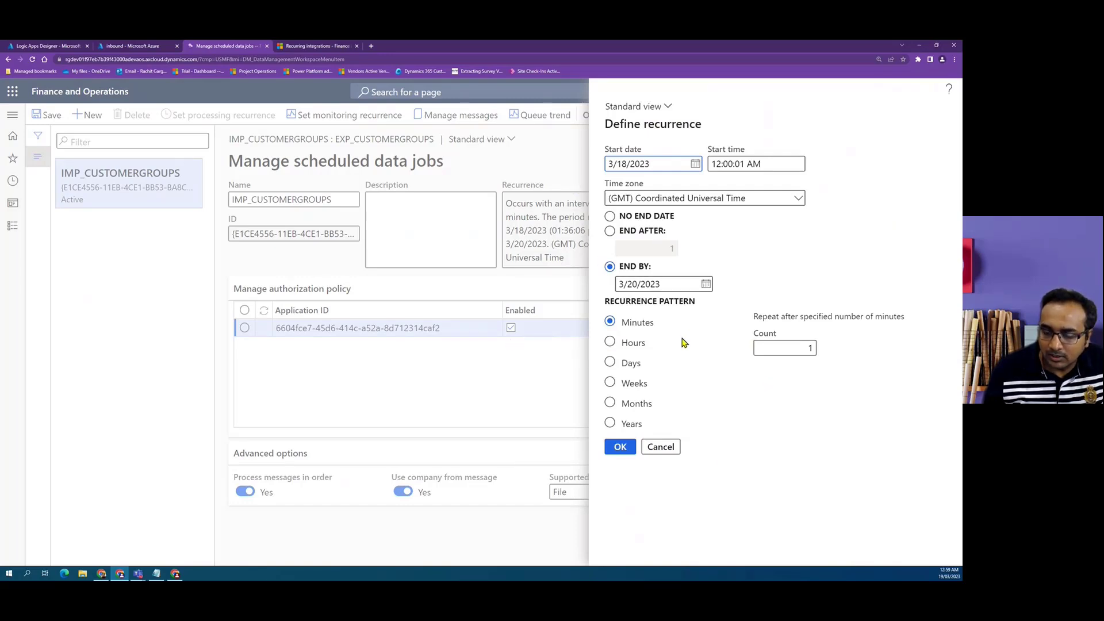
pyautogui.click(620, 448)
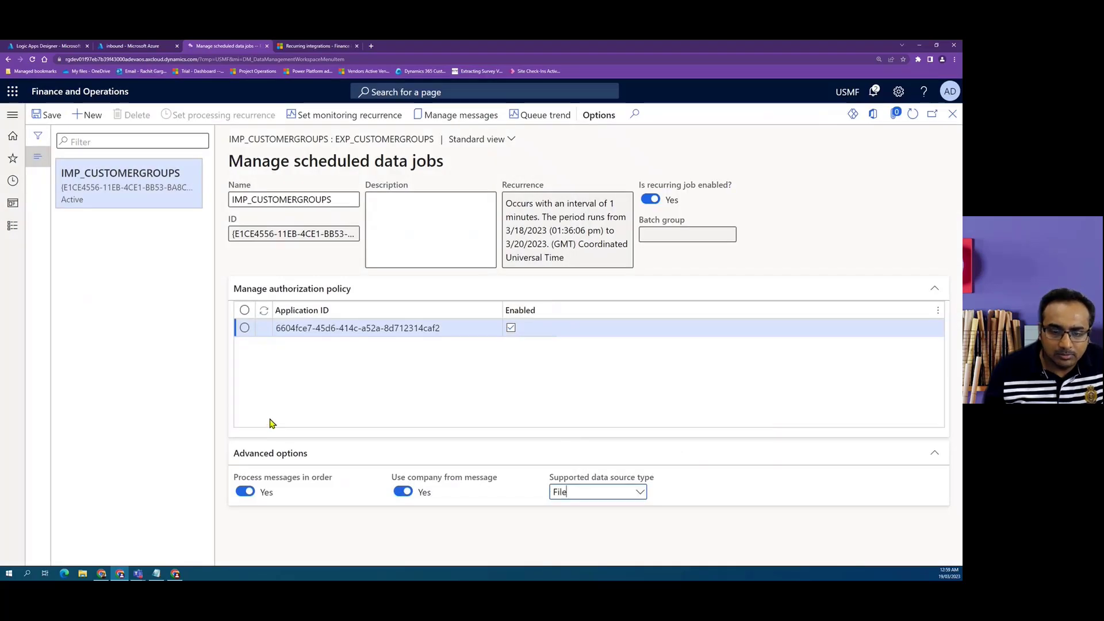
pyautogui.click(267, 235)
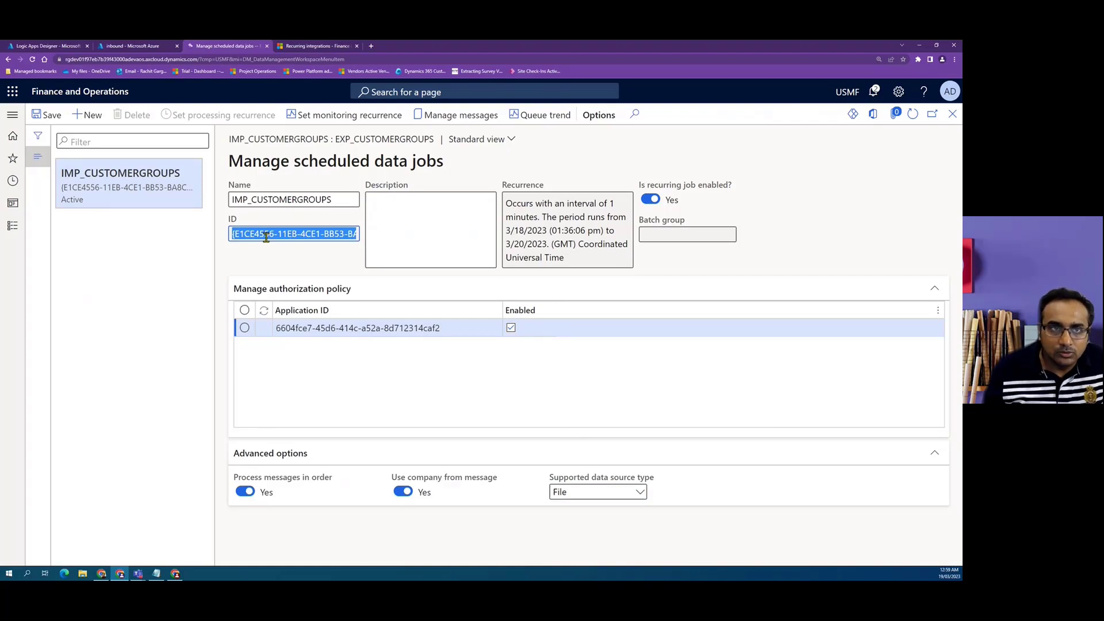
# In the Recurring integrations article, highlight the sentence saying import data is passed in the message body
pyautogui.click(318, 48)
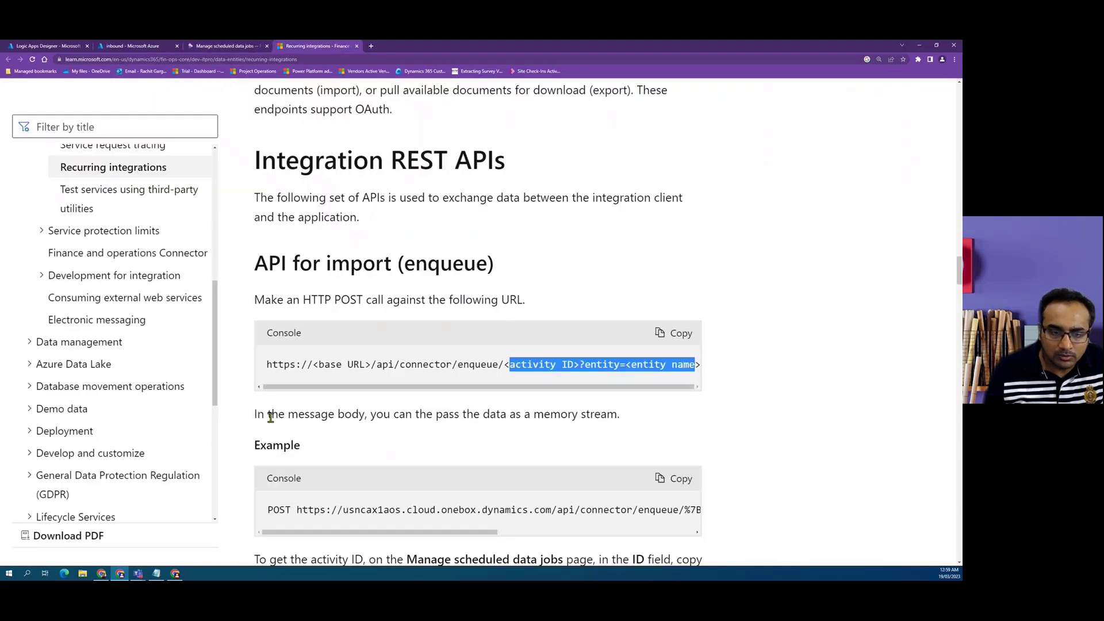
pyautogui.moveTo(264, 416); pyautogui.dragTo(624, 417)
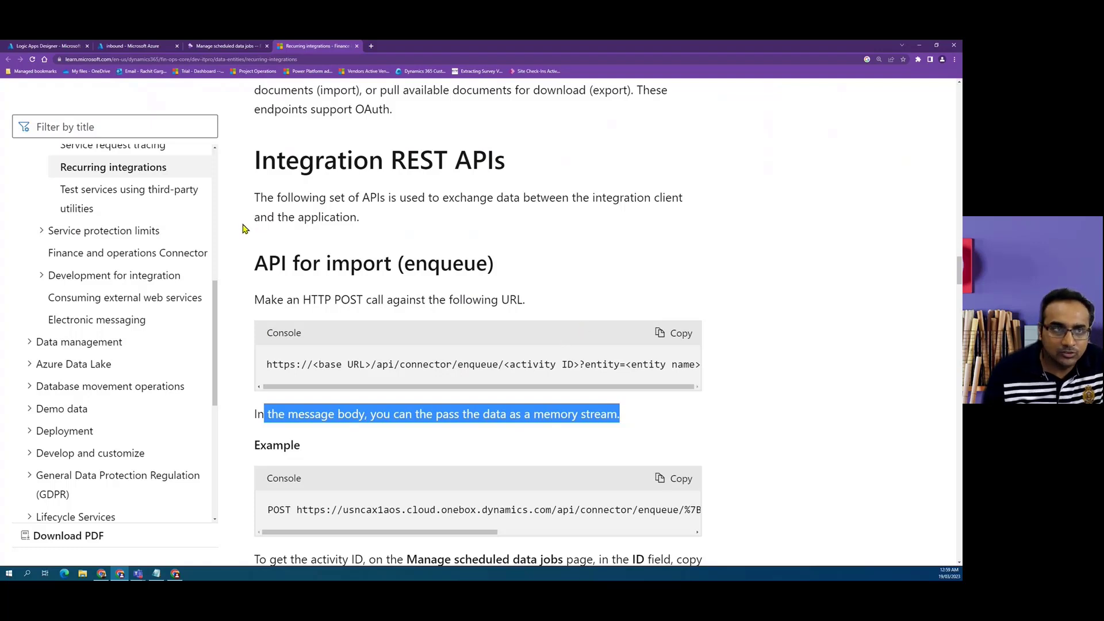
# Review the workflow's Initialize variable steps, then bring up the inbound storage container
pyautogui.click(42, 46)
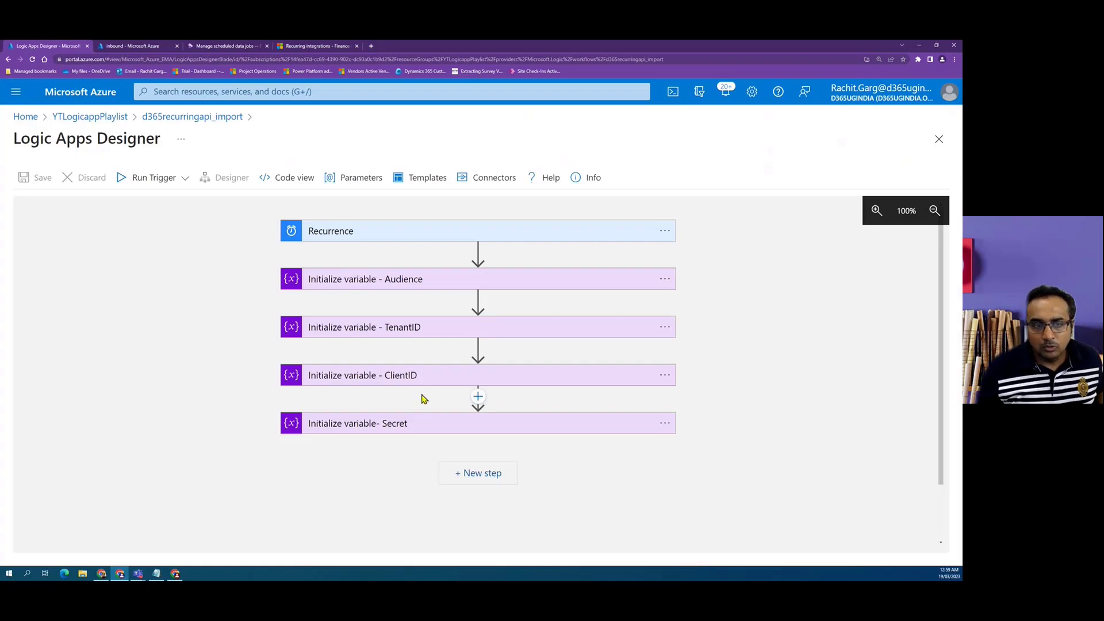
pyautogui.scroll(-1, 460, 403)
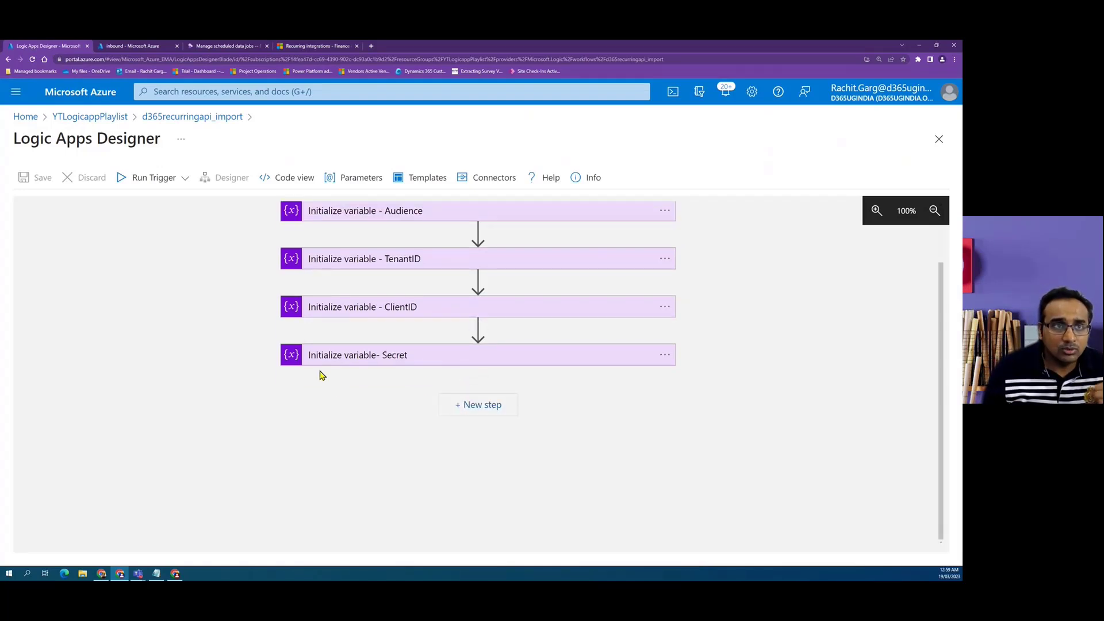
pyautogui.click(112, 48)
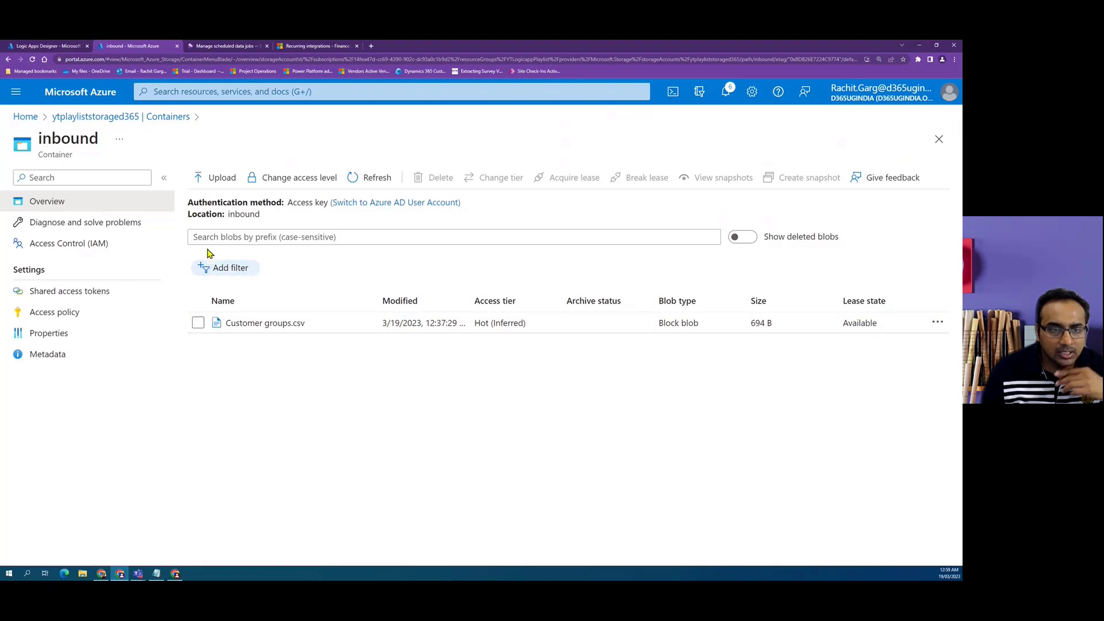
# Download Customer groups.csv, view it in Excel, and close its blob details
pyautogui.click(276, 324)
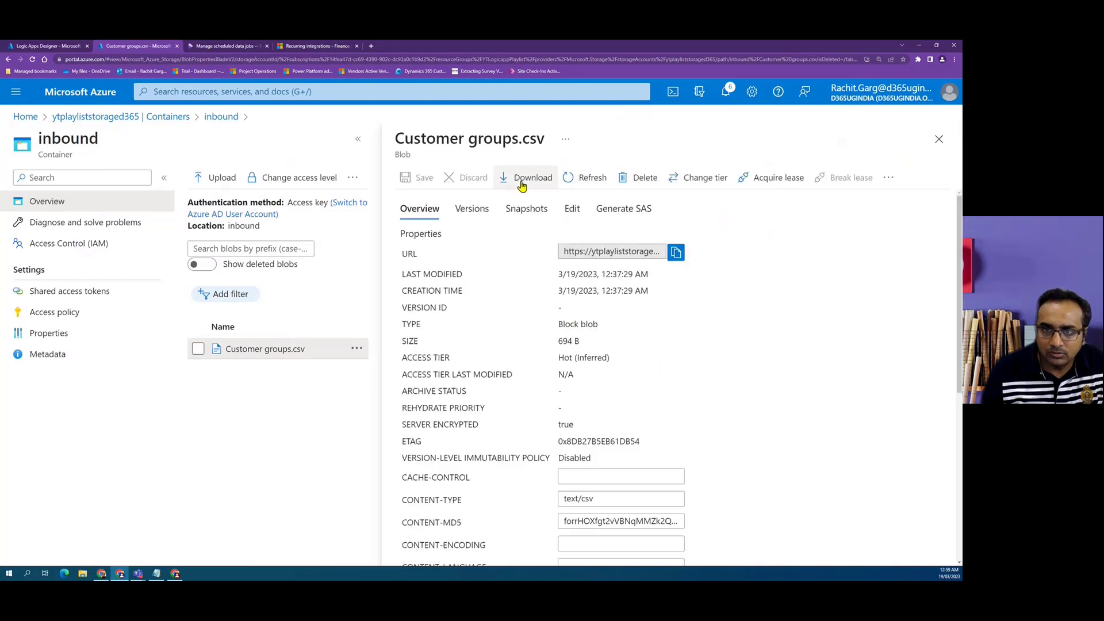
pyautogui.click(521, 186)
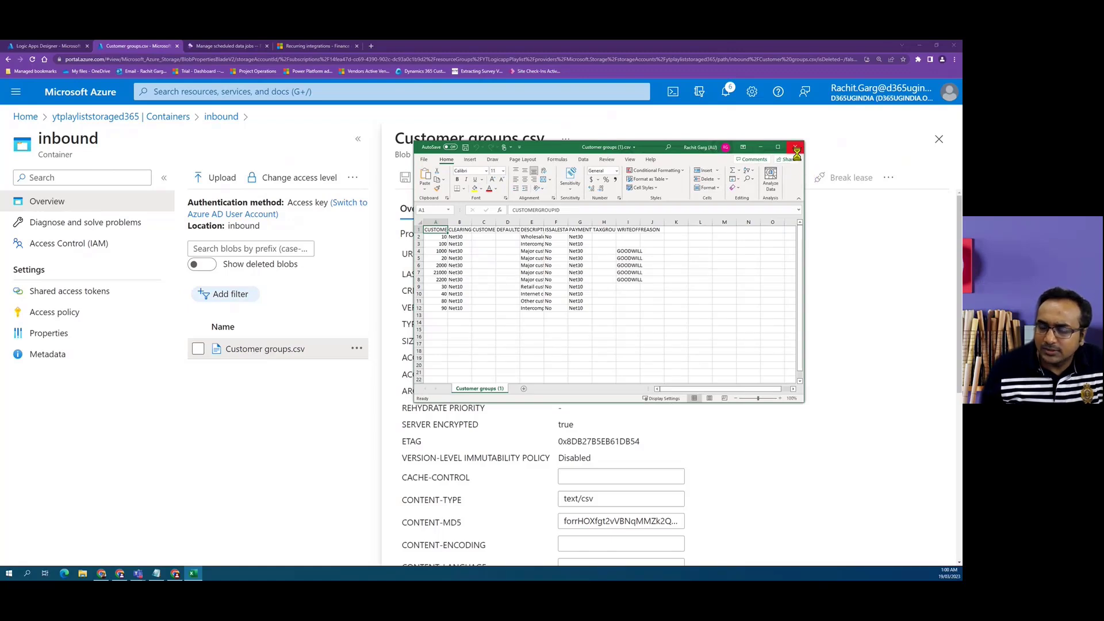
pyautogui.click(796, 148)
pyautogui.click(937, 140)
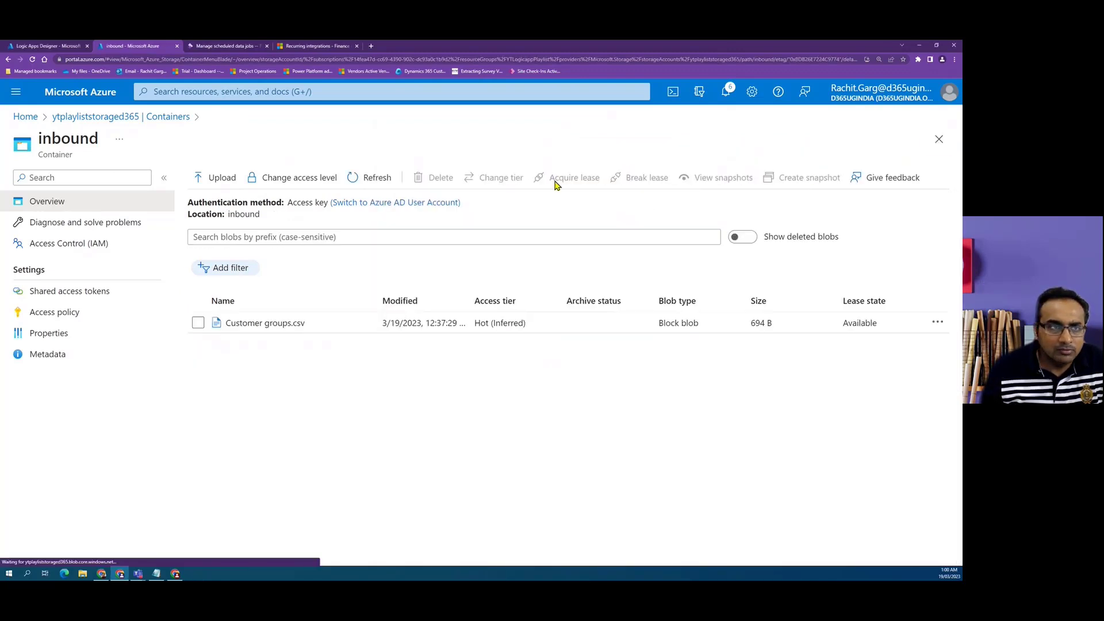
# Add an Azure Blob Storage Get blob content (V2) action after the Secret variable
pyautogui.click(50, 46)
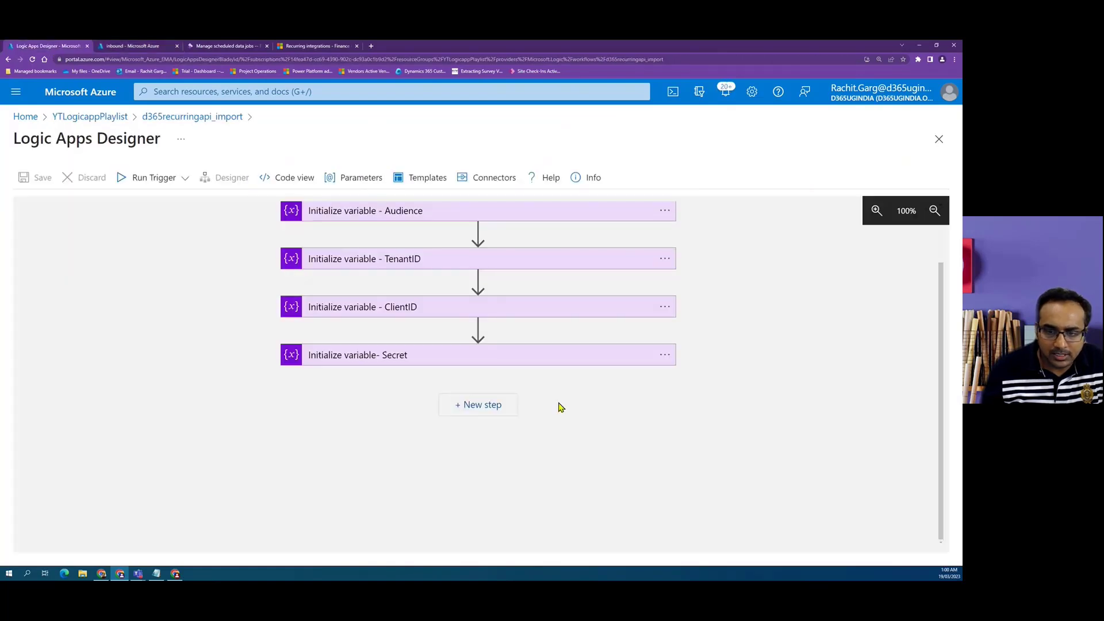
pyautogui.click(451, 409)
pyautogui.scroll(-2, 437, 407)
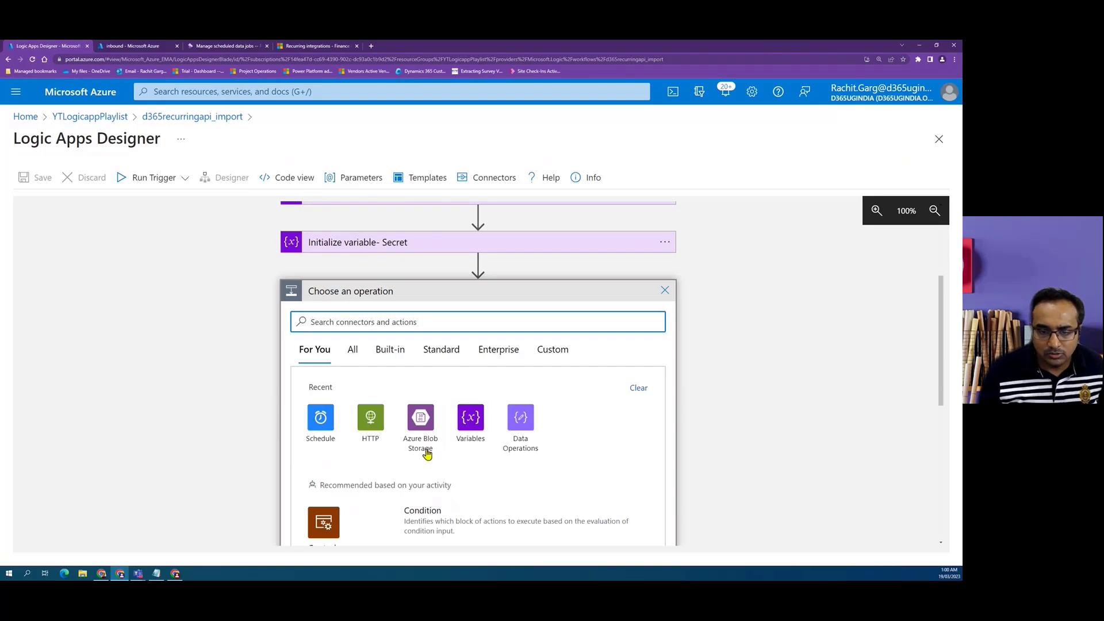
pyautogui.click(425, 434)
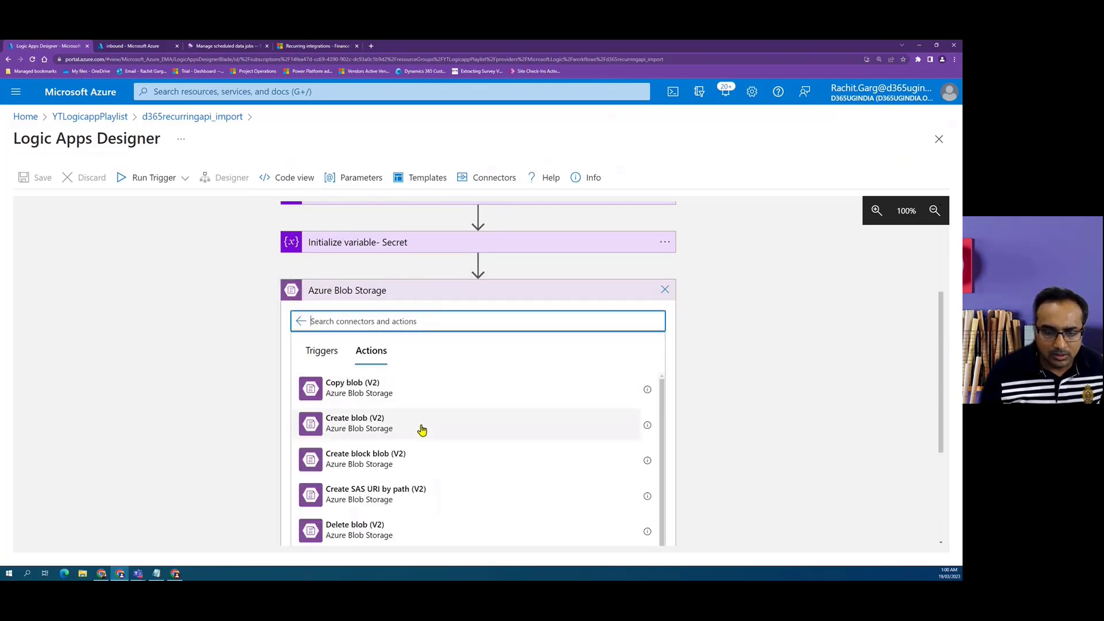
pyautogui.scroll(-2, 422, 430)
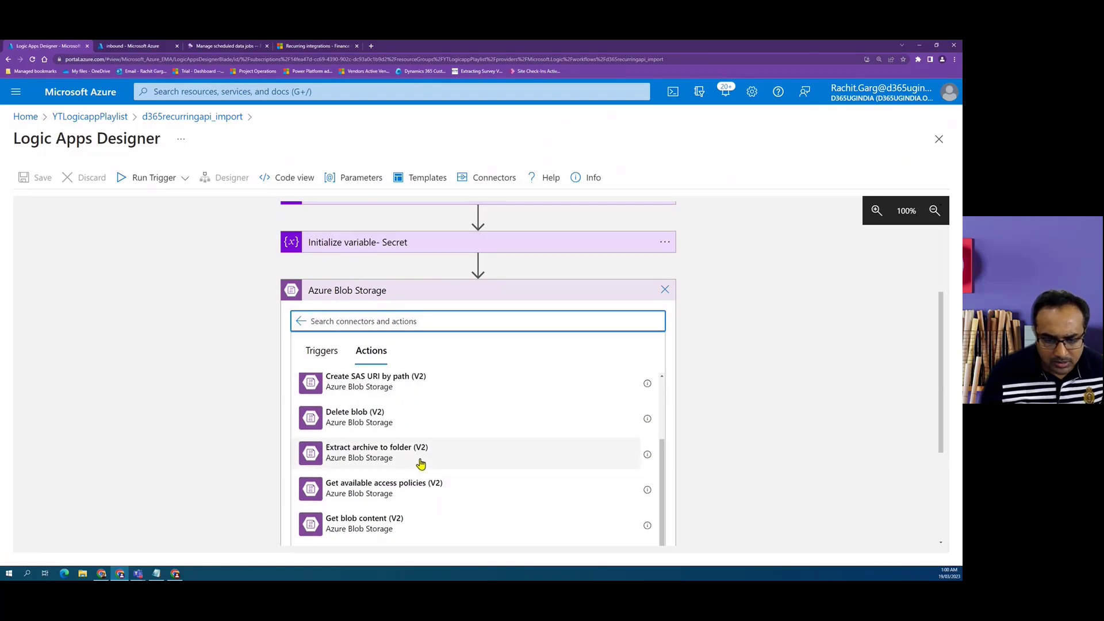
pyautogui.scroll(-1, 421, 463)
pyautogui.click(394, 489)
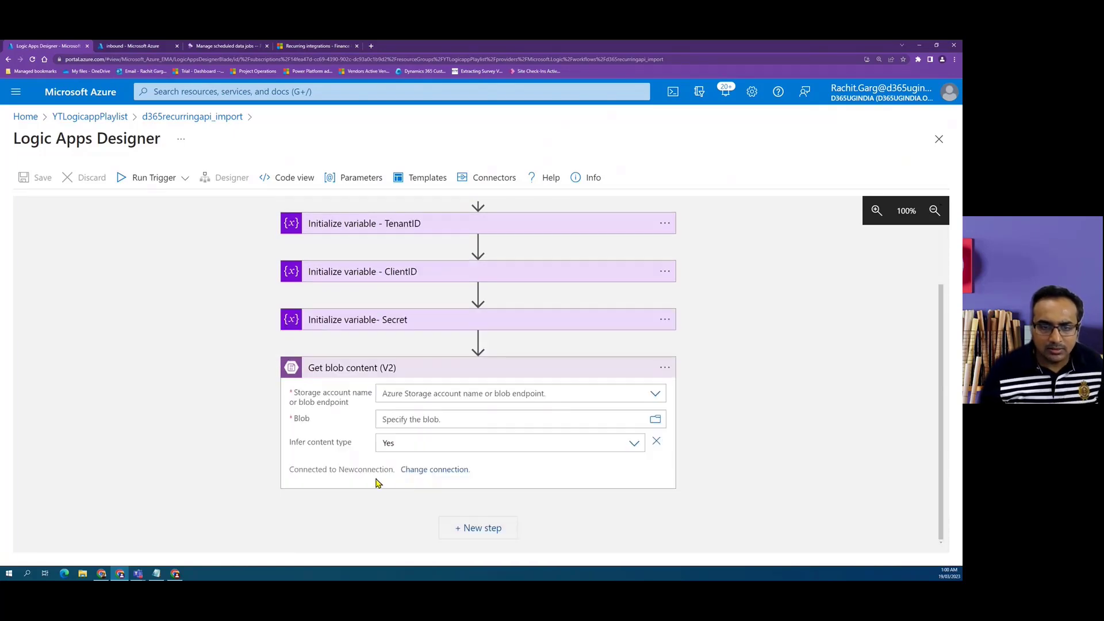
# Point it at storage account ytplayliststoraged365 and blob /inbound/Customer groups.csv
pyautogui.click(656, 395)
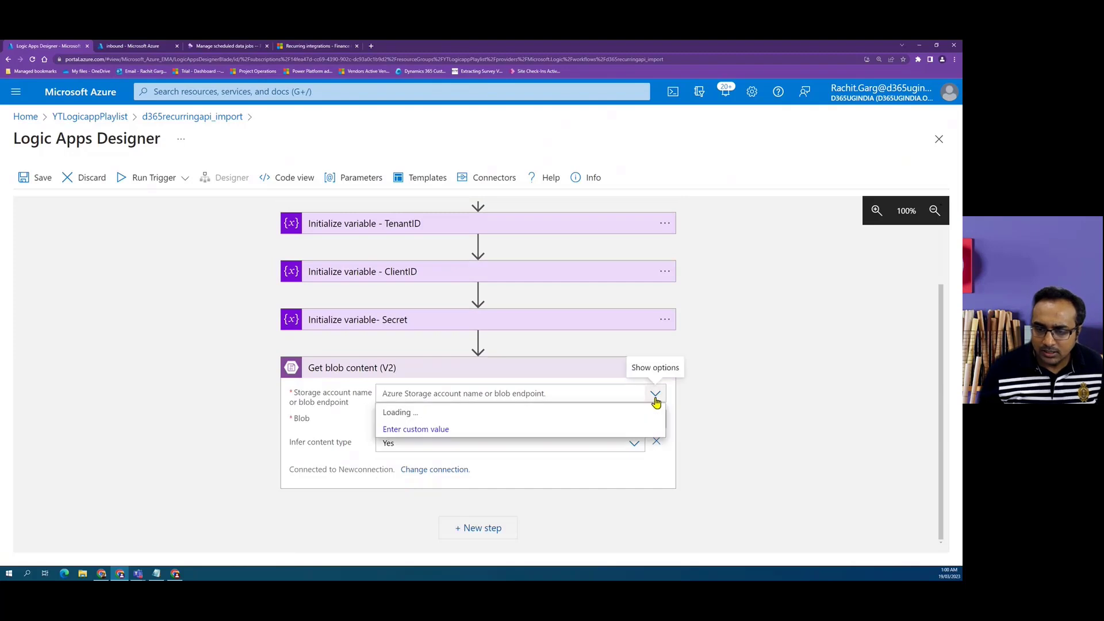
pyautogui.click(512, 412)
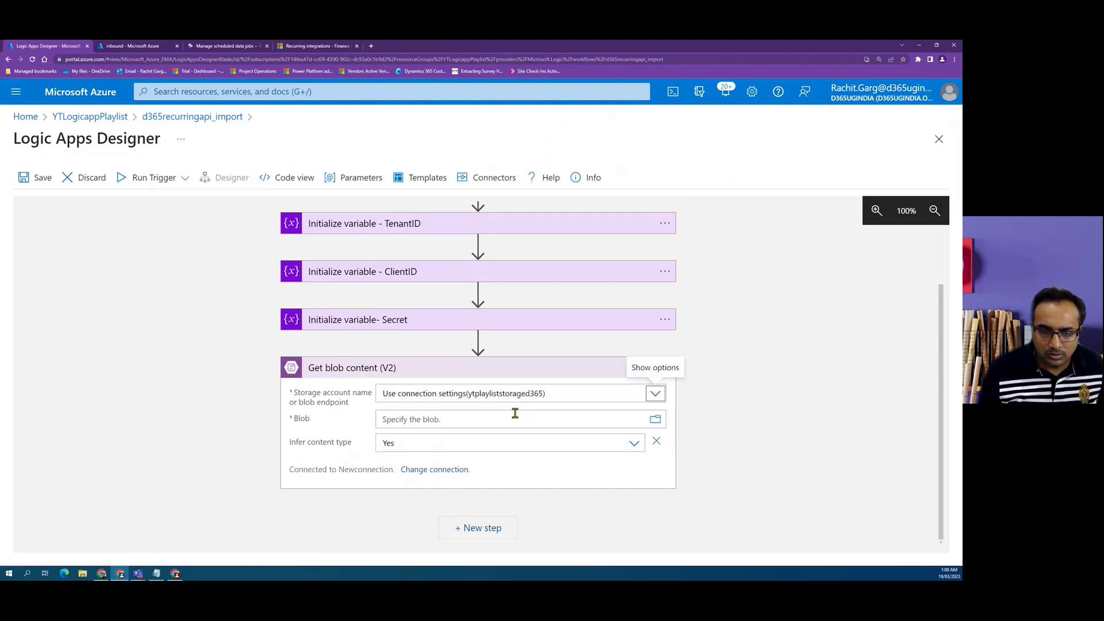
pyautogui.click(655, 422)
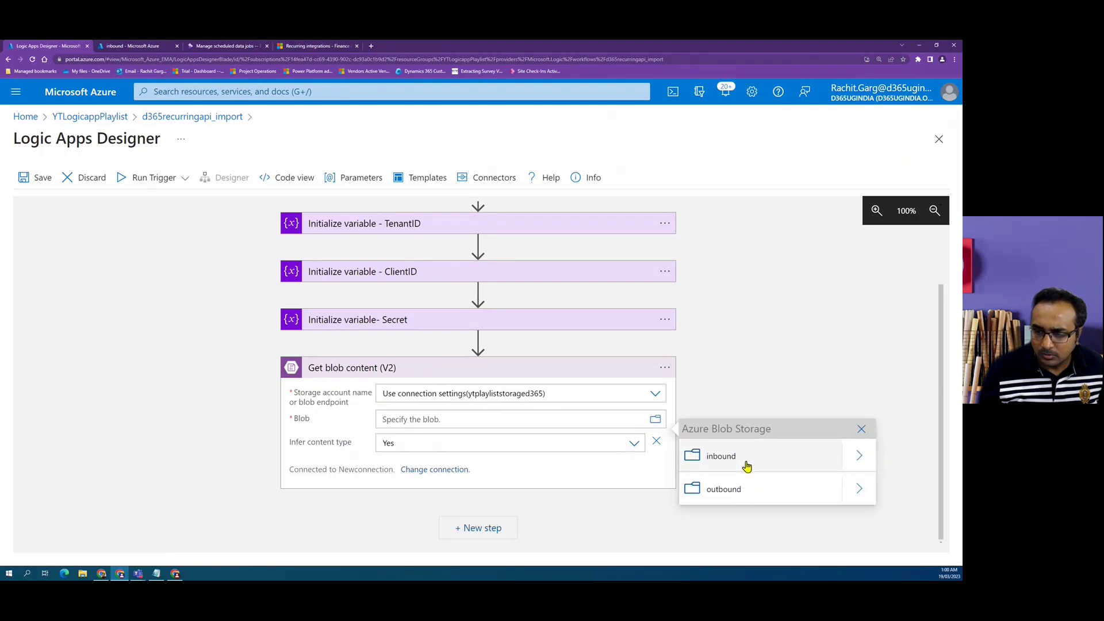
pyautogui.click(858, 457)
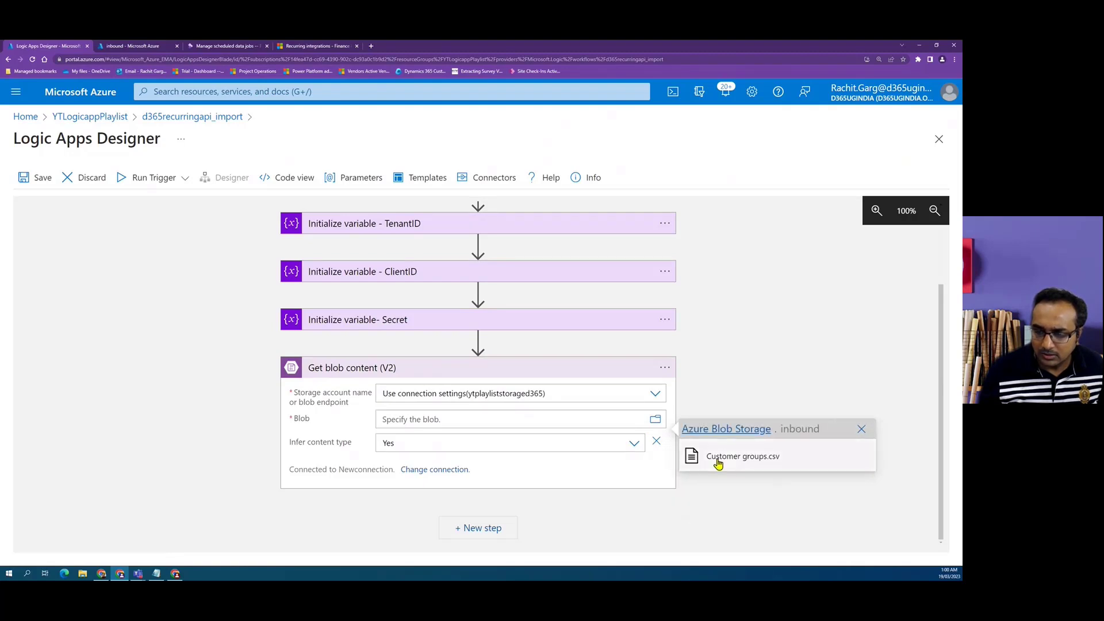
pyautogui.click(718, 463)
pyautogui.click(194, 366)
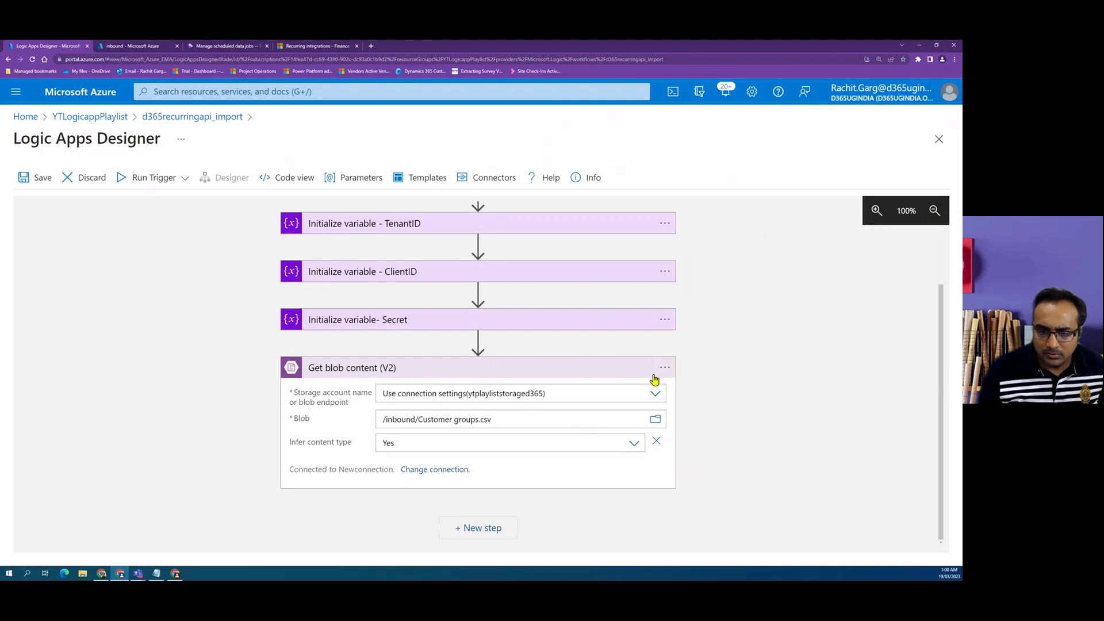
pyautogui.click(472, 528)
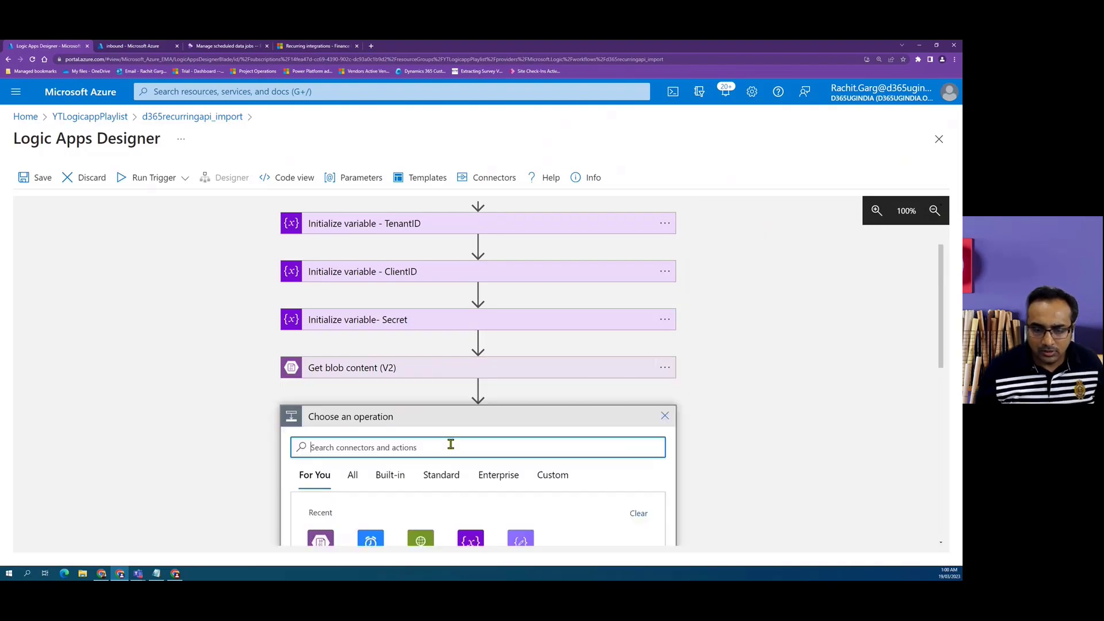
# Add an HTTP action using the POST method and rename it Enqueue
pyautogui.scroll(-3, 414, 414)
pyautogui.click(422, 358)
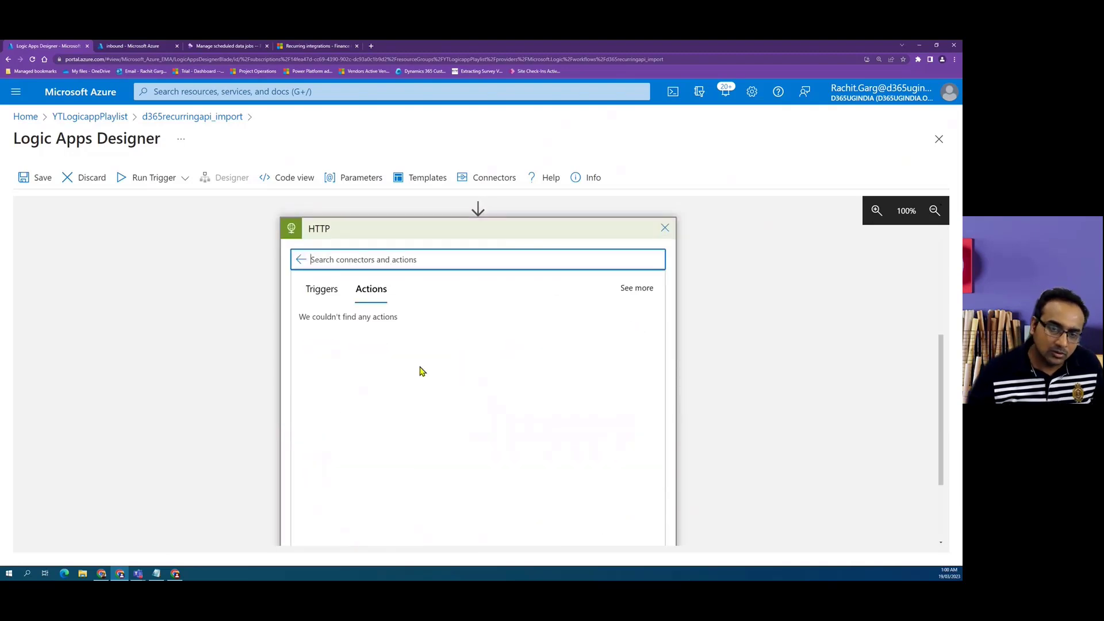
pyautogui.click(375, 327)
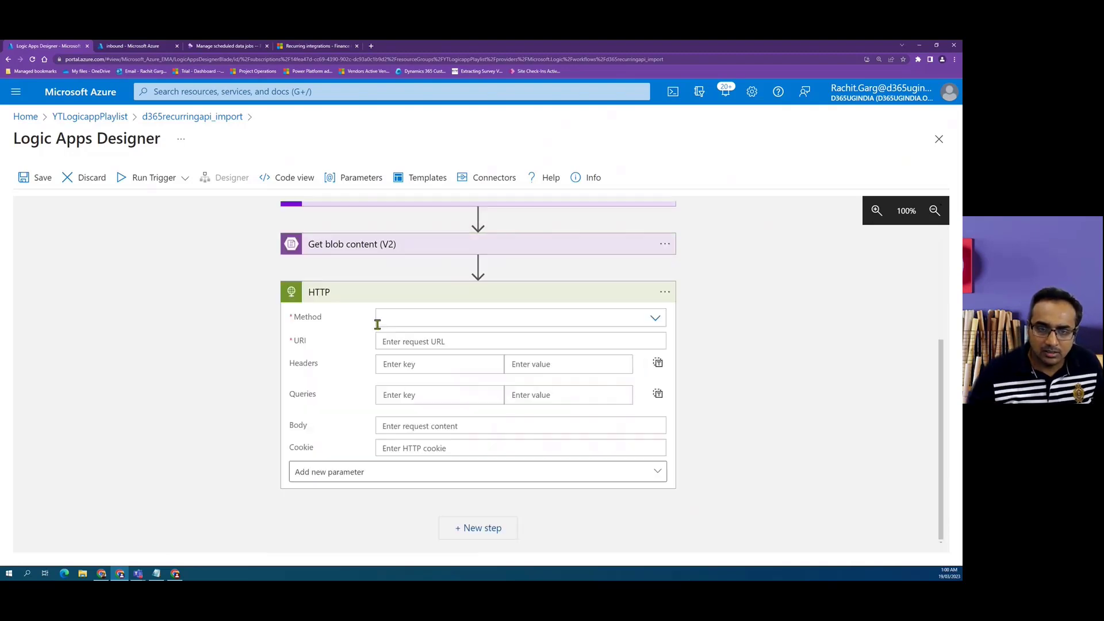
pyautogui.click(655, 318)
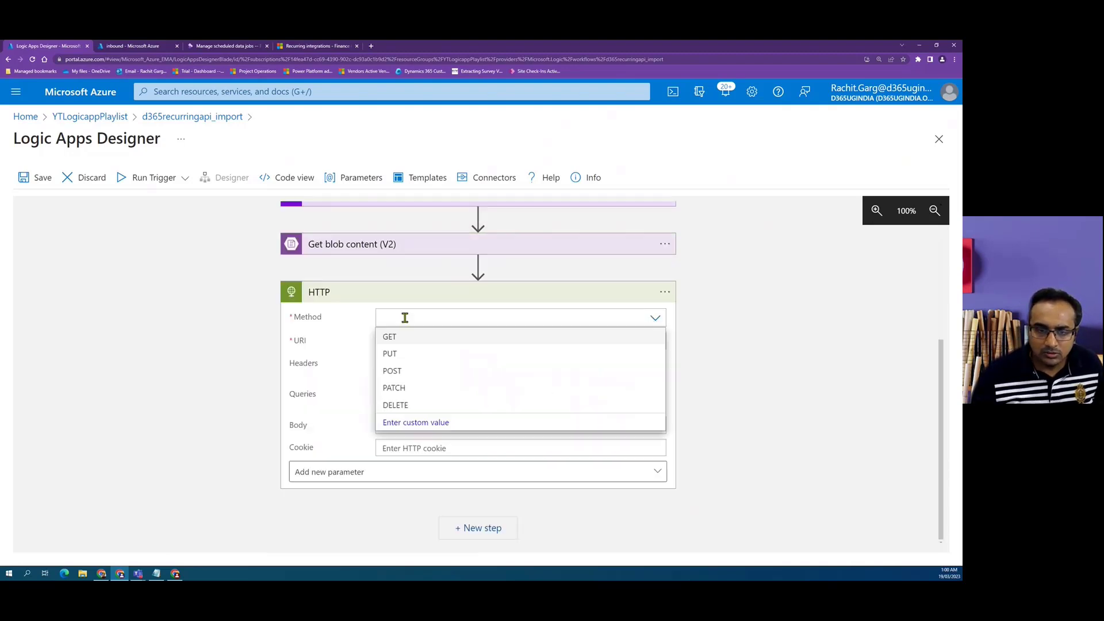
pyautogui.click(394, 371)
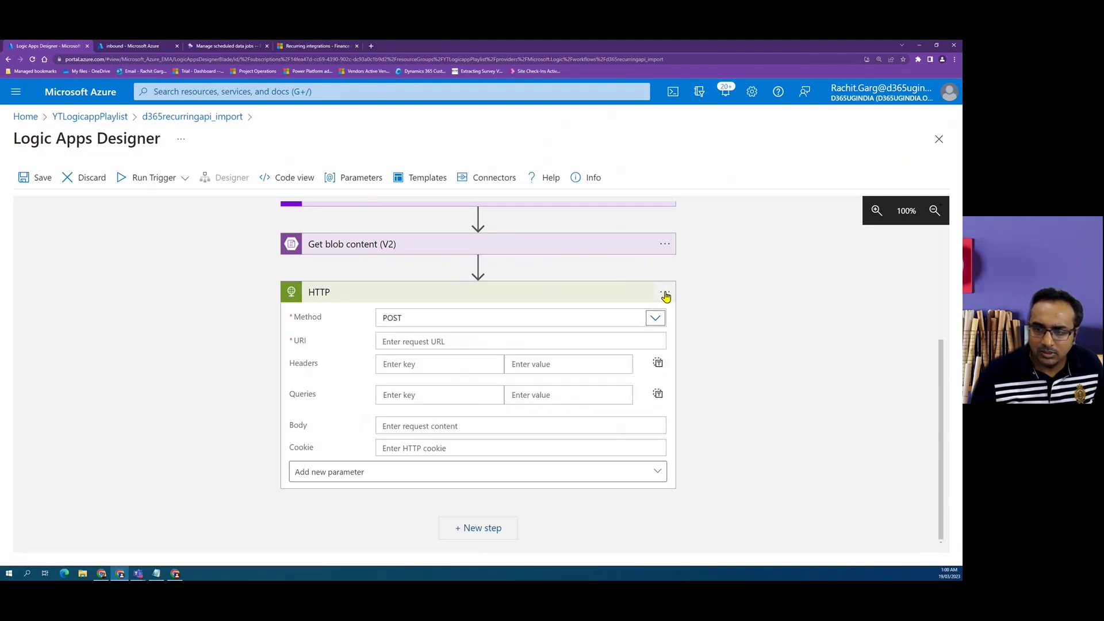
pyautogui.click(665, 295)
pyautogui.click(712, 298)
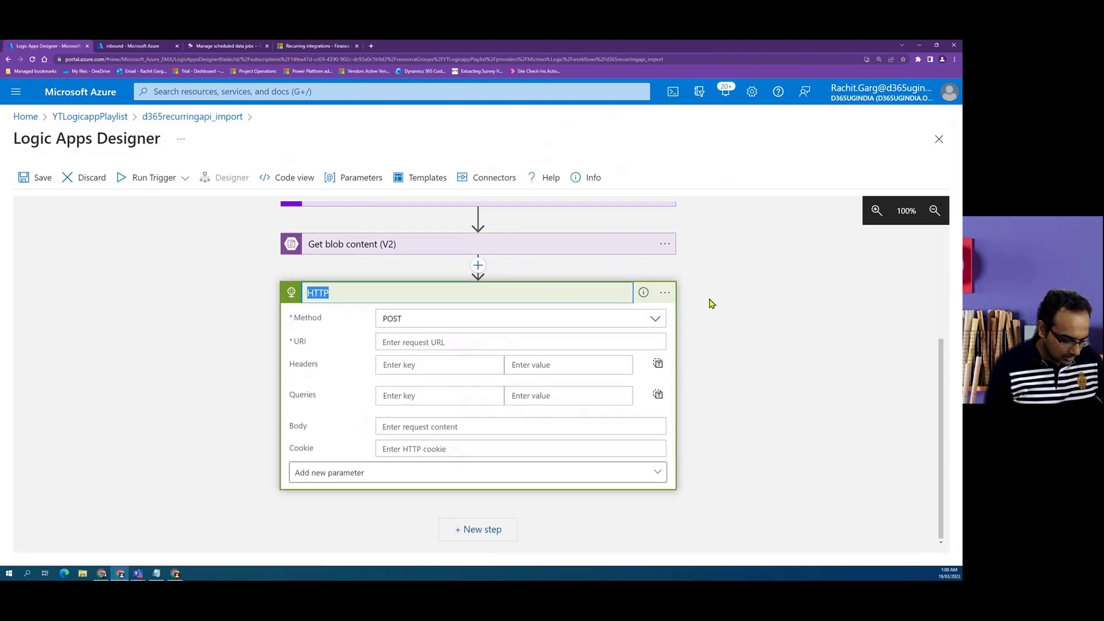
pyautogui.write('Enqueue')
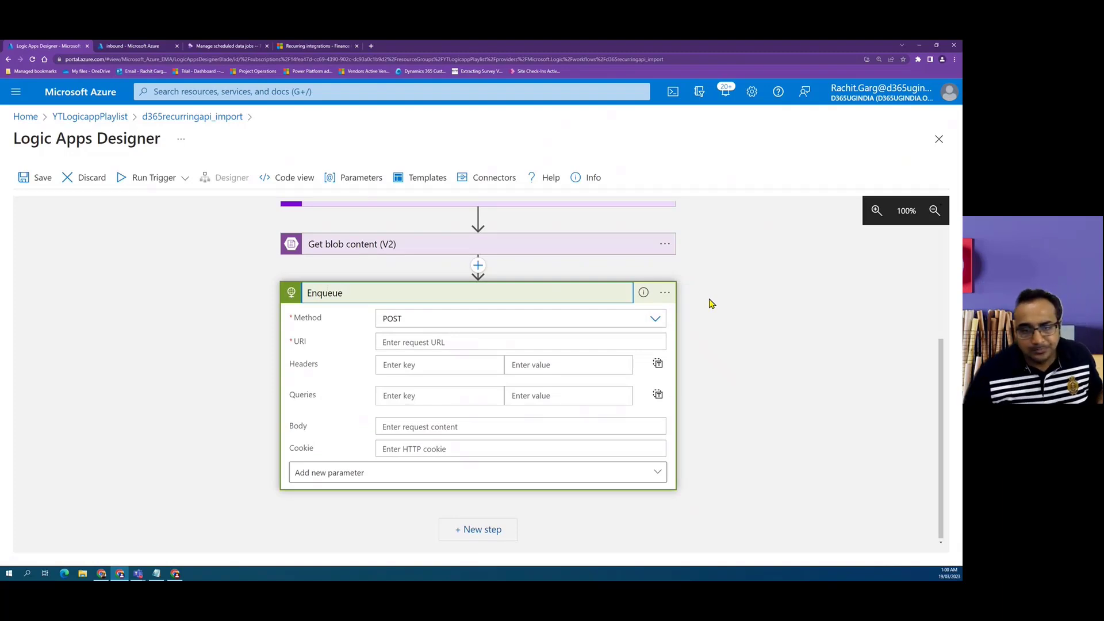
pyautogui.click(434, 343)
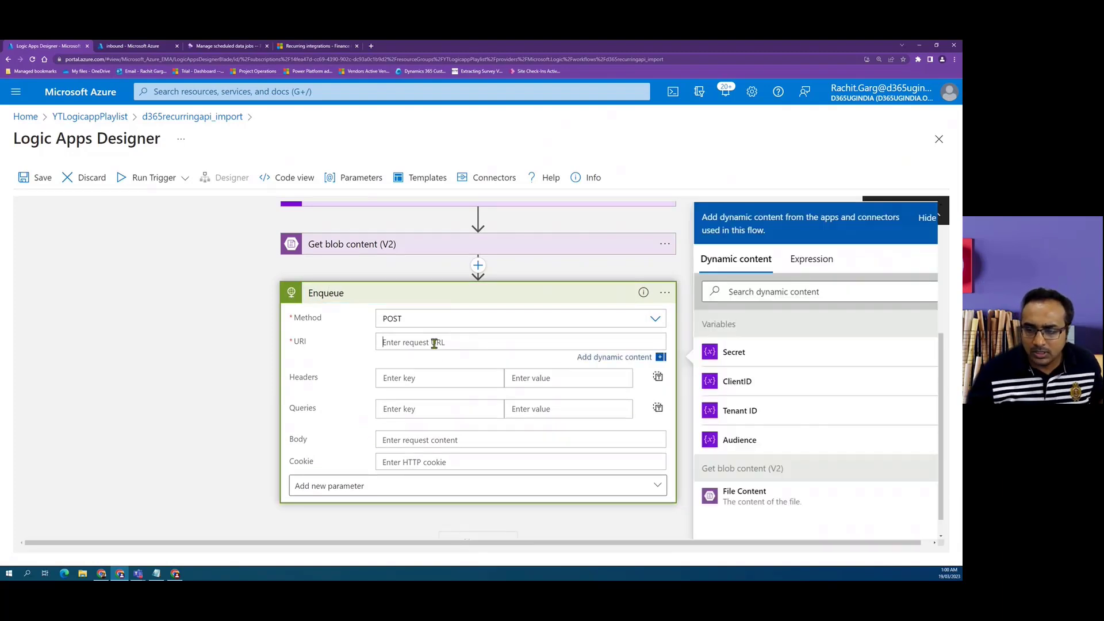
# Start the Enqueue URI with the Audience variable followed by the /api/connector/enqueue/ path
pyautogui.click(781, 447)
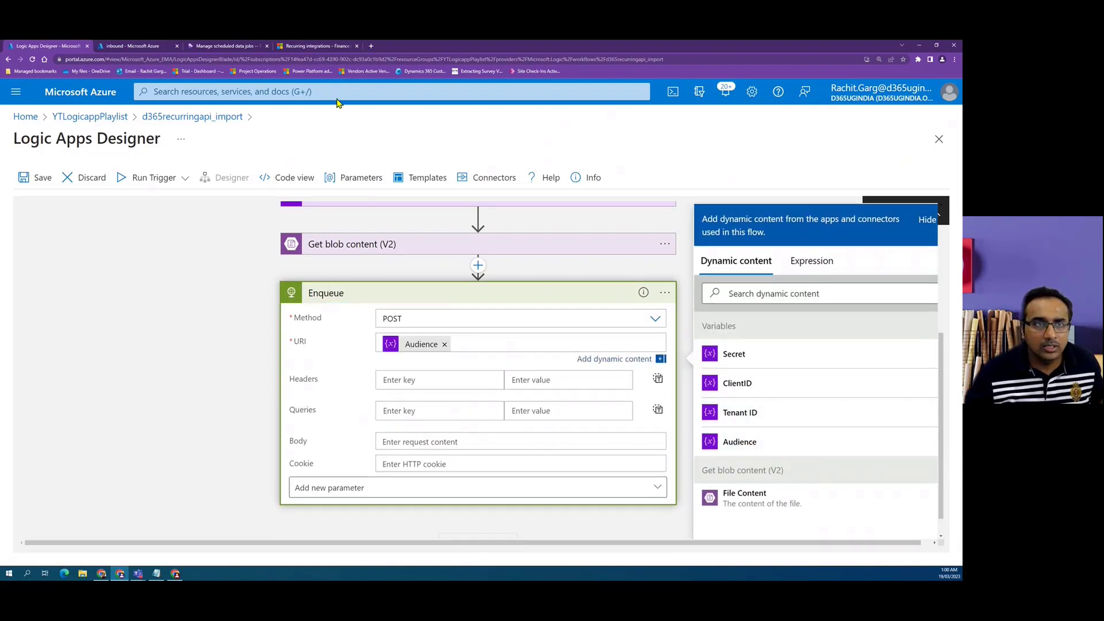
pyautogui.click(302, 48)
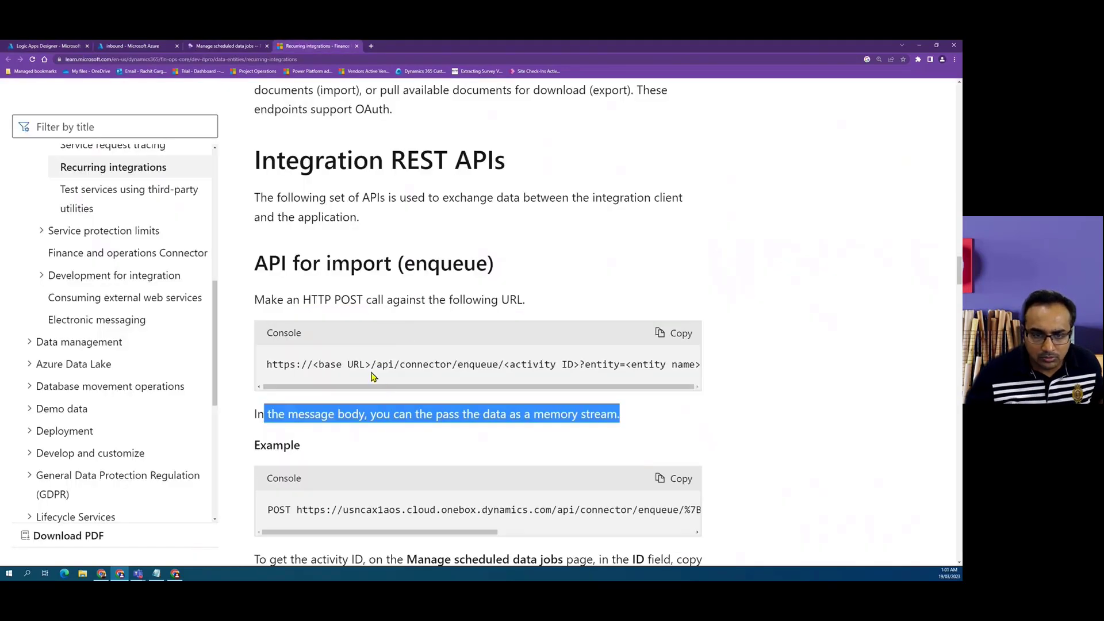
pyautogui.moveTo(371, 364); pyautogui.dragTo(502, 365)
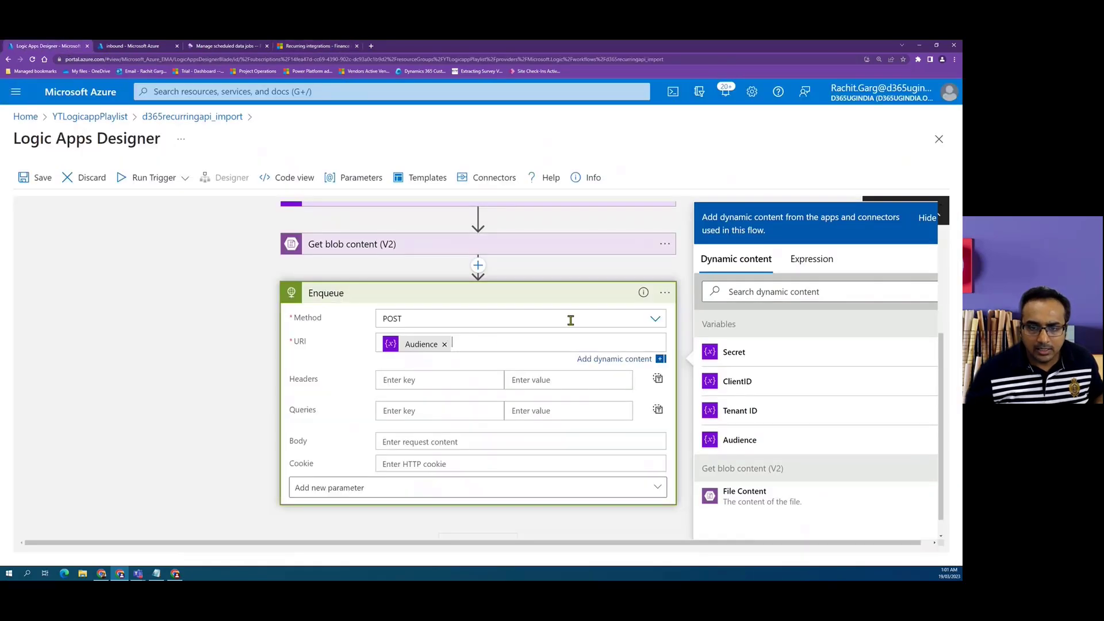
pyautogui.click(49, 46)
pyautogui.click(489, 344)
pyautogui.hotkey('ctrl', 'v')
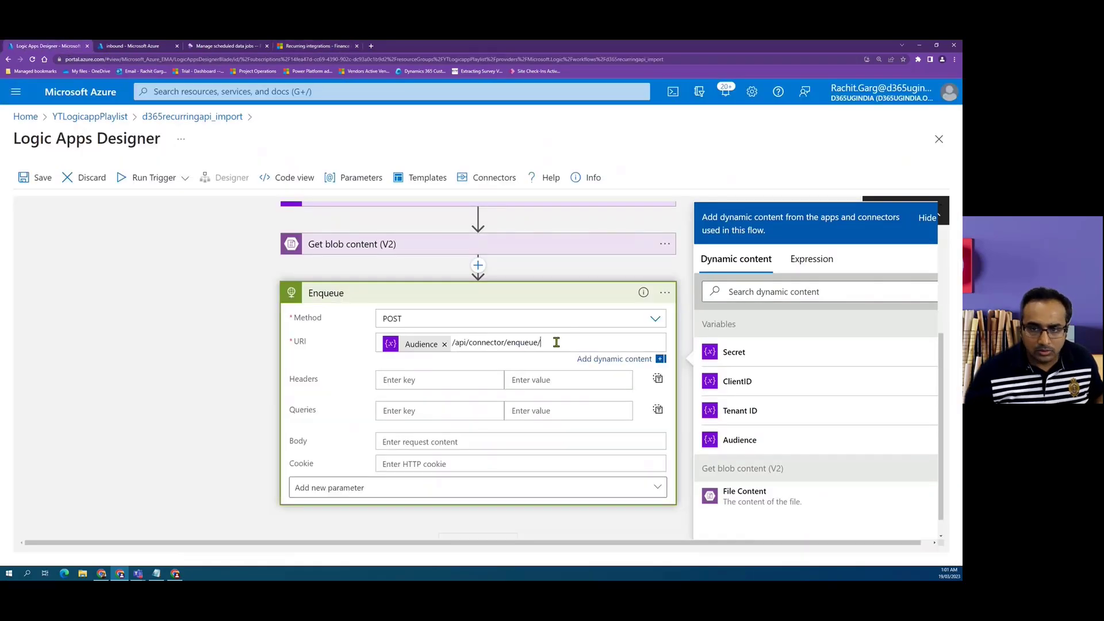
# Append the recurring job's activity ID copied from Finance and Operations
pyautogui.click(305, 47)
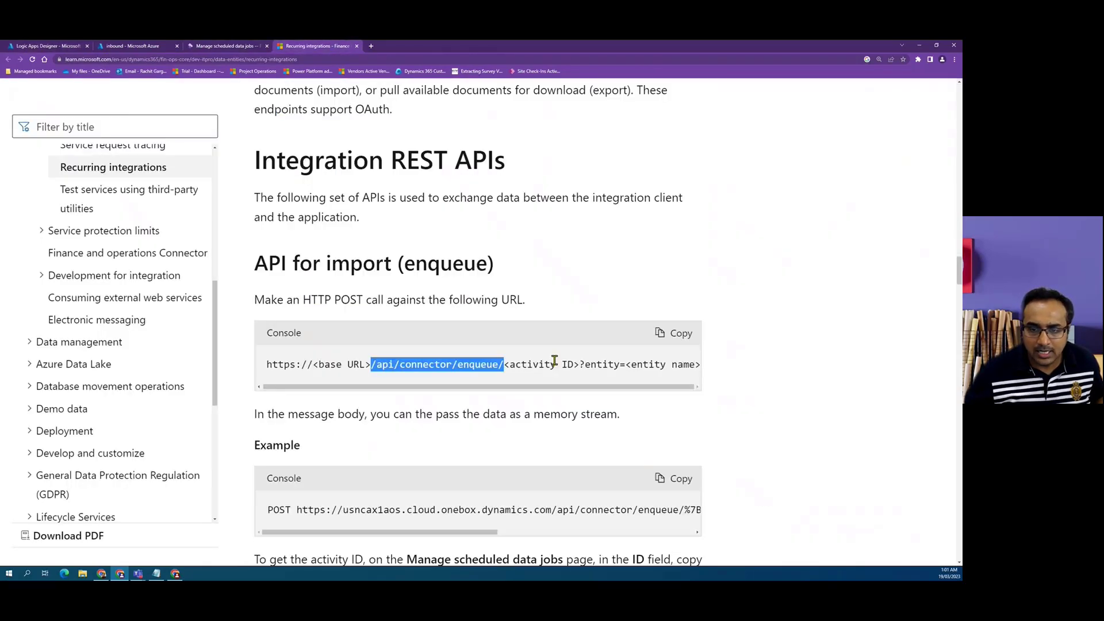
pyautogui.click(224, 46)
pyautogui.click(305, 231)
pyautogui.doubleClick(305, 232)
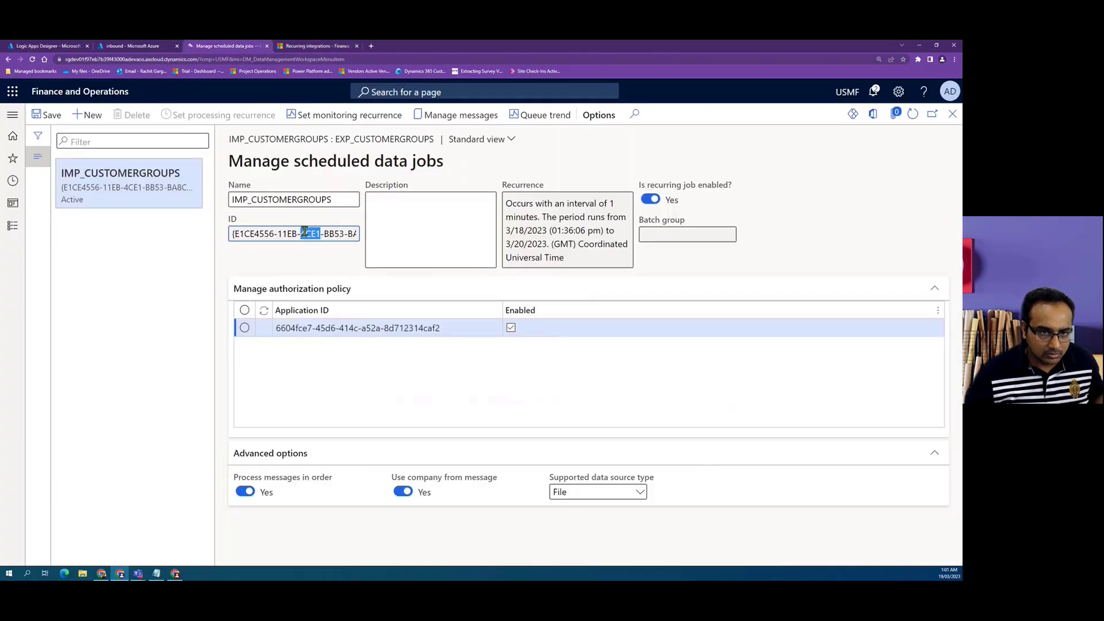
pyautogui.hotkey('ctrl', 'a')
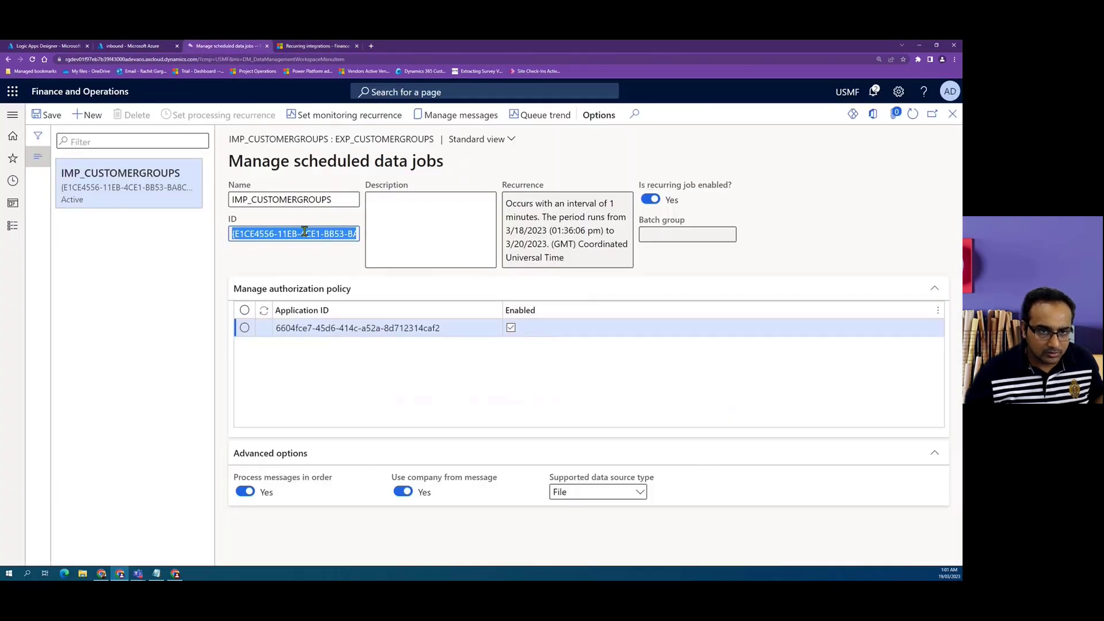
pyautogui.click(49, 46)
pyautogui.write('{E1CE4558-11EB-4CE1-BB53-BA8CD3262D75}')
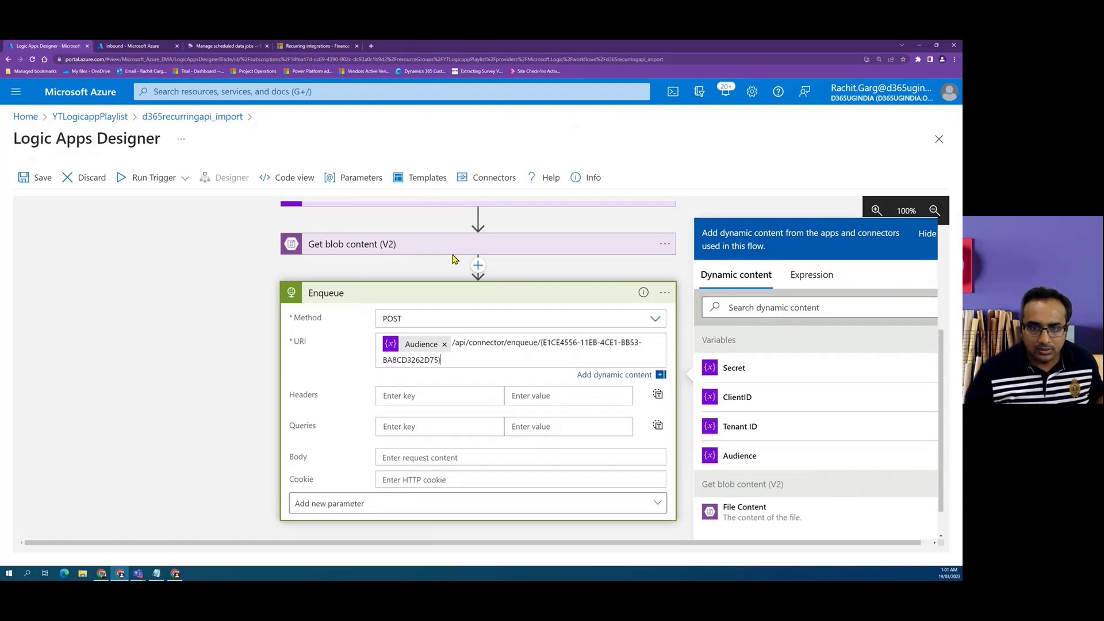
# Add the ?entity= query string copied from the documentation
pyautogui.click(299, 46)
pyautogui.moveTo(579, 364); pyautogui.dragTo(619, 366)
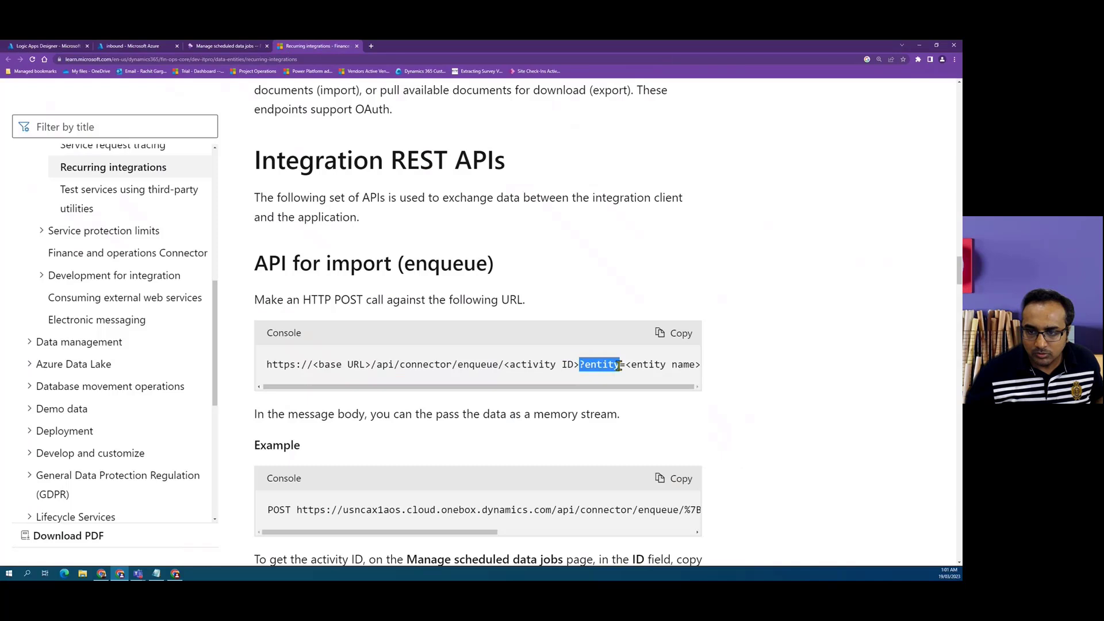
pyautogui.click(25, 47)
pyautogui.write('?entity=')
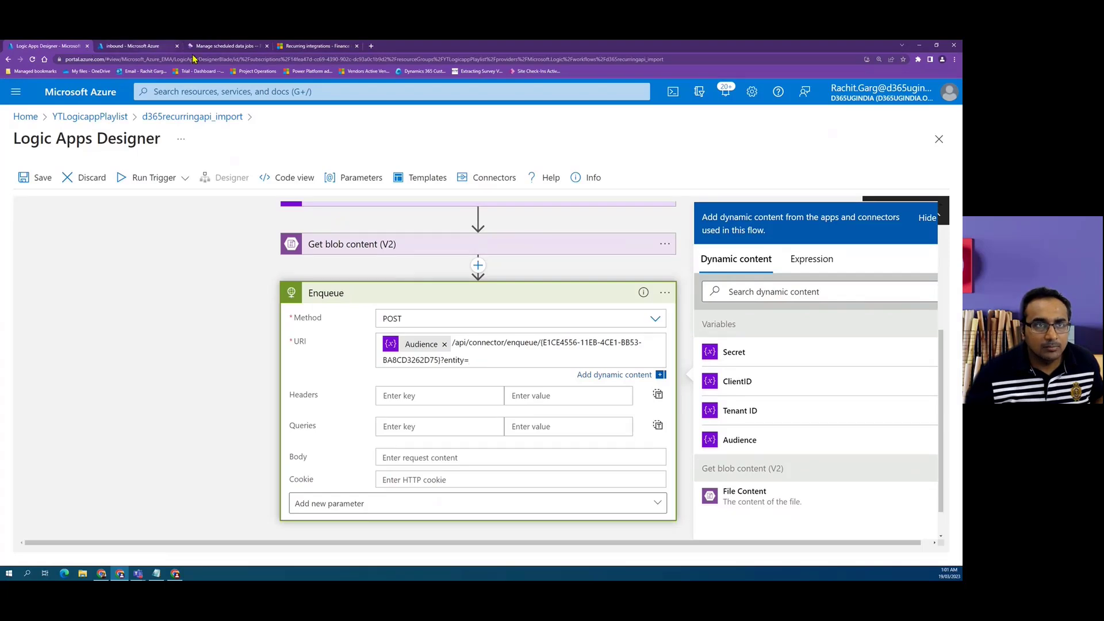
# Finish the URI with the entity name Customer groups from the IMP_CustomerGroups project
pyautogui.click(224, 46)
pyautogui.click(953, 113)
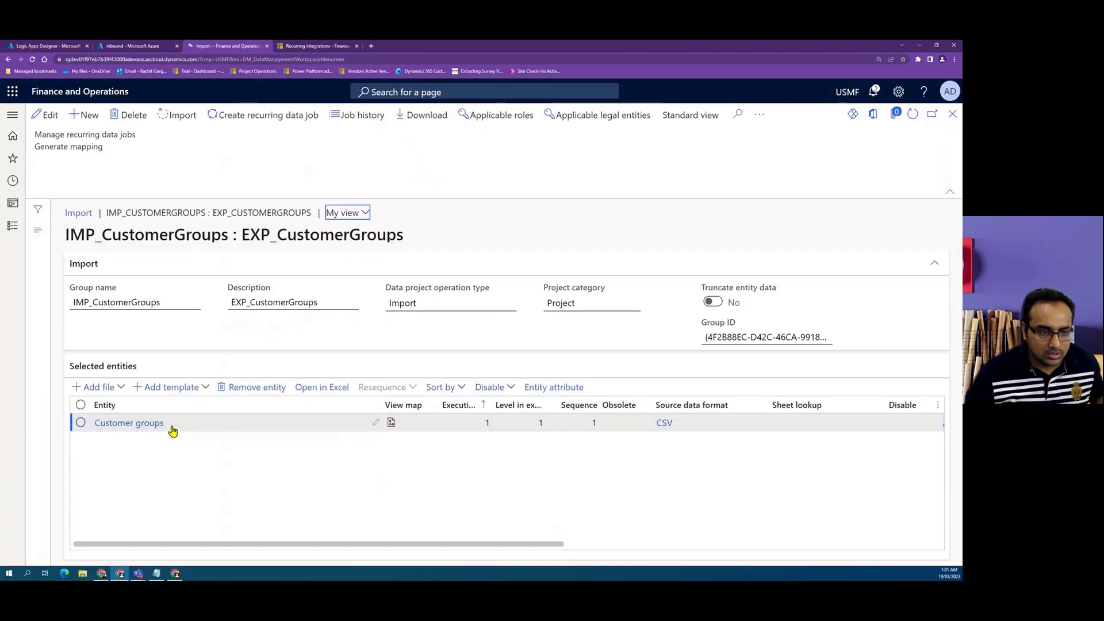
pyautogui.click(163, 427)
pyautogui.hotkey('ctrl', 'c')
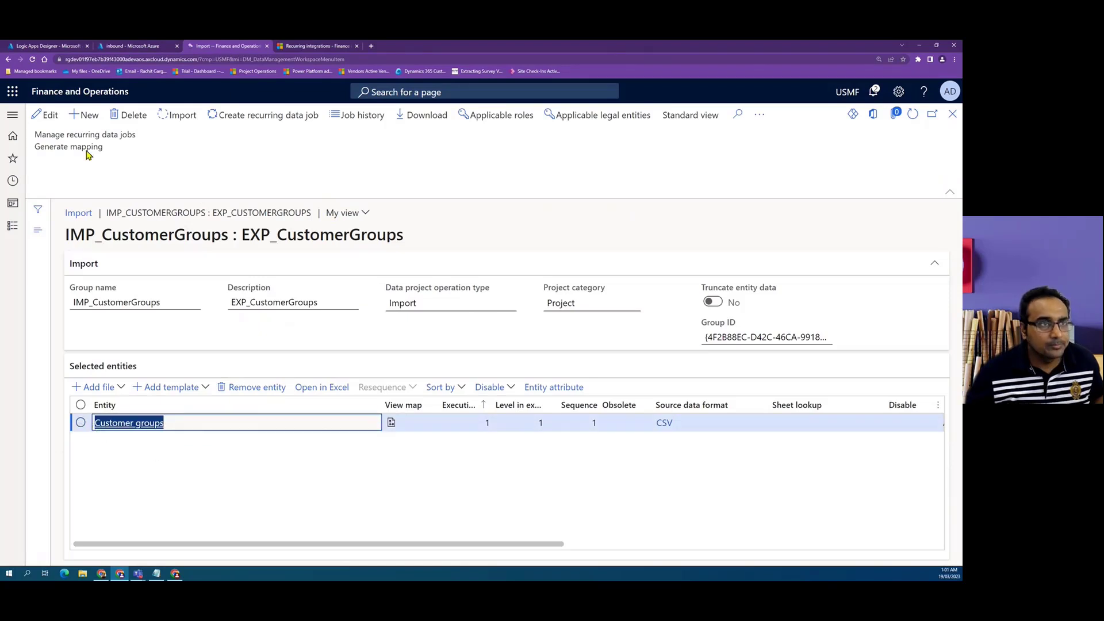
pyautogui.click(26, 47)
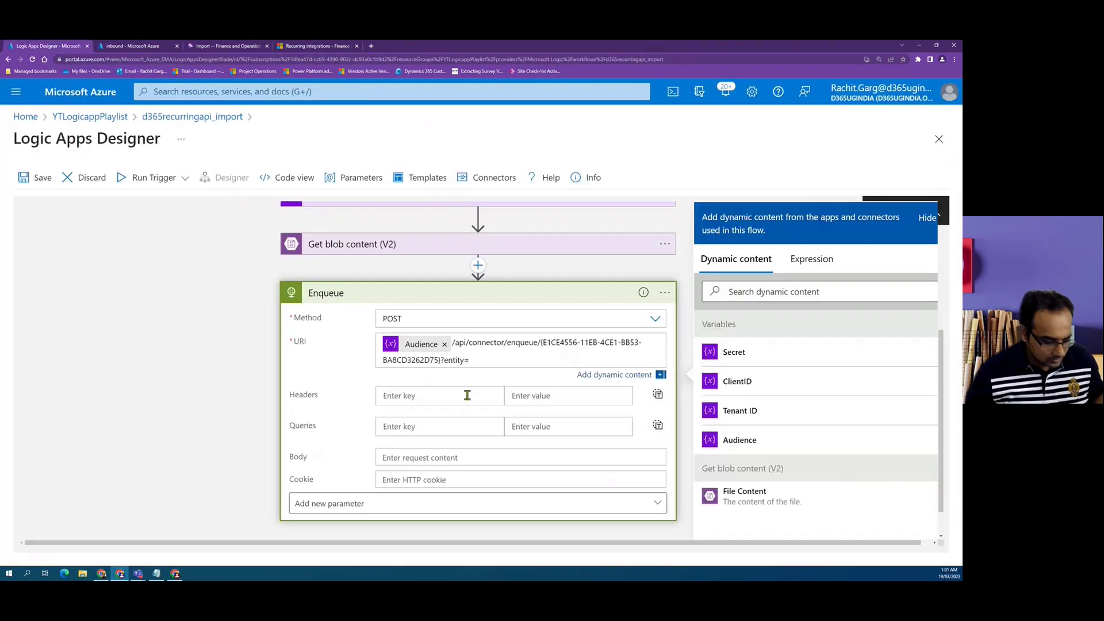
pyautogui.hotkey('ctrl', 'v')
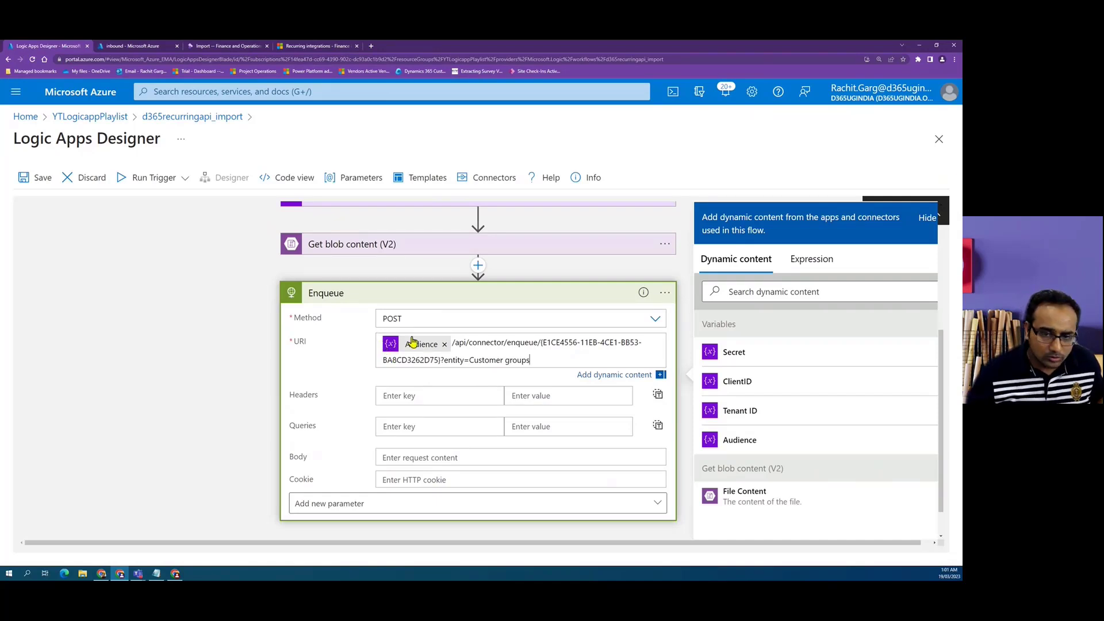
pyautogui.scroll(-1, 440, 368)
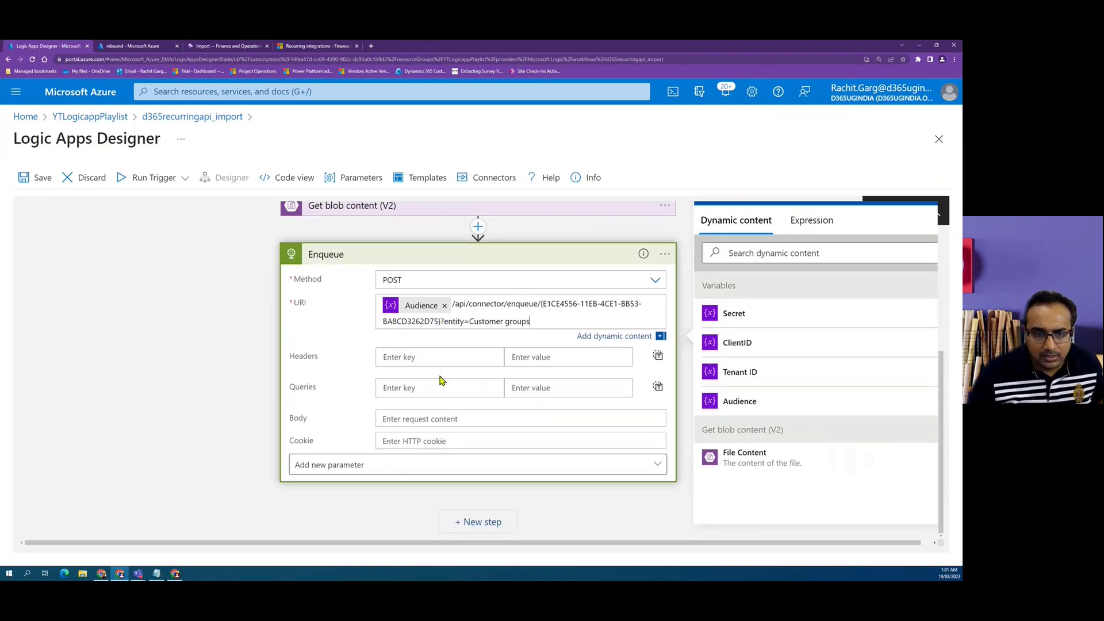
# Send File Content as the Enqueue body and add Active Directory OAuth authentication
pyautogui.click(429, 420)
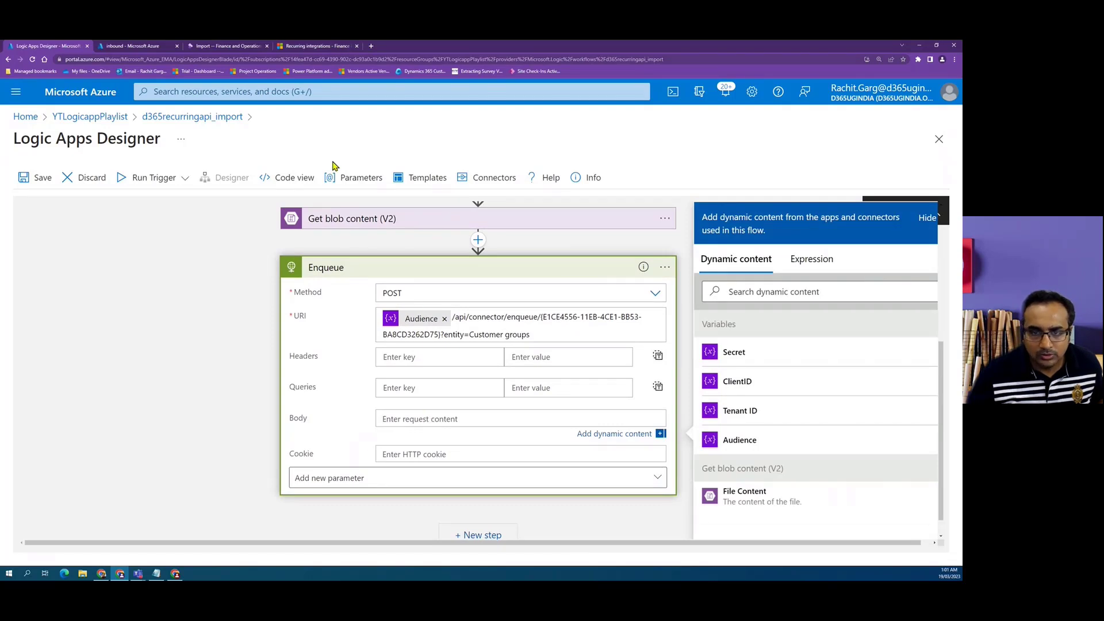
pyautogui.click(745, 497)
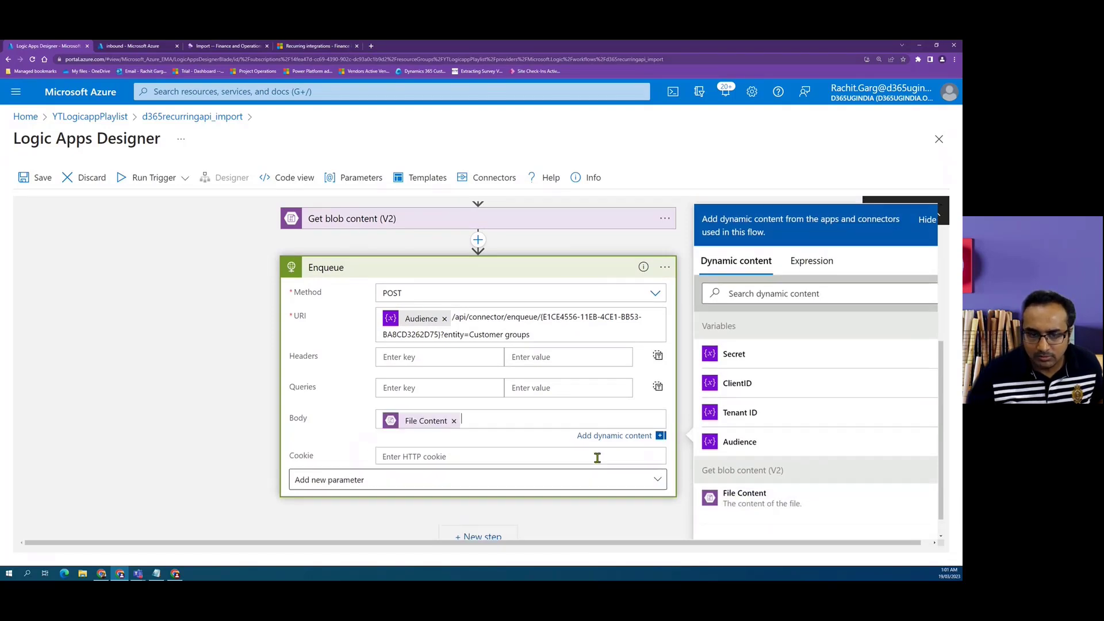
pyautogui.click(180, 389)
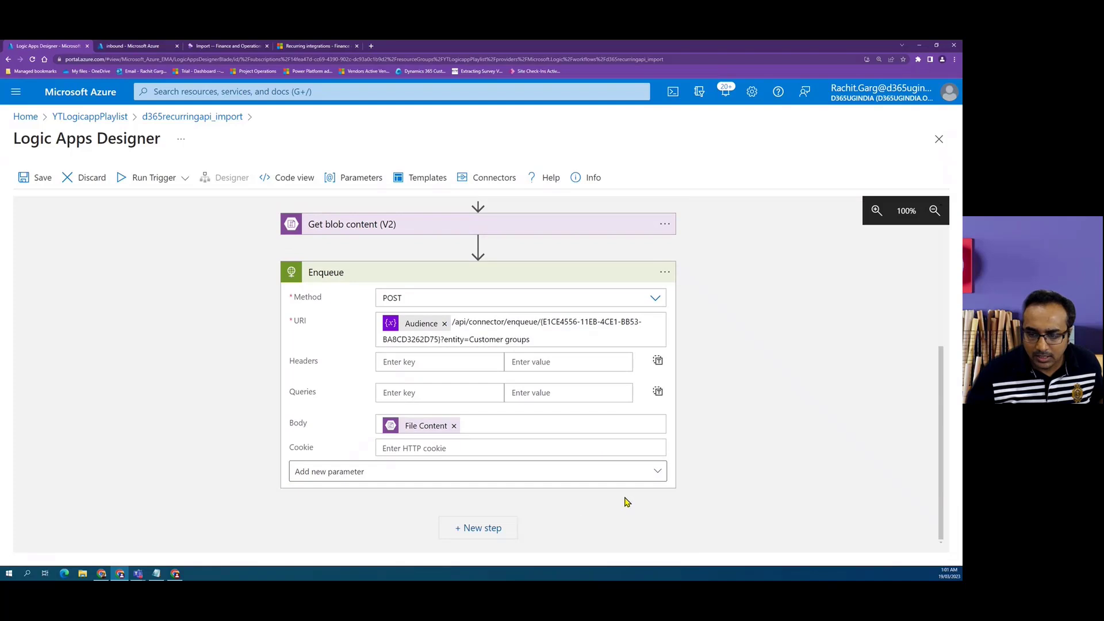
pyautogui.click(659, 472)
pyautogui.click(306, 444)
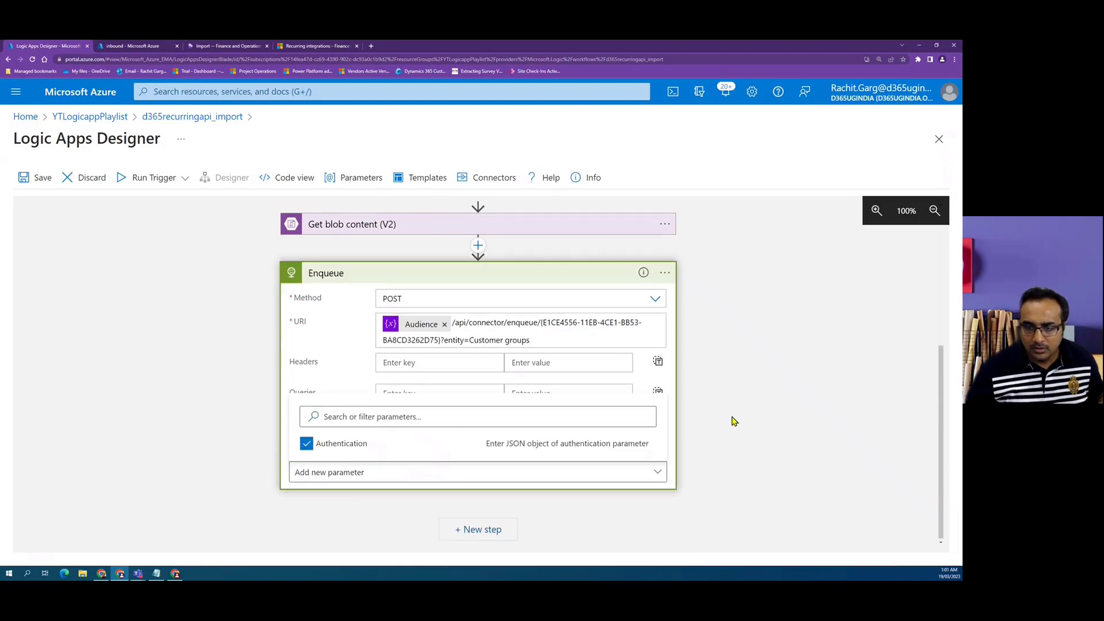
pyautogui.click(739, 432)
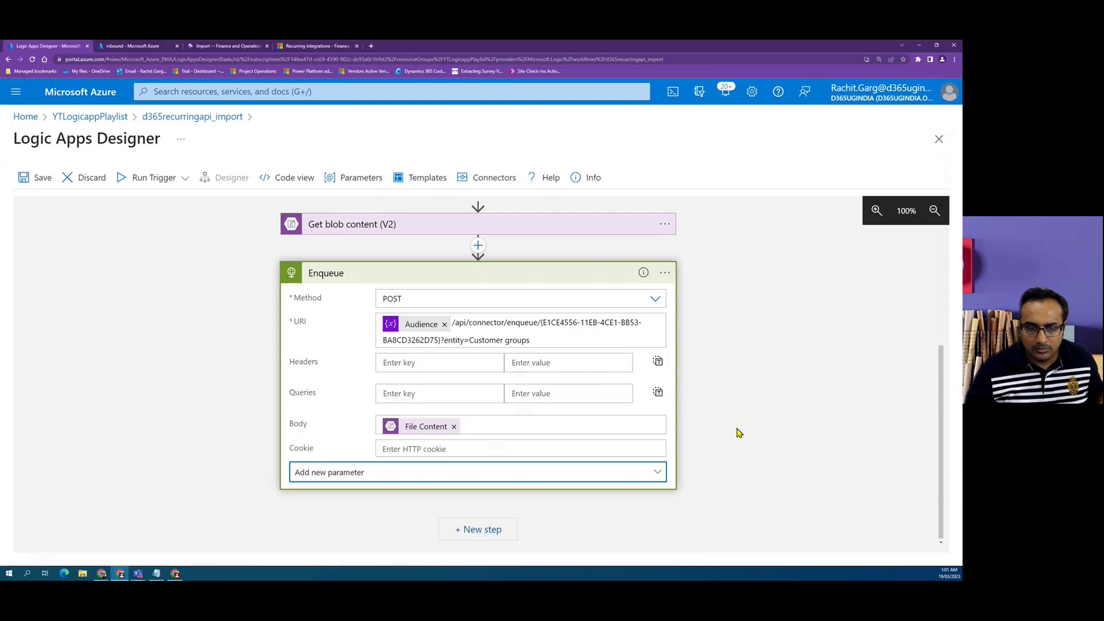
pyautogui.click(649, 461)
pyautogui.click(454, 394)
# Fill tenant, audience, client ID and secret with the Tenant ID, Audience, ClientID and Secret variables
pyautogui.scroll(-2, 576, 454)
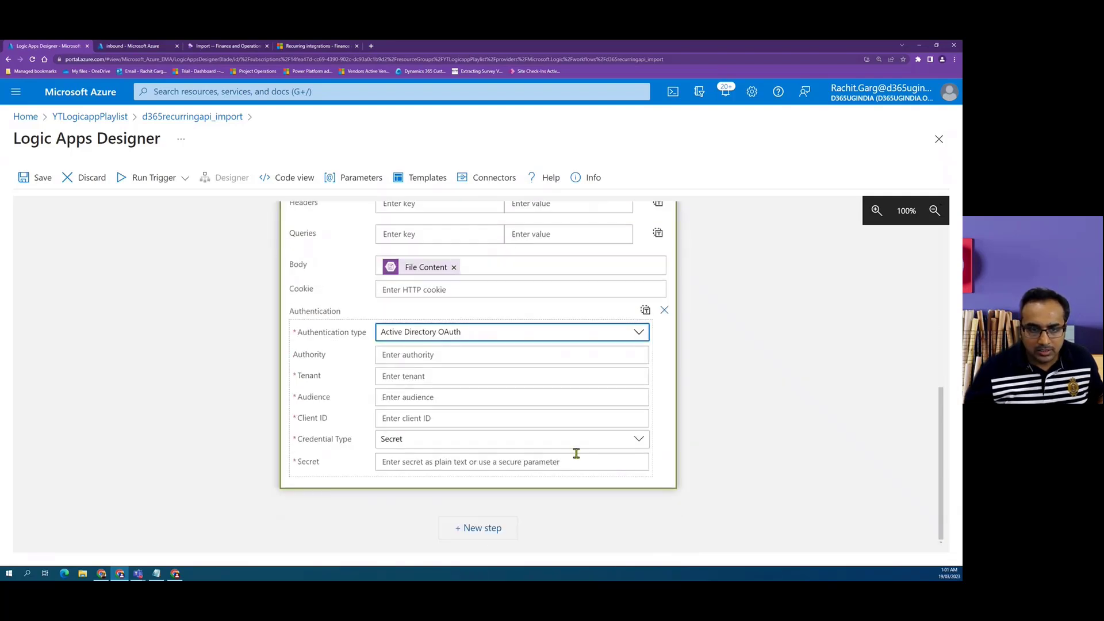
pyautogui.click(423, 377)
pyautogui.click(723, 411)
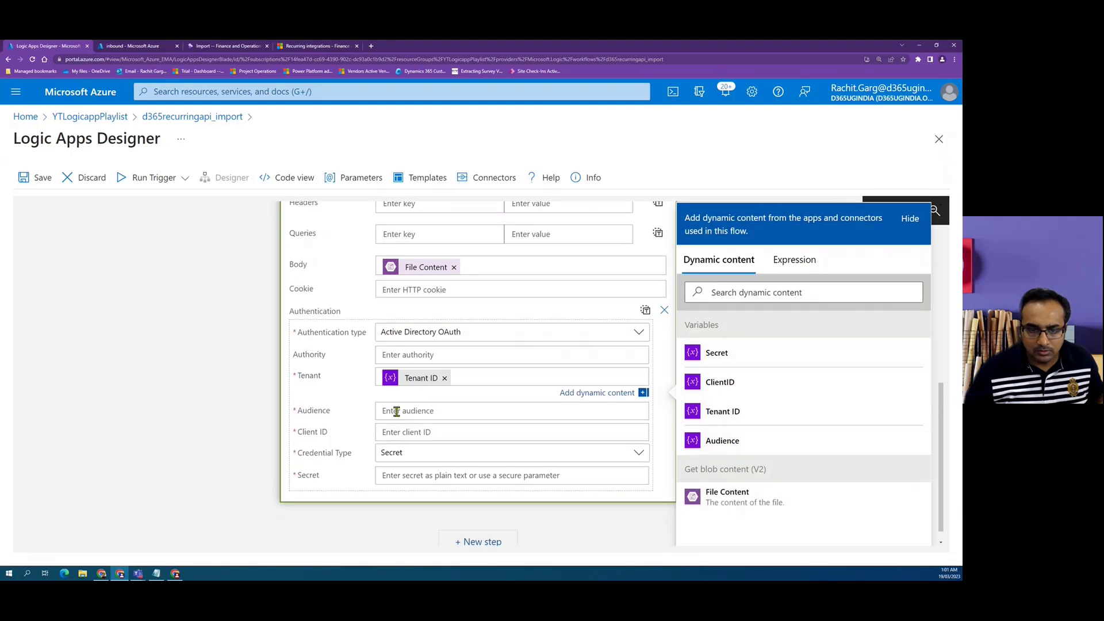
pyautogui.click(403, 397)
pyautogui.click(731, 441)
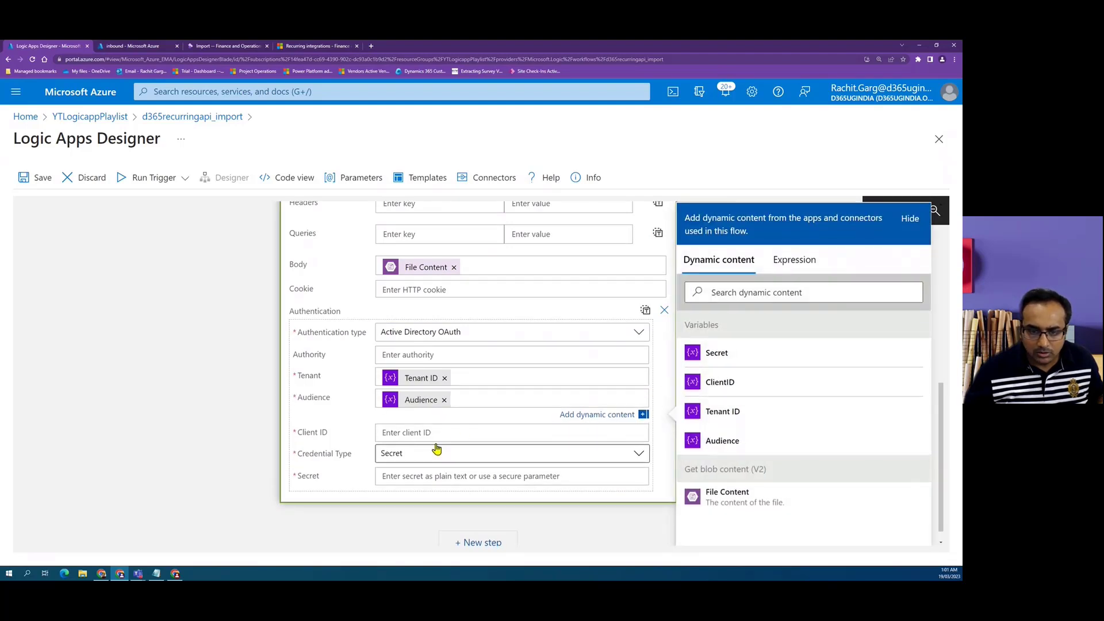
pyautogui.click(442, 432)
pyautogui.click(724, 382)
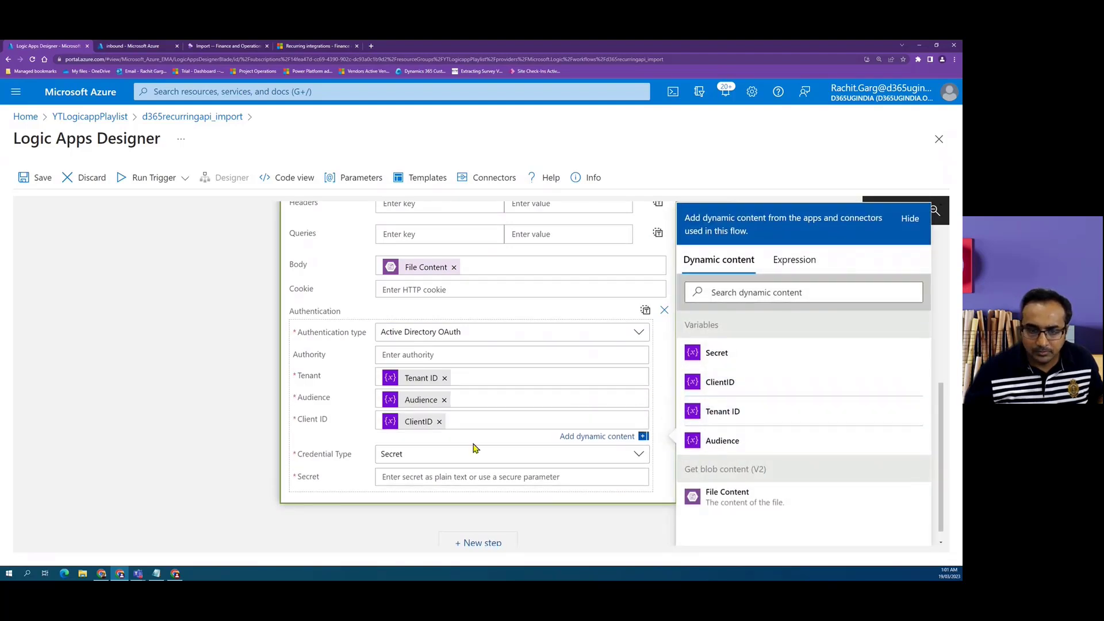
pyautogui.click(459, 476)
pyautogui.click(731, 360)
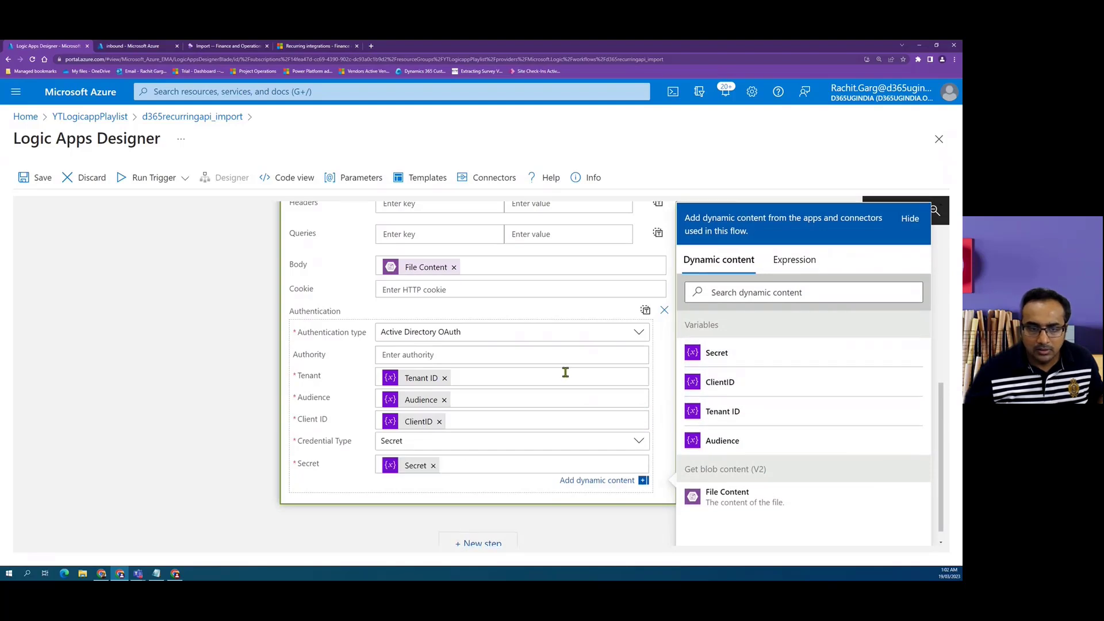
pyautogui.click(236, 366)
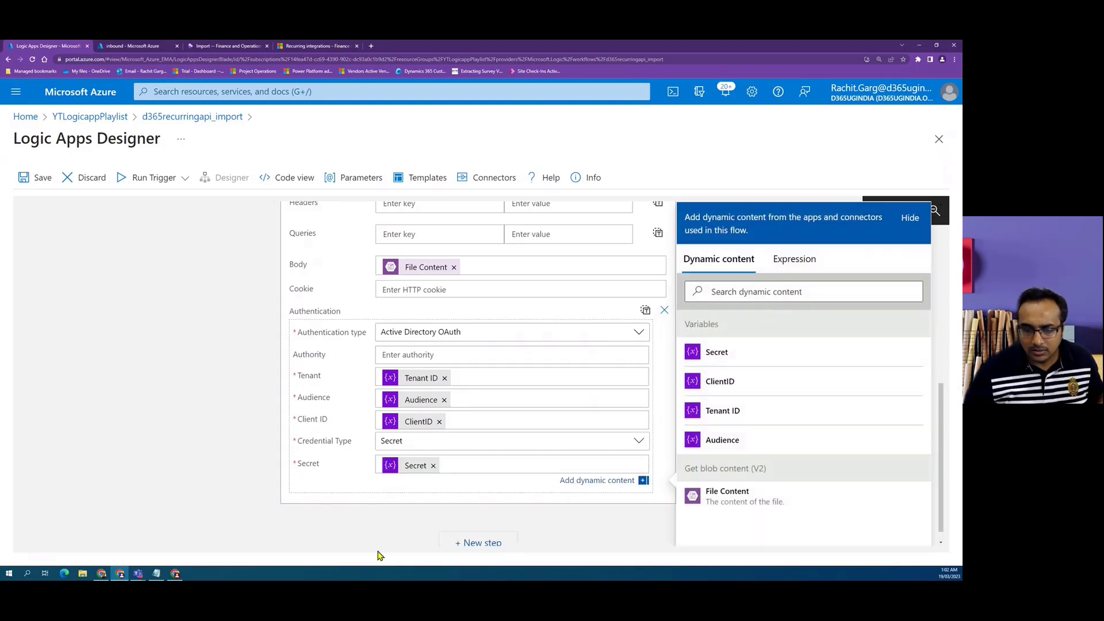
# Add a Schedule Delay step after Enqueue with Count 30 and Unit Minute
pyautogui.click(479, 542)
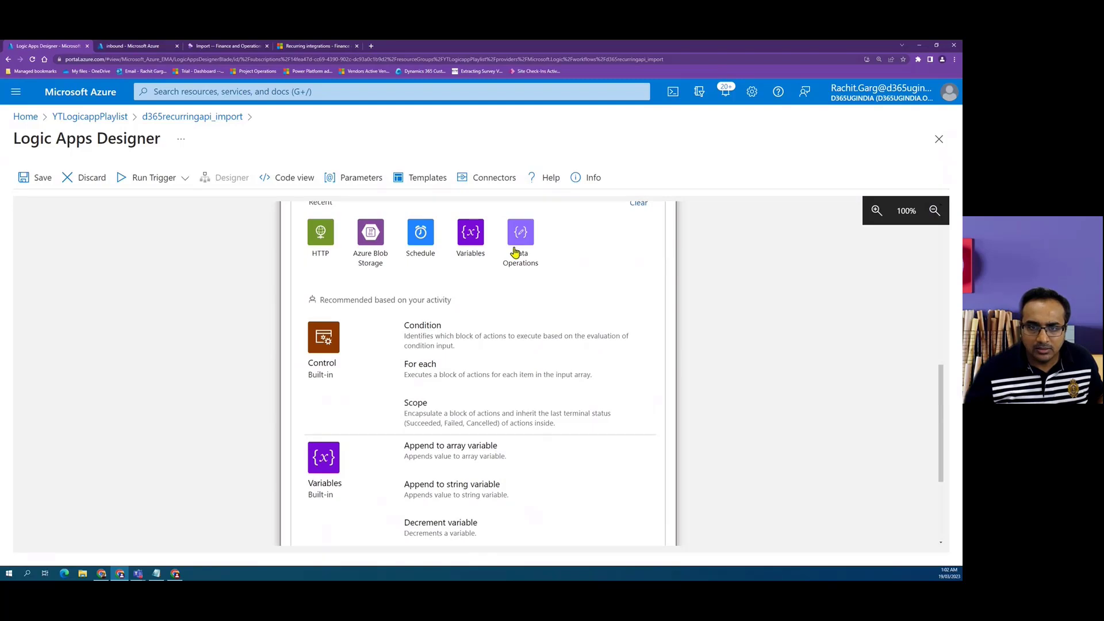
pyautogui.click(421, 252)
pyautogui.click(387, 446)
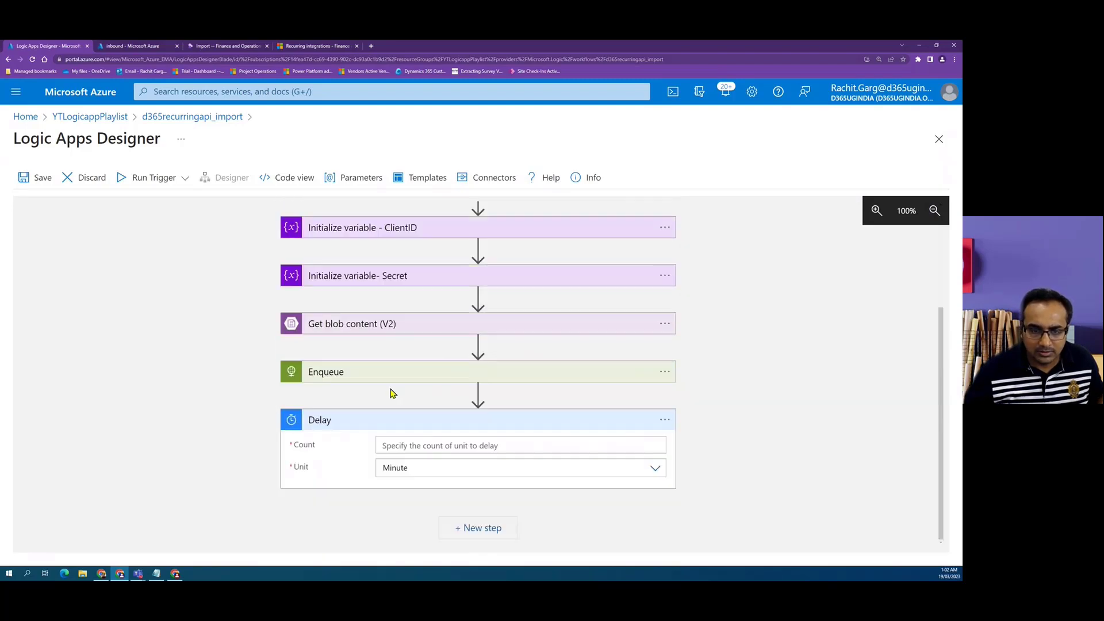
pyautogui.click(445, 449)
pyautogui.write('30')
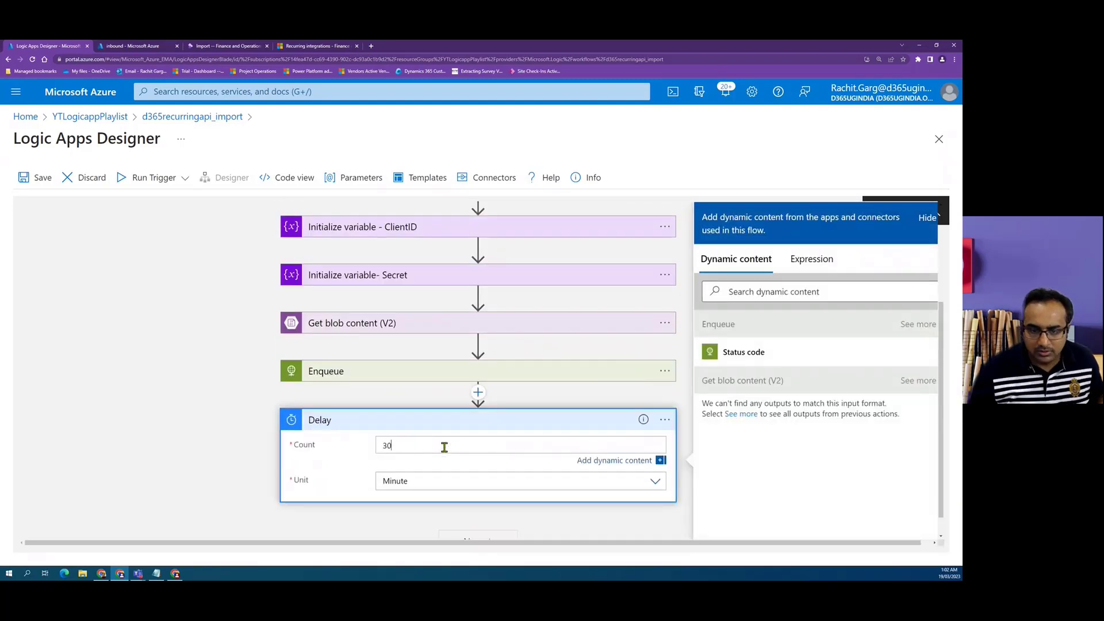
pyautogui.click(654, 482)
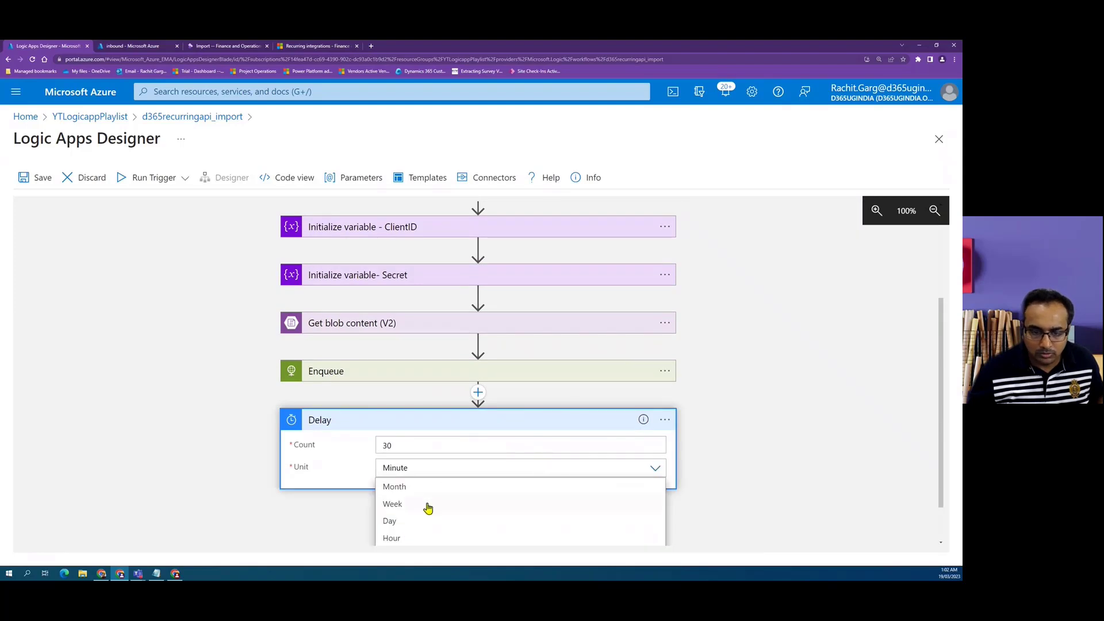
pyautogui.scroll(-1, 426, 508)
pyautogui.click(412, 504)
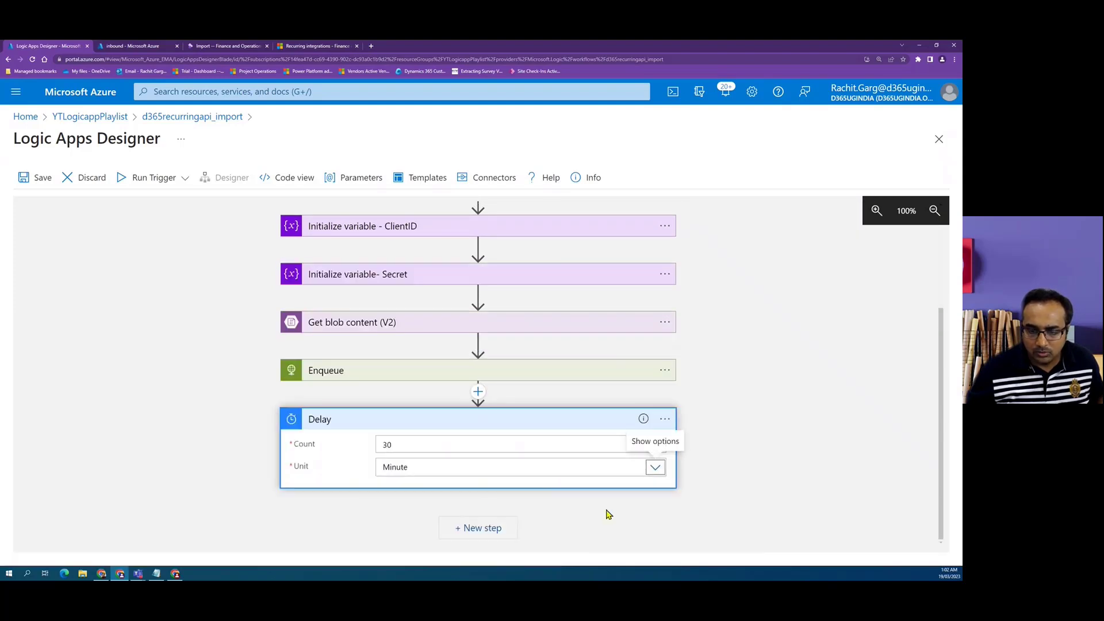
pyautogui.click(483, 528)
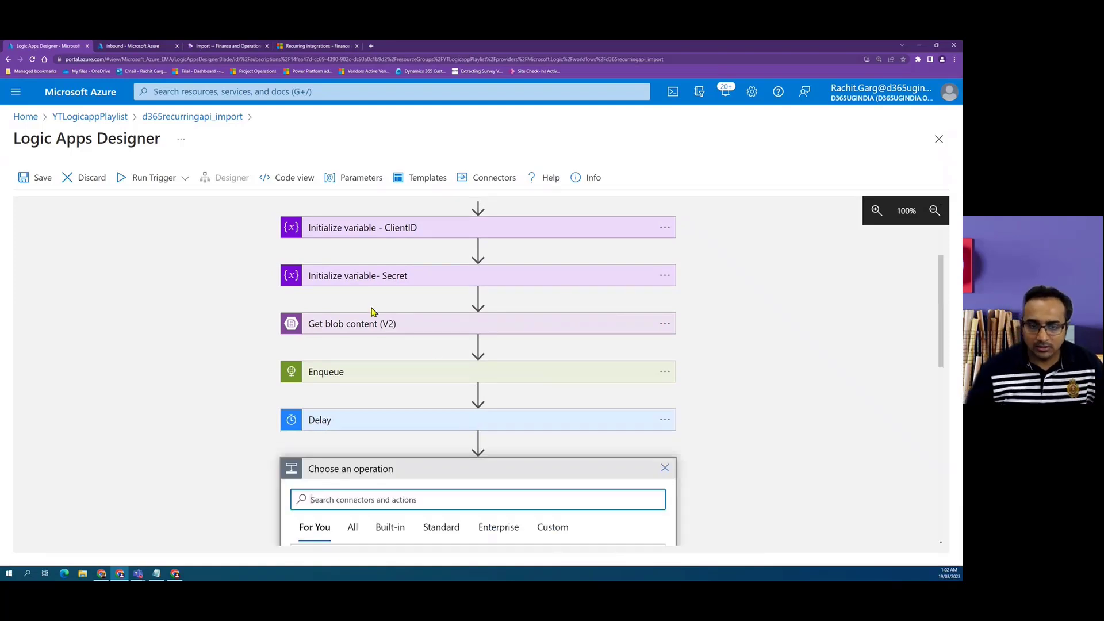
# Scroll the Recurring integrations docs to the 'API for getting message status' heading
pyautogui.click(324, 47)
pyautogui.scroll(-2, 339, 399)
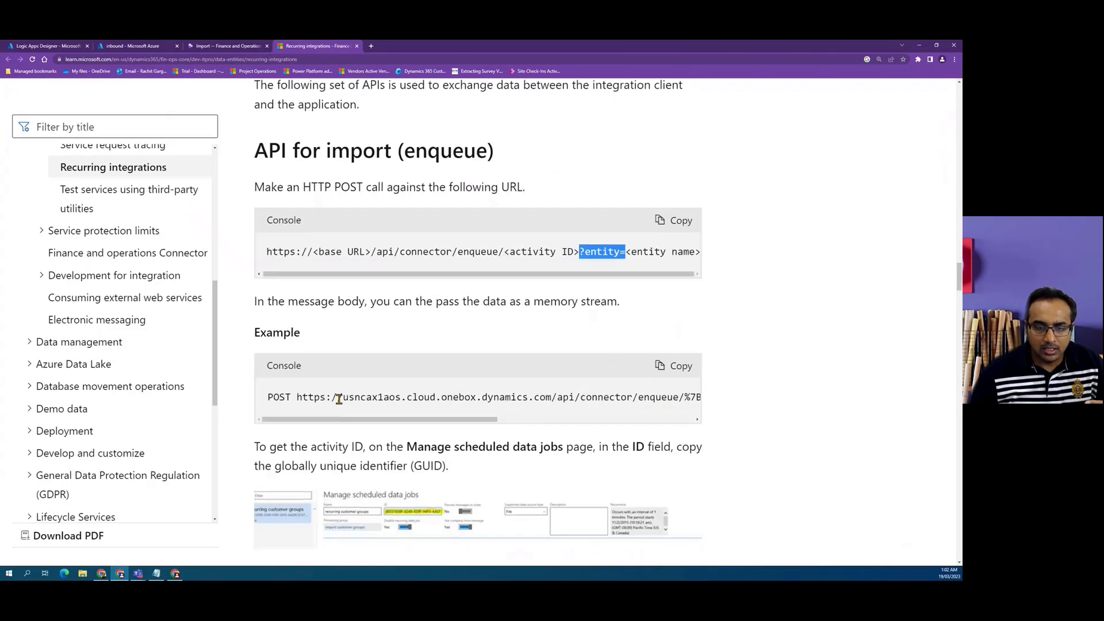
pyautogui.scroll(-2, 345, 395)
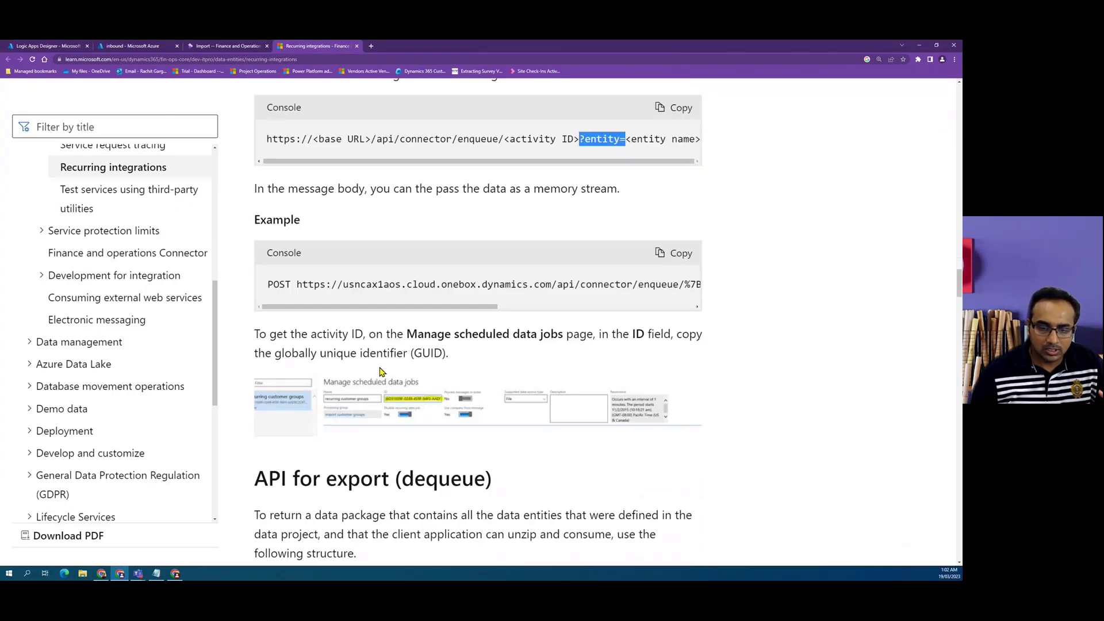
pyautogui.scroll(-4, 446, 349)
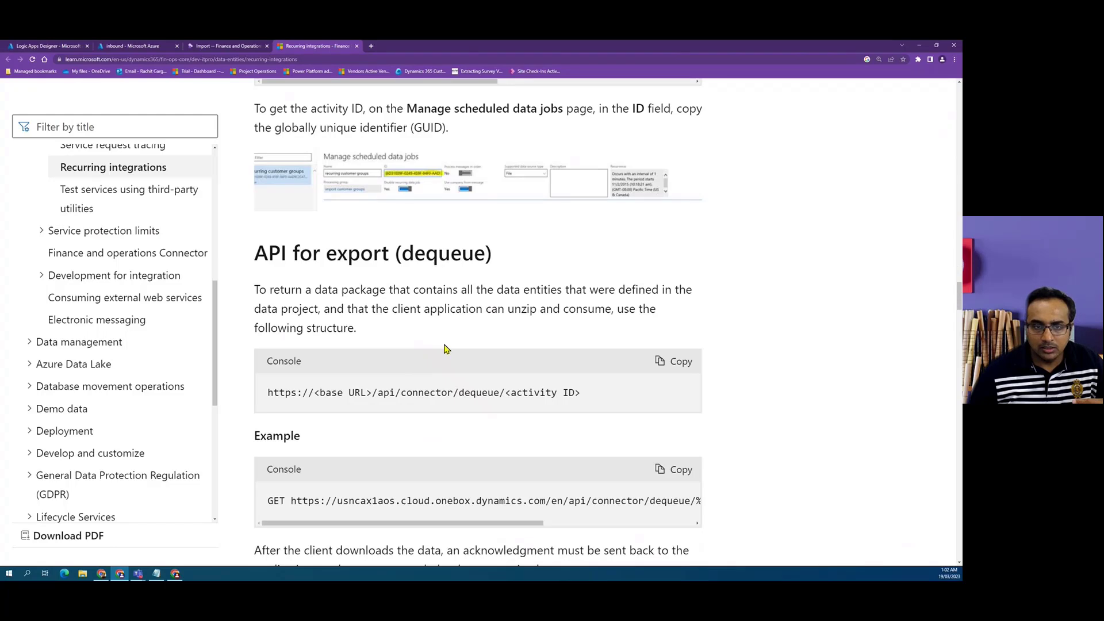
pyautogui.scroll(-10, 447, 349)
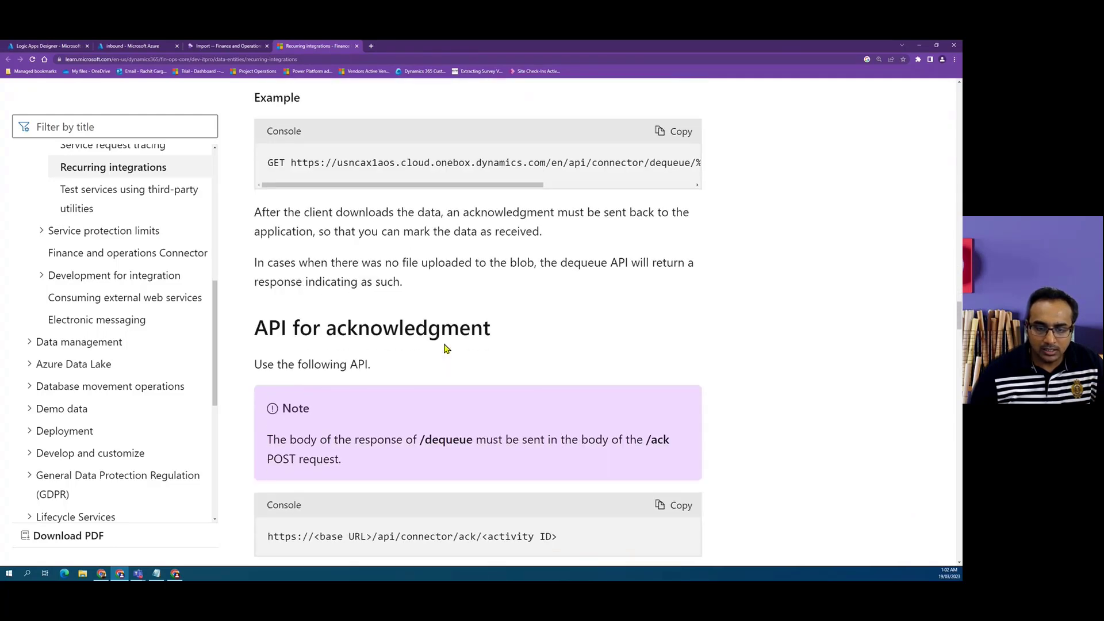
pyautogui.scroll(-8, 444, 343)
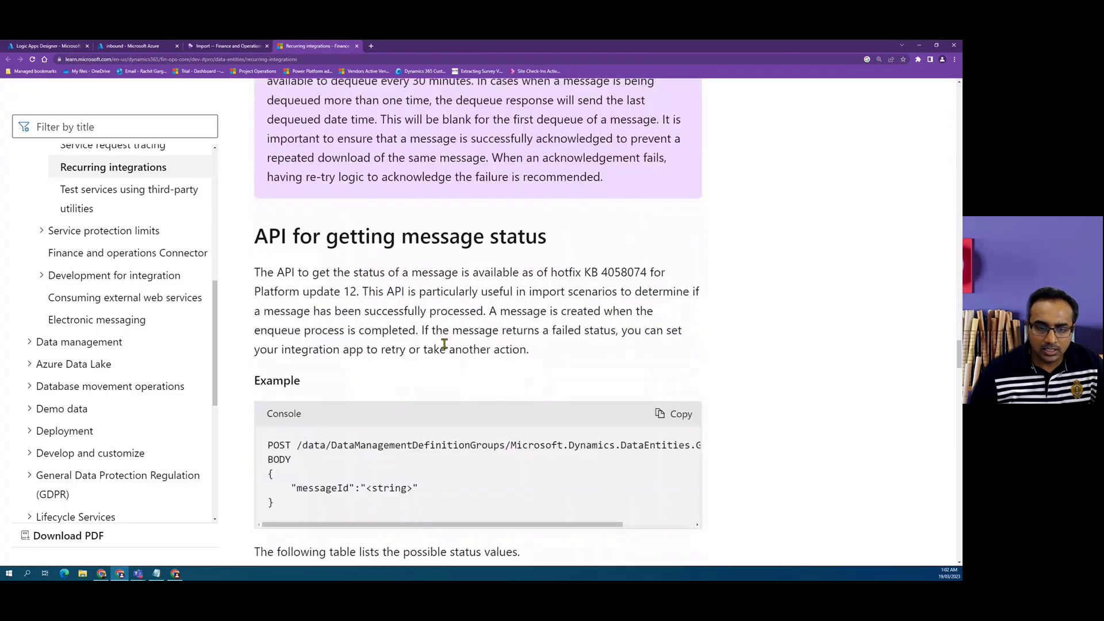
pyautogui.moveTo(321, 241); pyautogui.dragTo(537, 240)
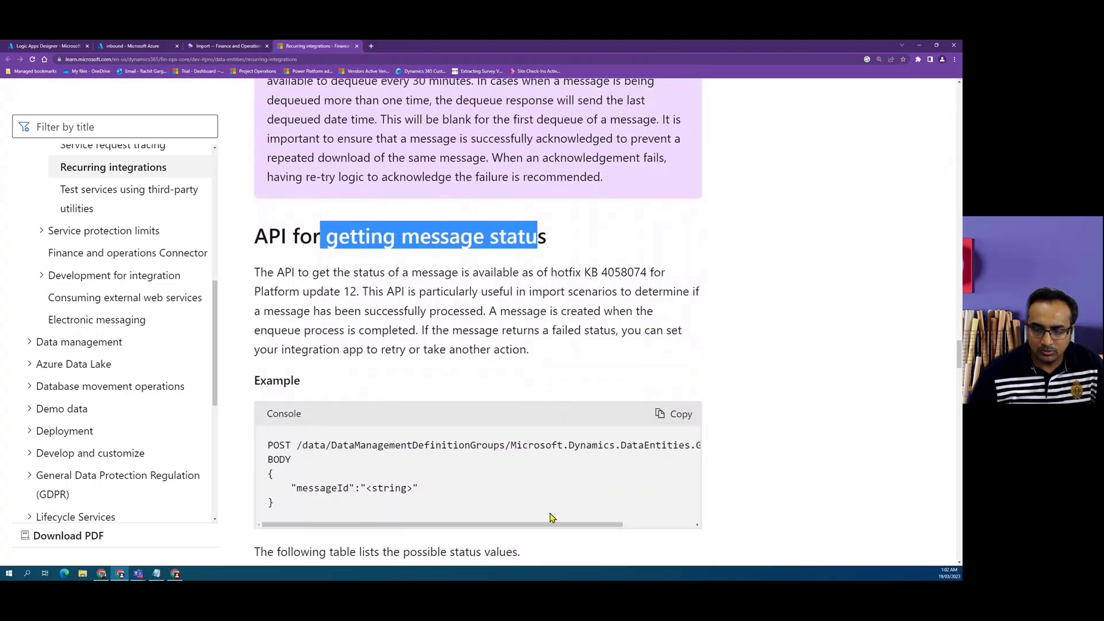
# Select the POST /data/DataManagementDefinitionGroups/...GetMessageStatus path in the example request
pyautogui.click(611, 523)
pyautogui.moveTo(584, 524); pyautogui.dragTo(649, 480)
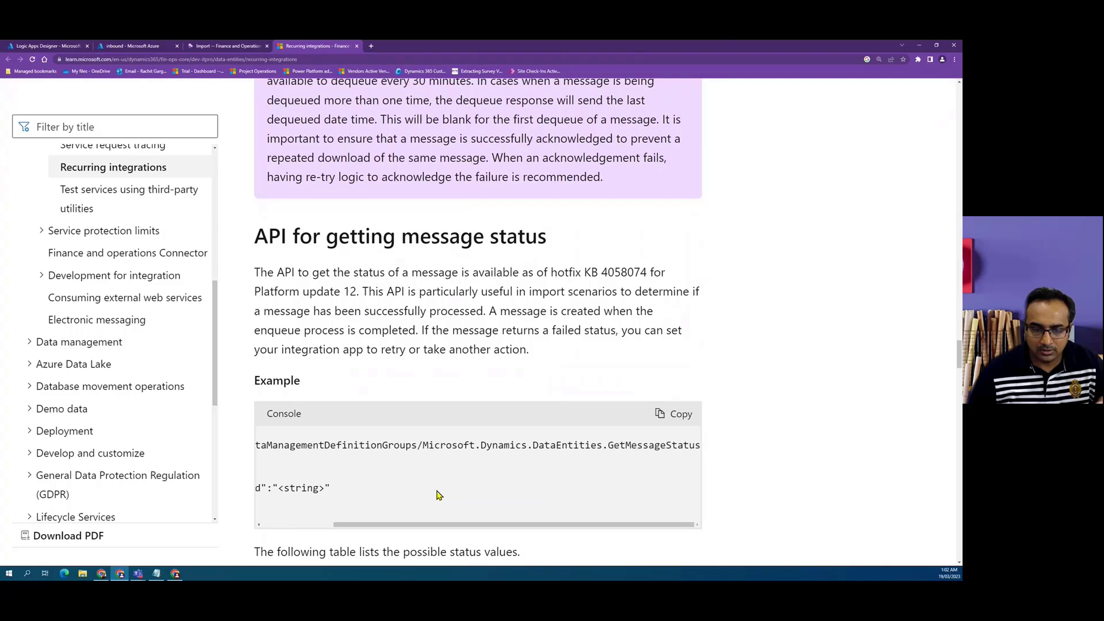
pyautogui.moveTo(446, 525); pyautogui.dragTo(698, 443)
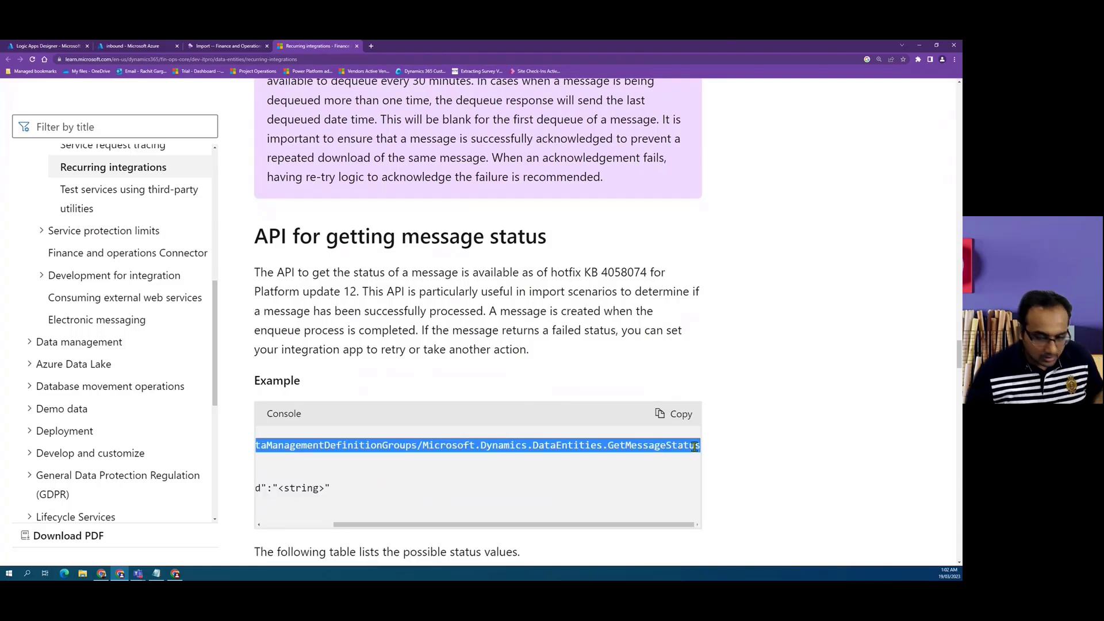
pyautogui.moveTo(521, 525); pyautogui.dragTo(291, 526)
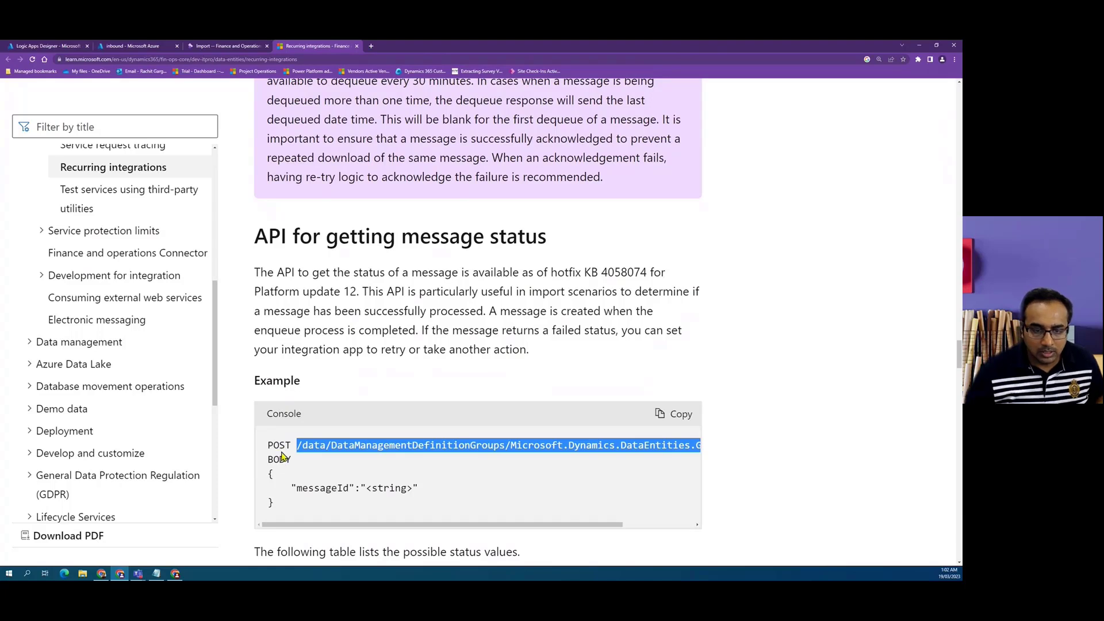
# Add an HTTP action after Delay and rename it CheckStatus
pyautogui.click(58, 47)
pyautogui.scroll(-3, 440, 379)
pyautogui.scroll(3, 389, 315)
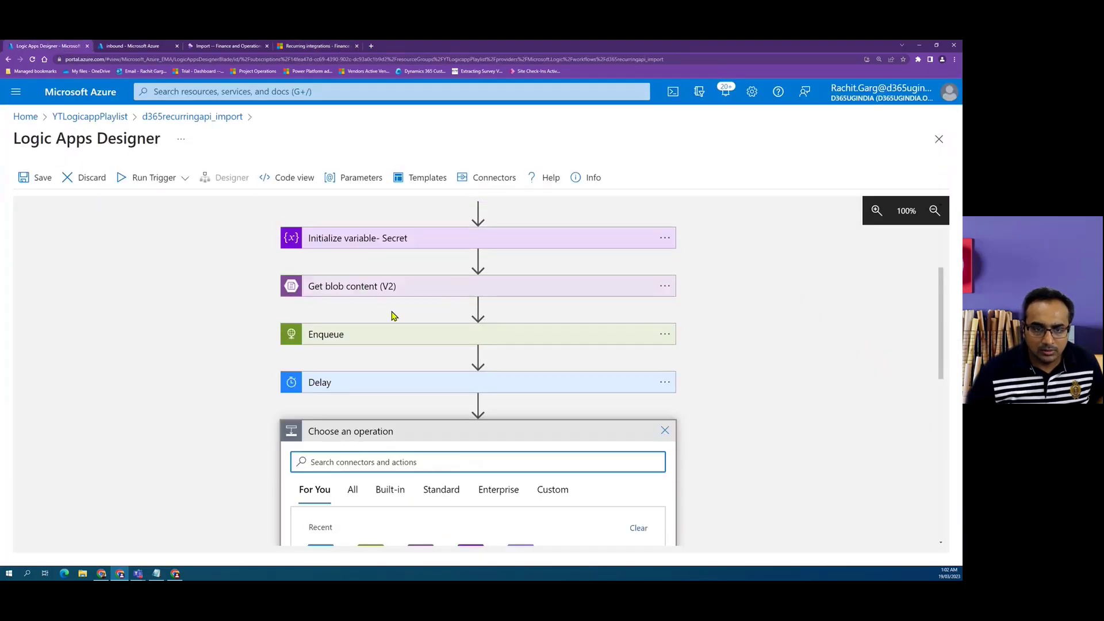
pyautogui.scroll(-2, 389, 315)
pyautogui.click(368, 449)
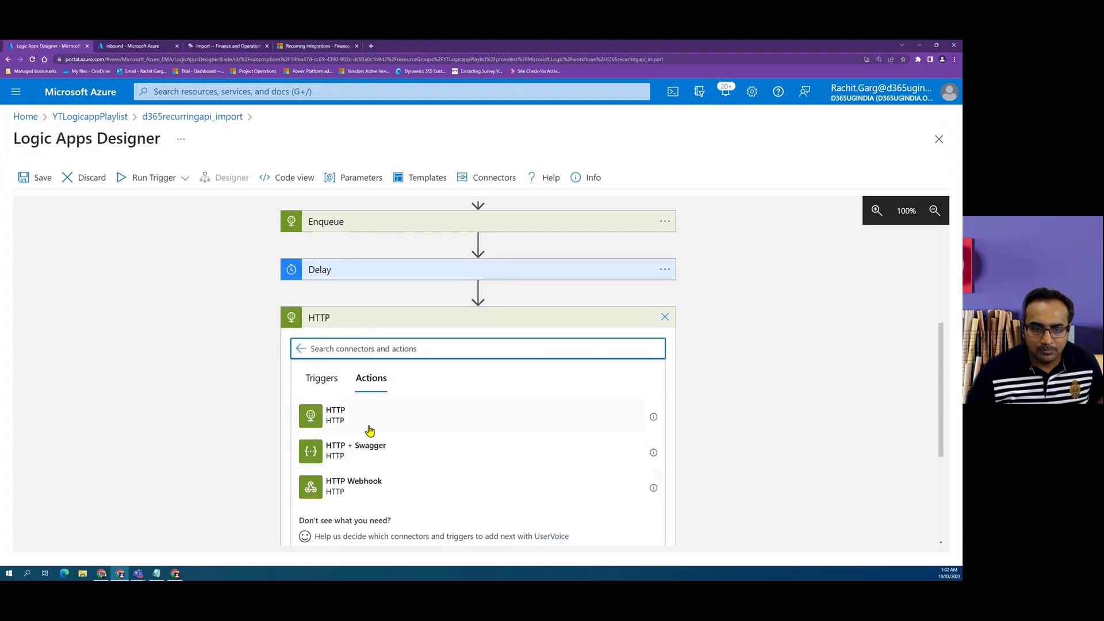
pyautogui.click(374, 413)
pyautogui.click(666, 320)
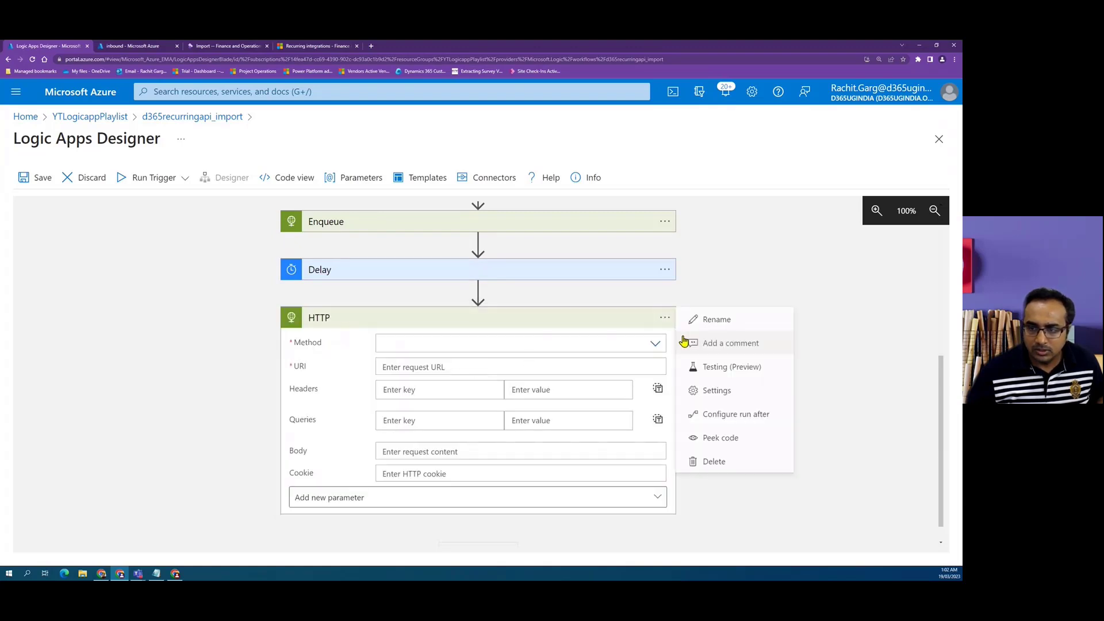
pyautogui.click(708, 322)
pyautogui.write('CheckStatus')
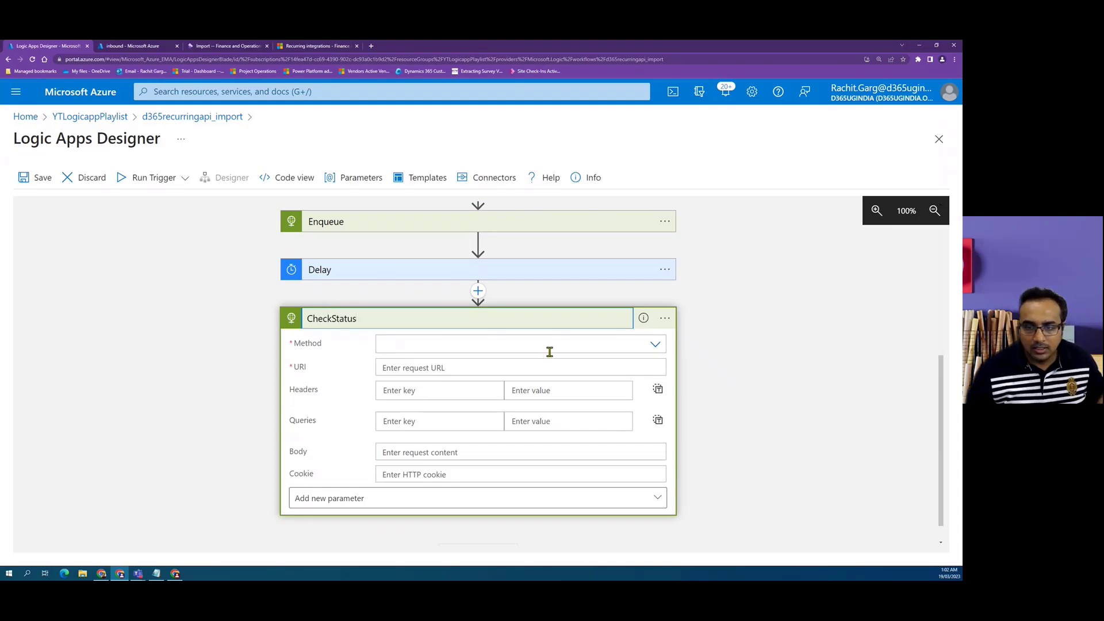
# Set CheckStatus to POST with URI Audience plus the GetMessageStatus path
pyautogui.click(550, 348)
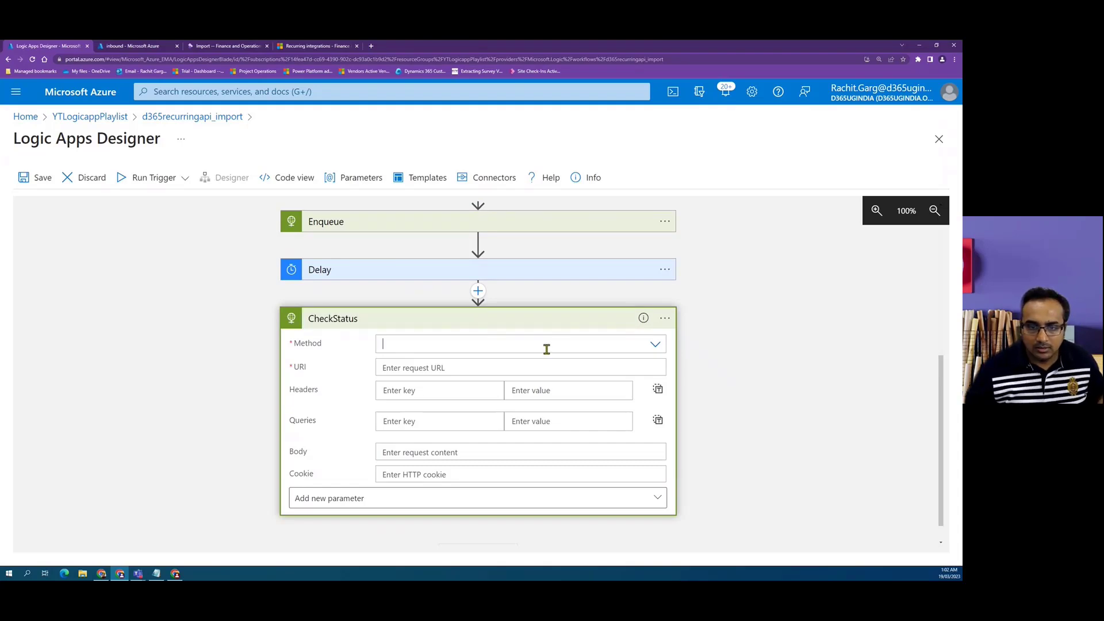
pyautogui.click(418, 397)
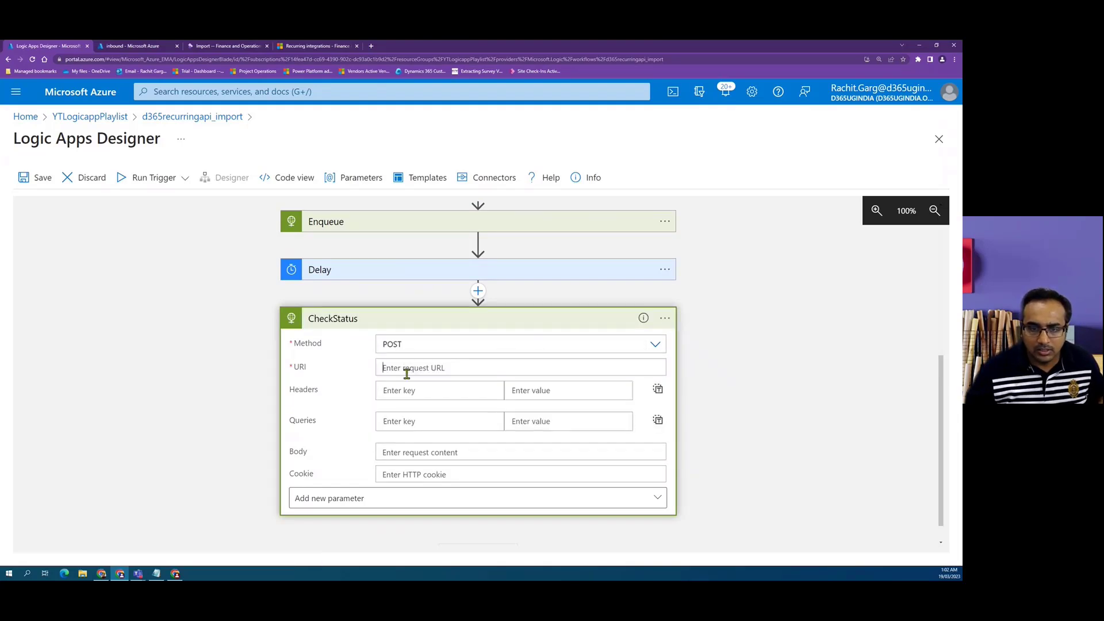
pyautogui.click(740, 442)
pyautogui.hotkey('ctrl', 'v')
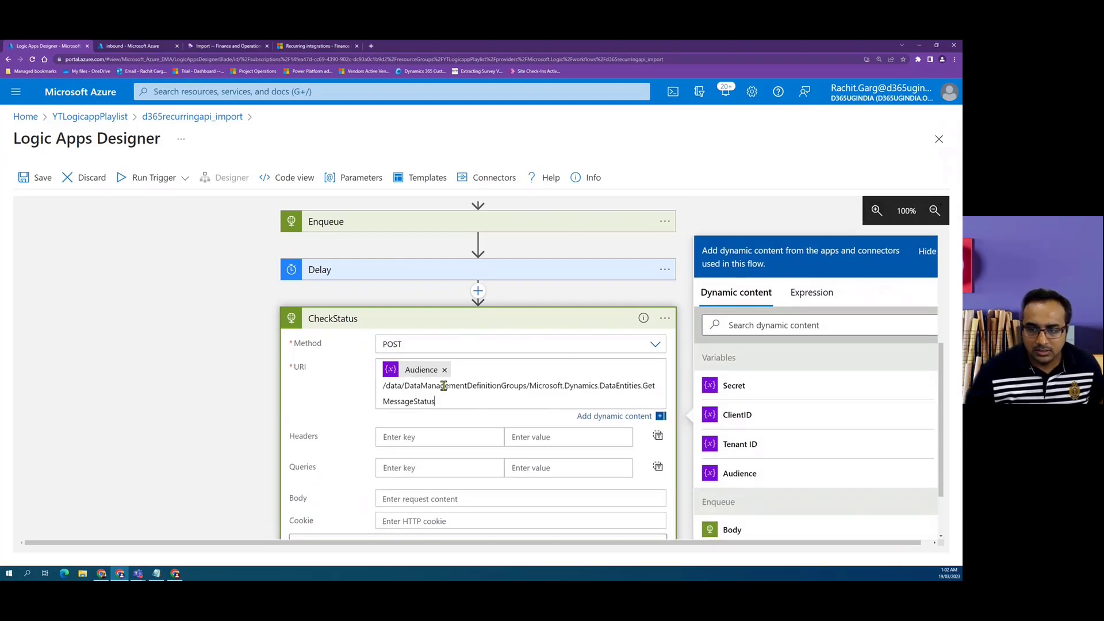
pyautogui.scroll(-2, 449, 385)
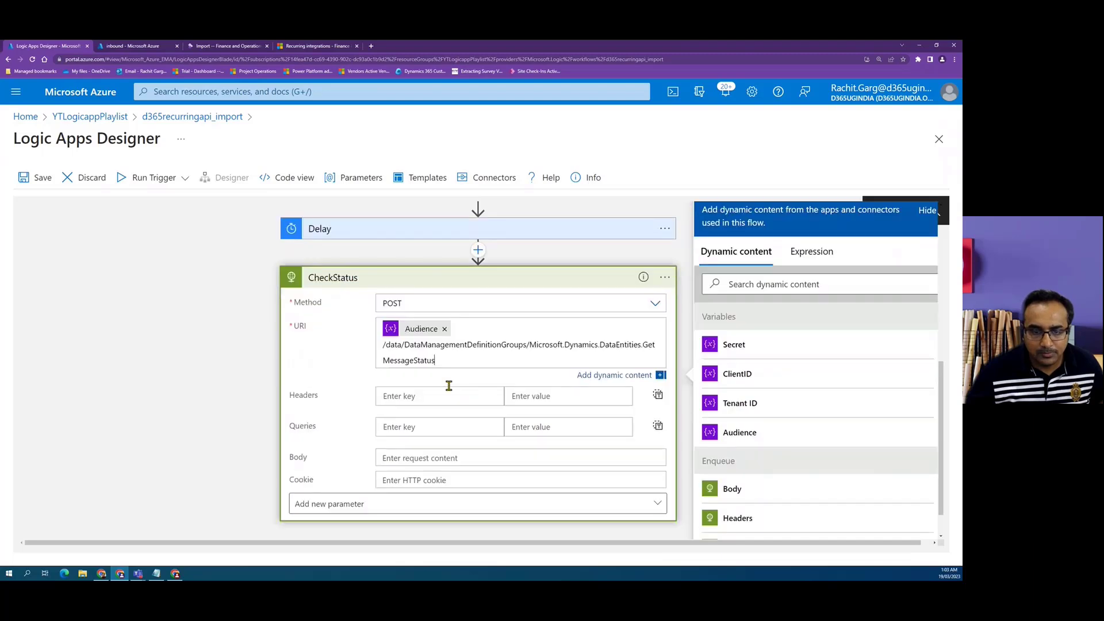
# Paste the docs' example messageId JSON into the CheckStatus body
pyautogui.click(404, 419)
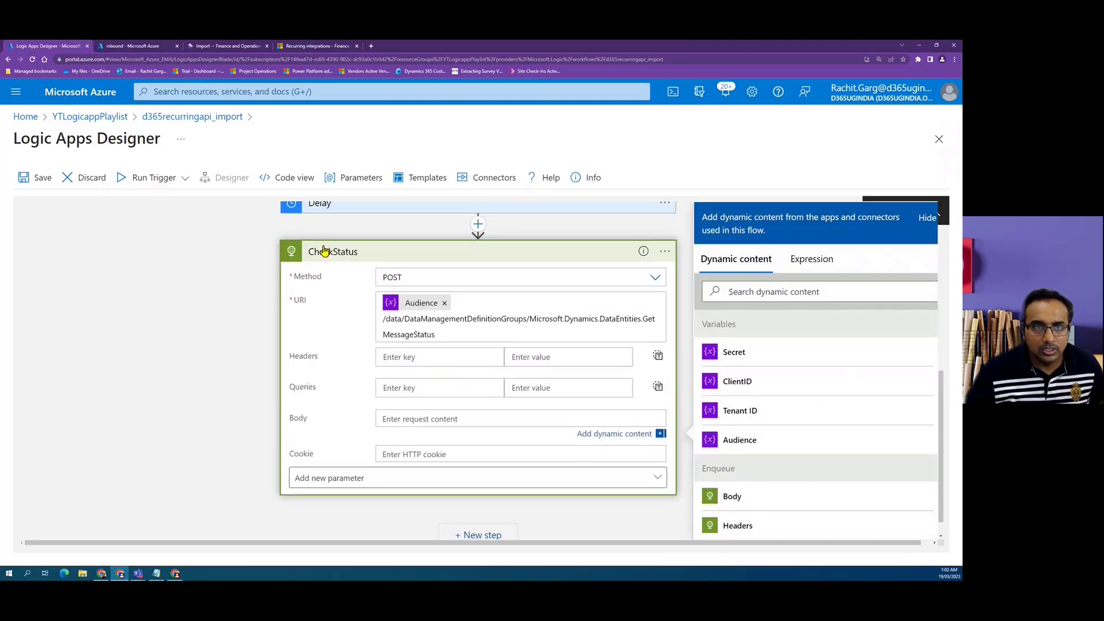
pyautogui.click(318, 48)
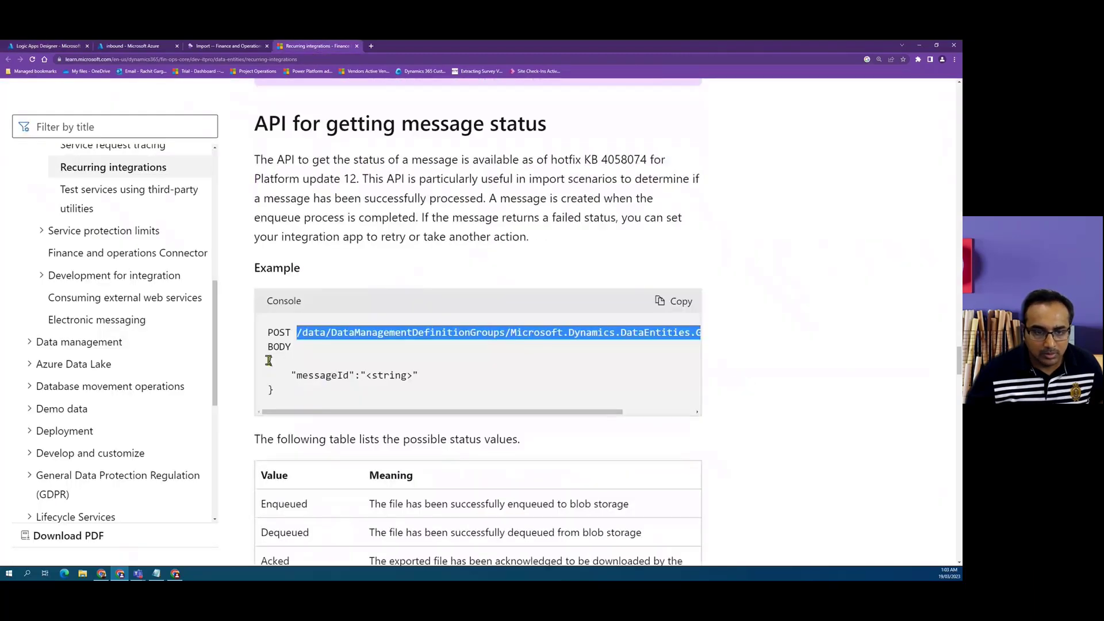
pyautogui.moveTo(269, 361); pyautogui.dragTo(278, 395)
pyautogui.hotkey('ctrl', 'c')
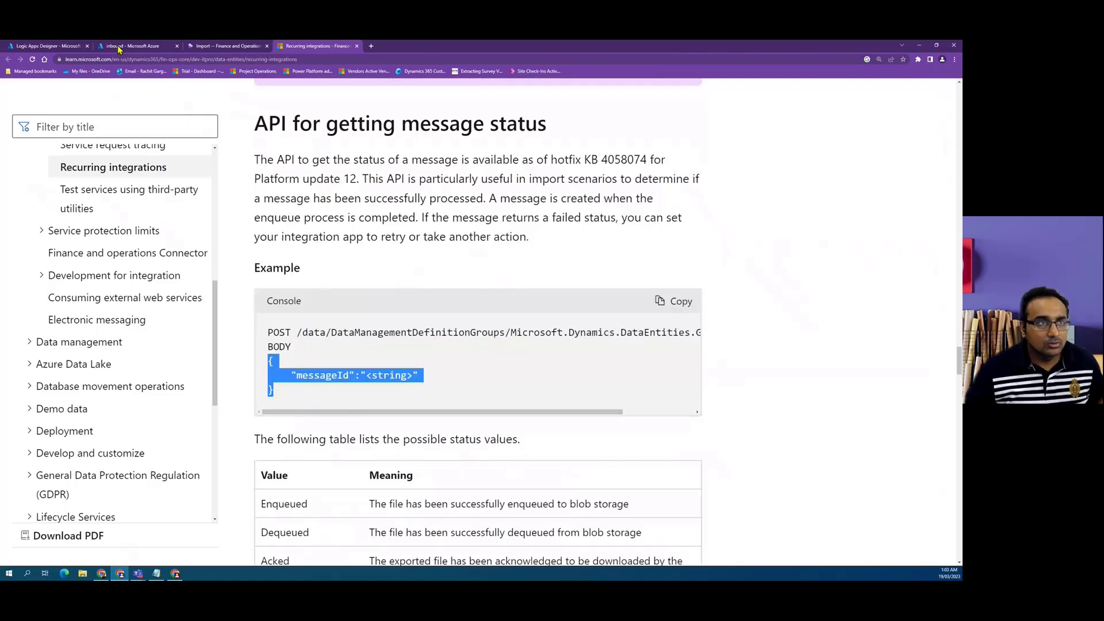
pyautogui.click(38, 47)
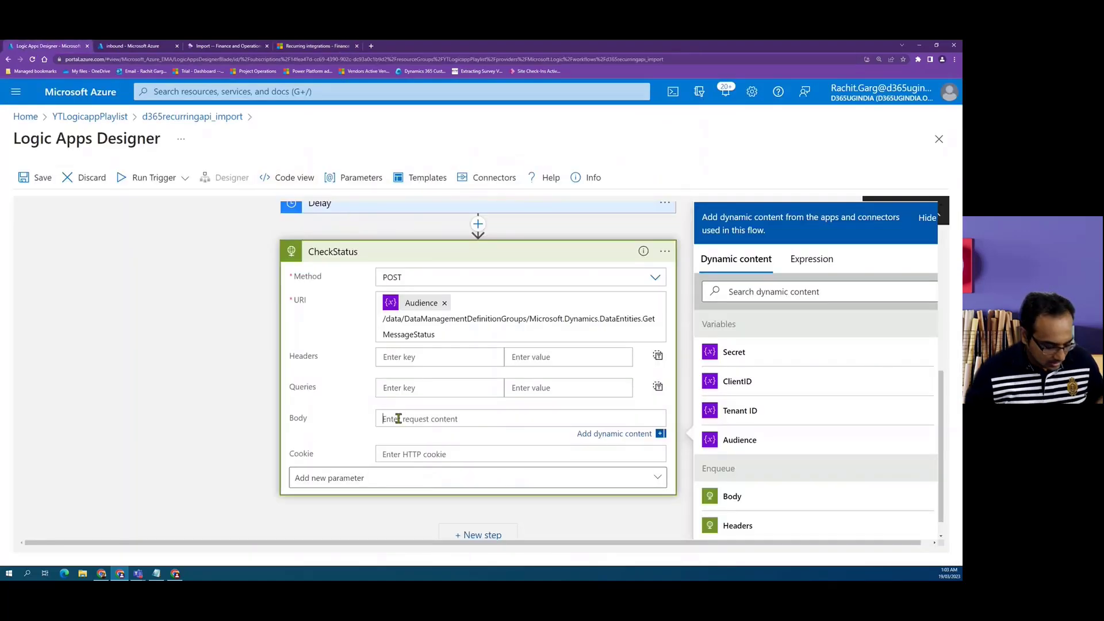
pyautogui.hotkey('ctrl', 'v')
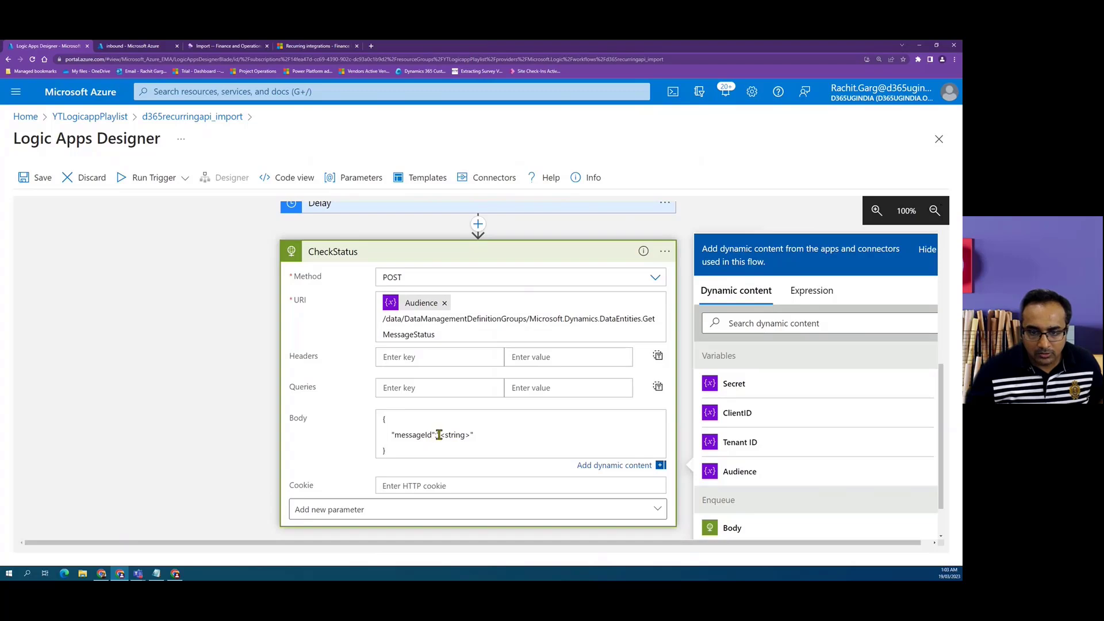
# Replace the <string> placeholder with the Enqueue step's Body output
pyautogui.moveTo(439, 435); pyautogui.dragTo(470, 435)
pyautogui.press('BackSpace')
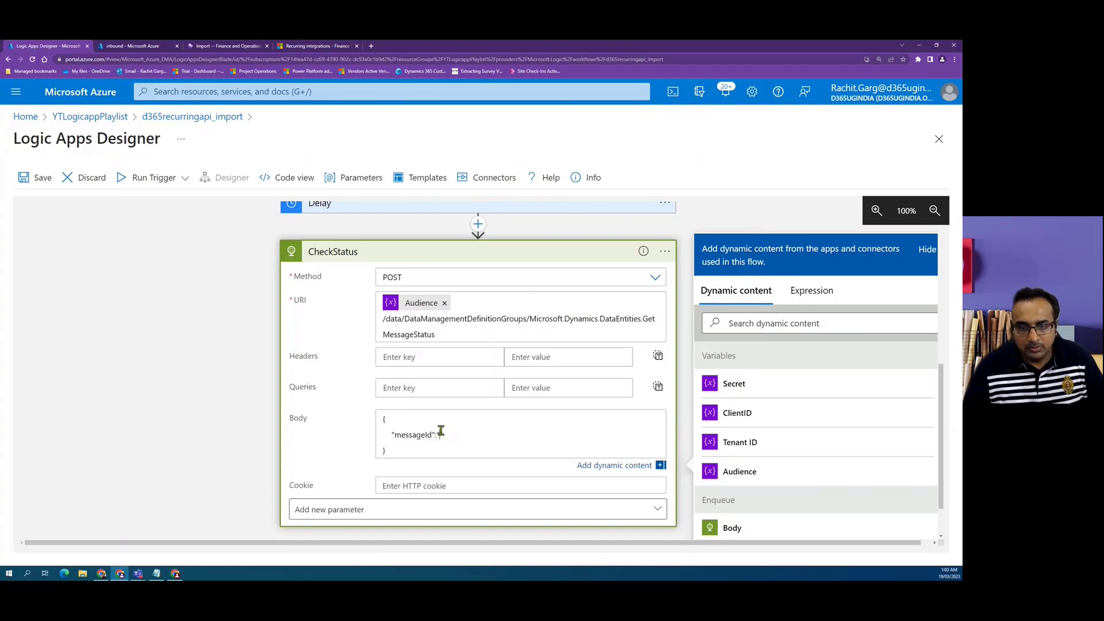
pyautogui.scroll(5, 425, 397)
pyautogui.scroll(-8, 385, 427)
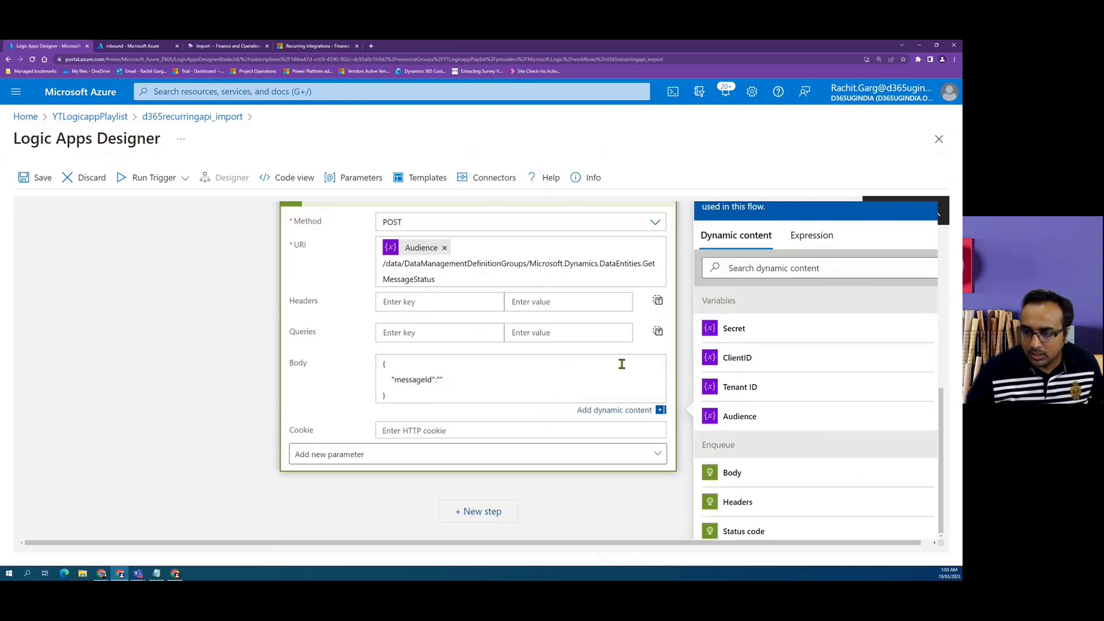
pyautogui.scroll(-1, 766, 460)
pyautogui.click(751, 440)
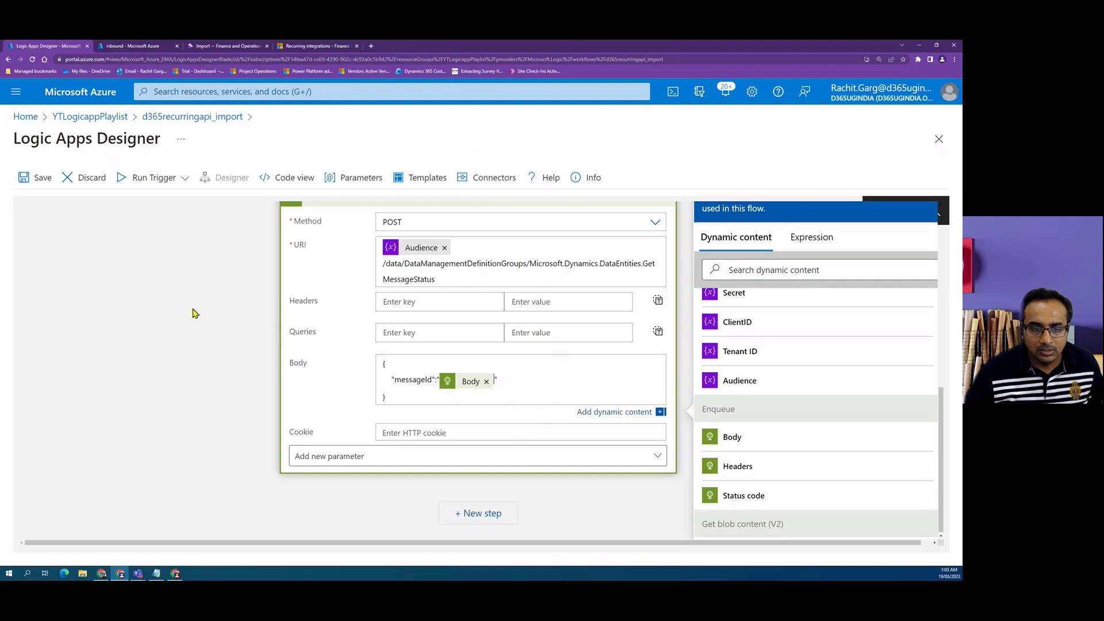
pyautogui.scroll(2, 316, 353)
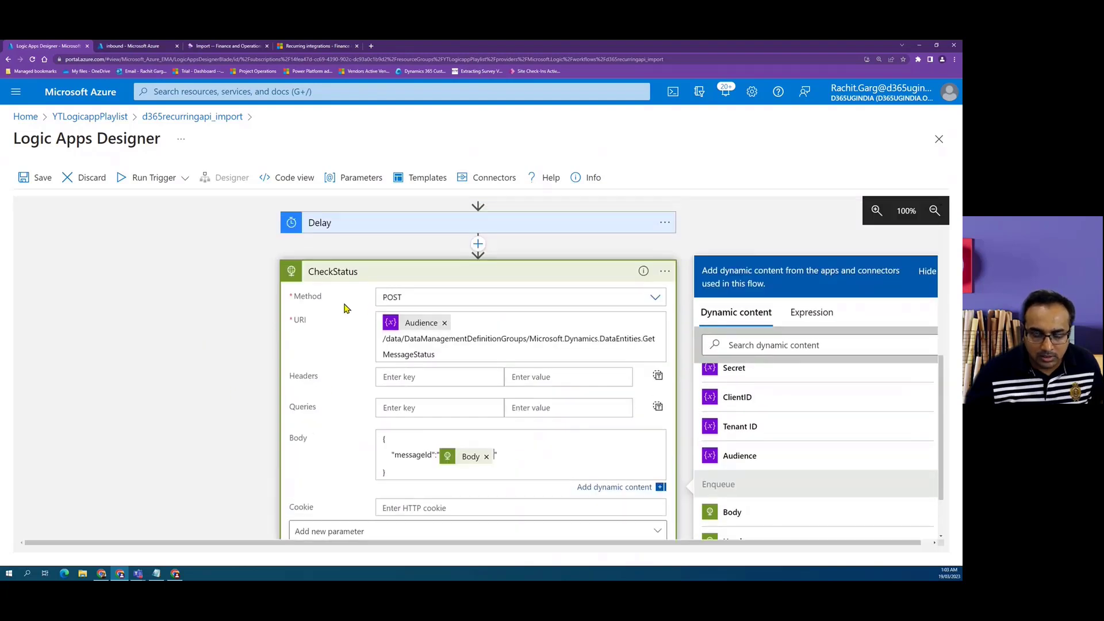
pyautogui.scroll(-2, 362, 368)
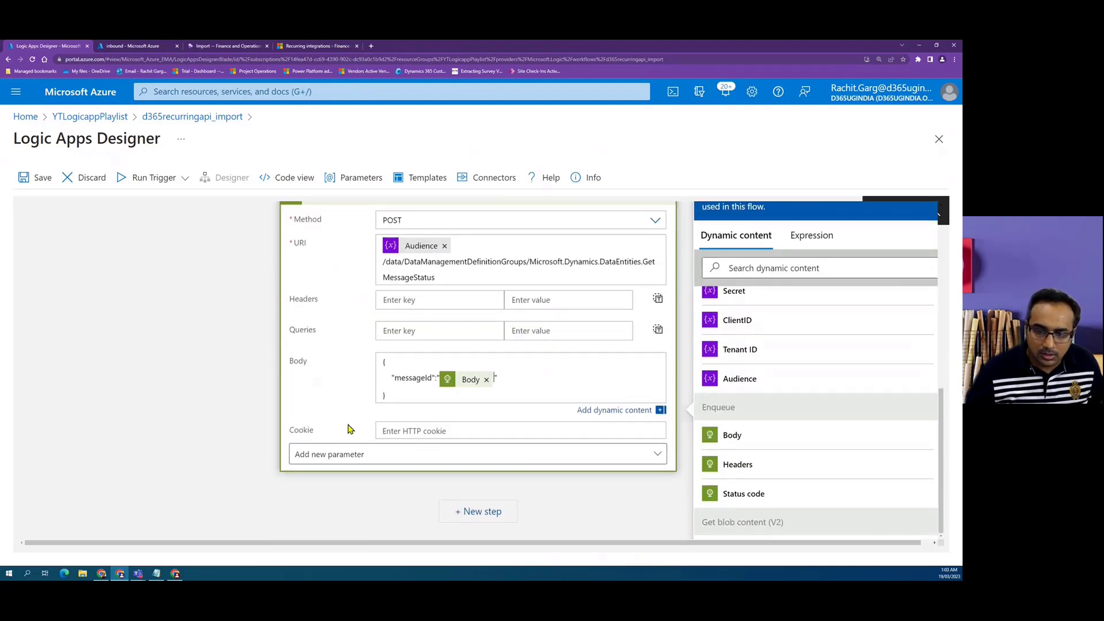
pyautogui.click(661, 461)
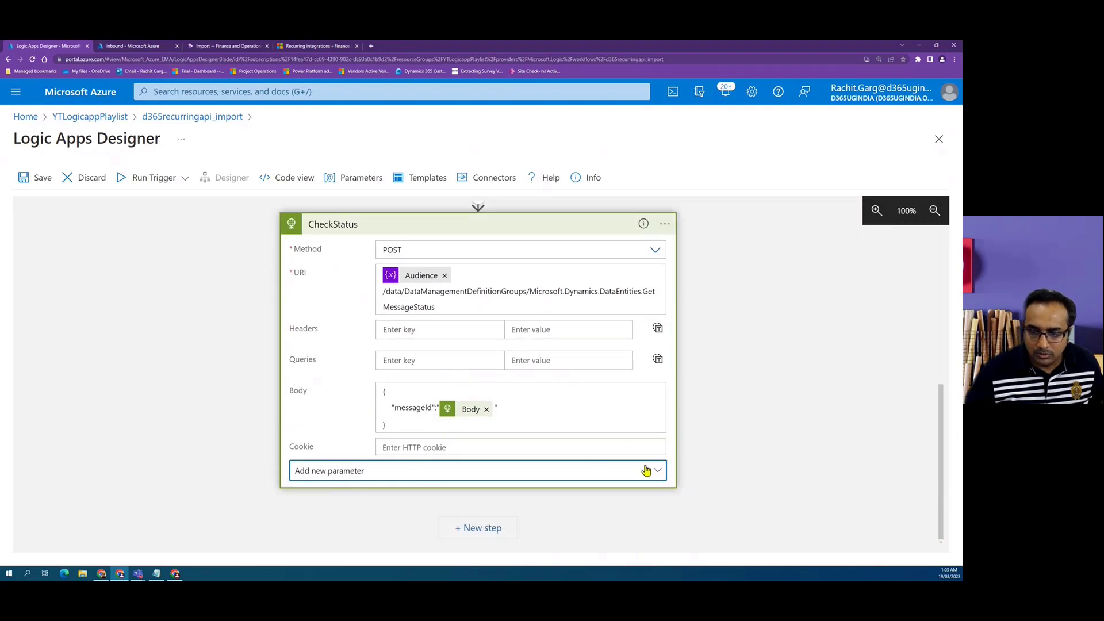
# Add an Authentication parameter to CheckStatus set to Active Directory OAuth
pyautogui.click(650, 470)
pyautogui.click(341, 445)
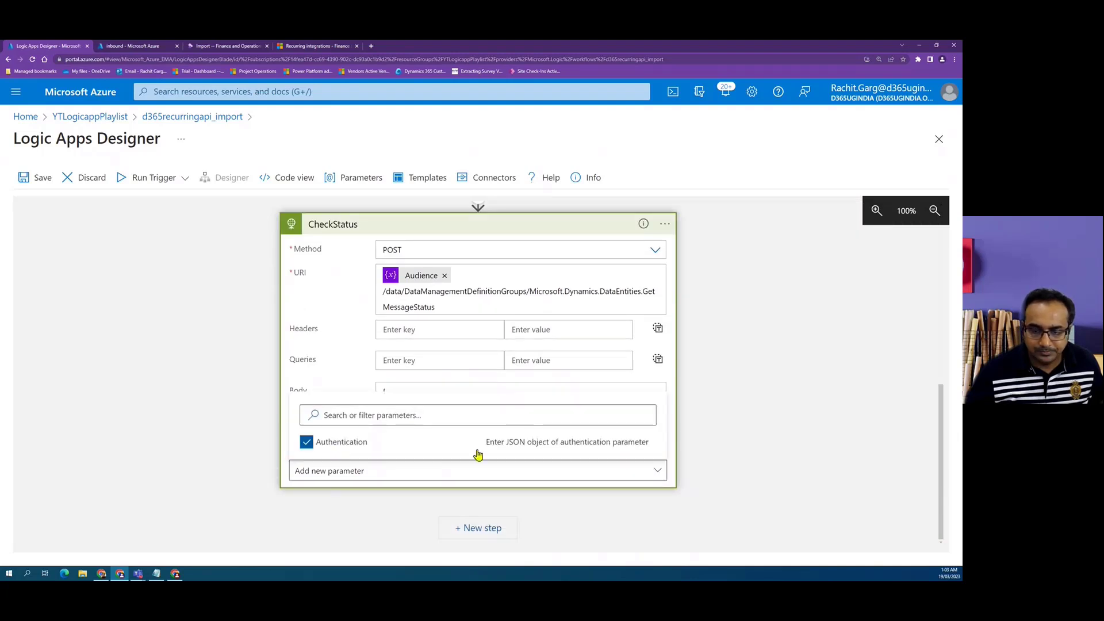
pyautogui.click(716, 412)
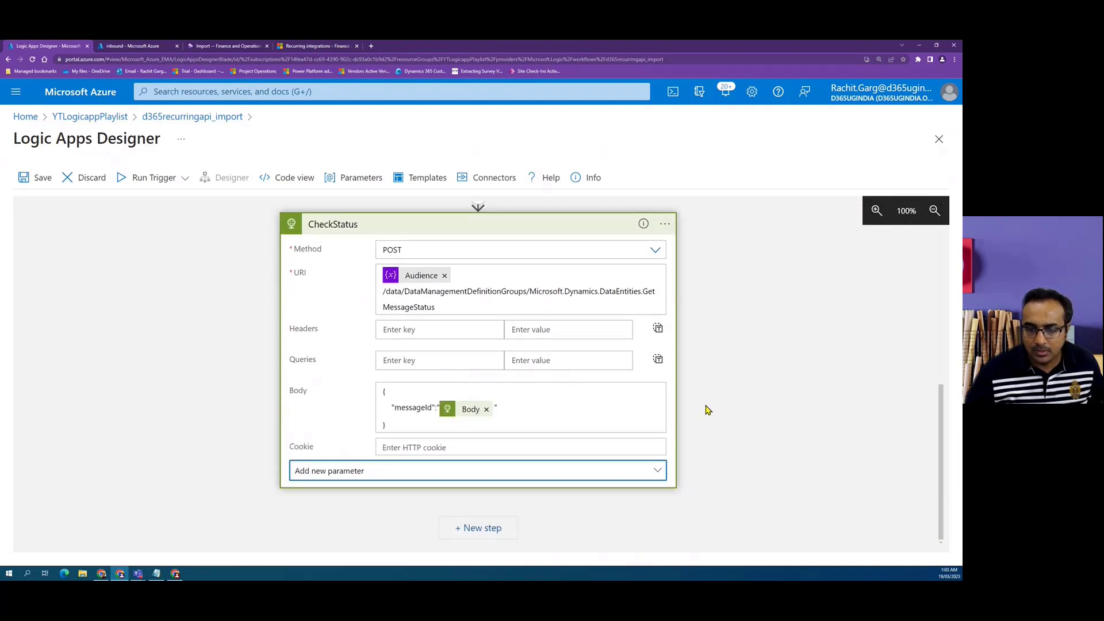
pyautogui.click(636, 460)
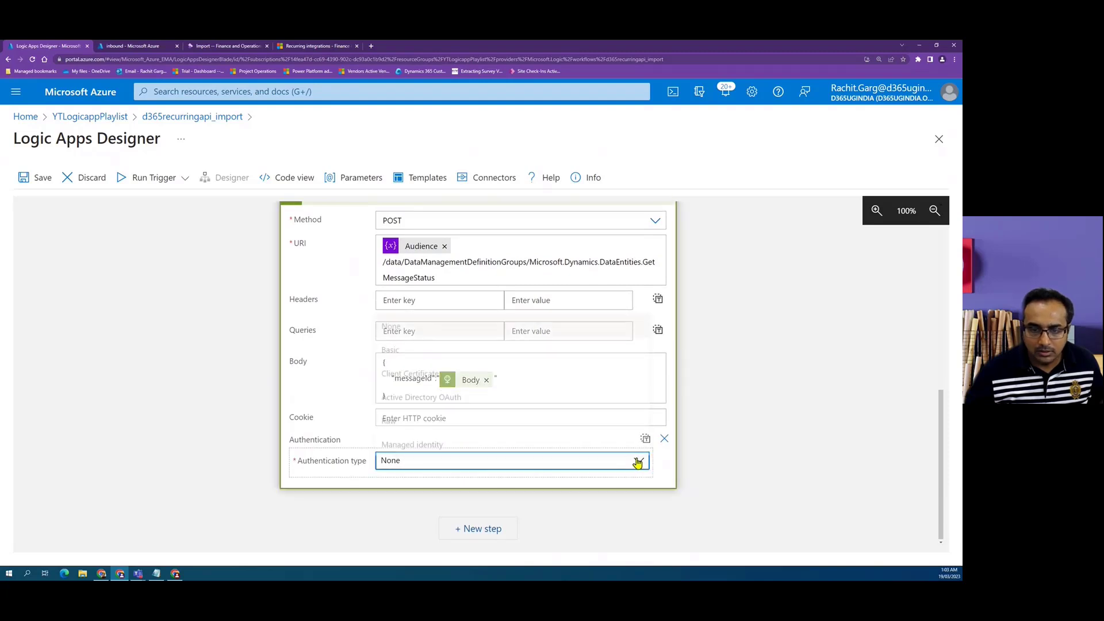
pyautogui.click(423, 392)
# Fill Tenant, Audience, Client ID and Secret with the Tenant ID, Audience, ClientID and Secret variables
pyautogui.scroll(-2, 733, 417)
pyautogui.click(584, 379)
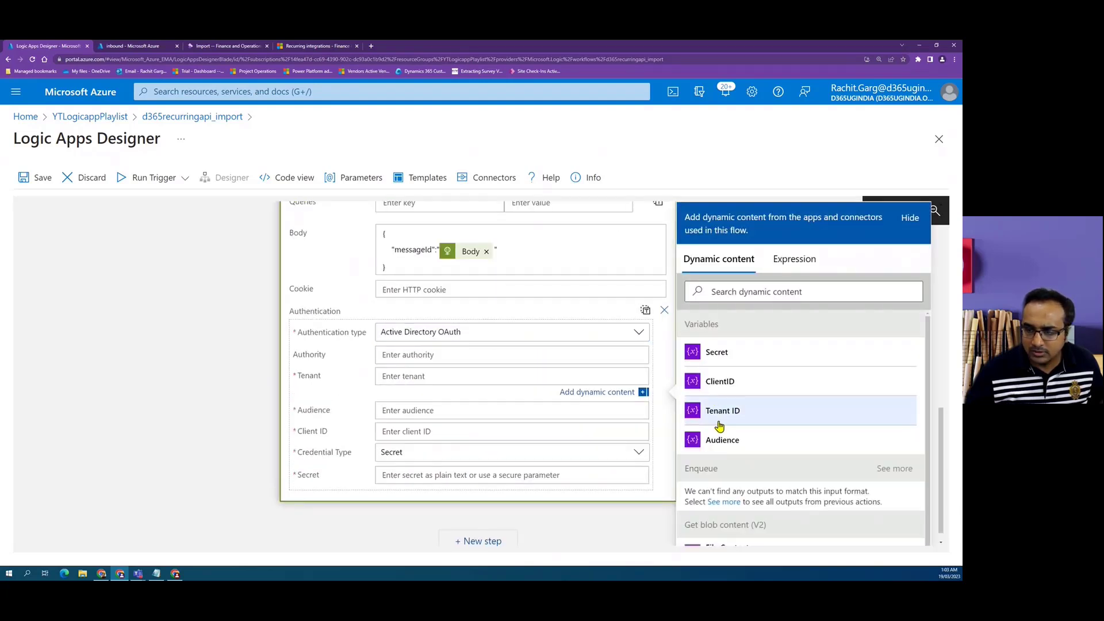
pyautogui.click(723, 411)
pyautogui.click(398, 418)
pyautogui.click(722, 440)
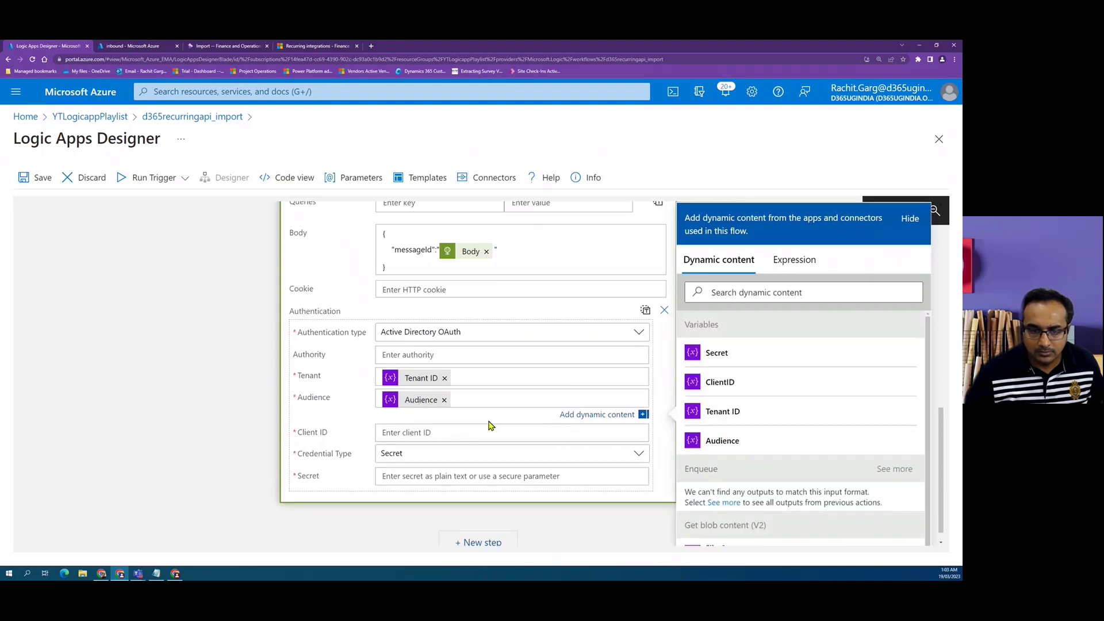
pyautogui.click(413, 440)
pyautogui.click(416, 419)
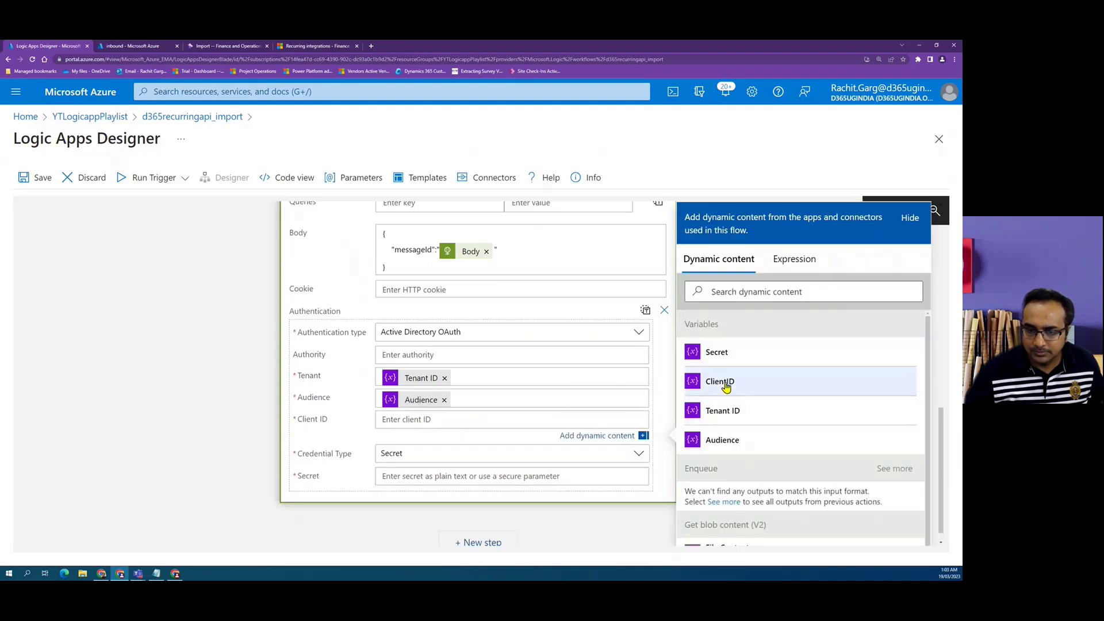
pyautogui.click(720, 381)
pyautogui.click(409, 476)
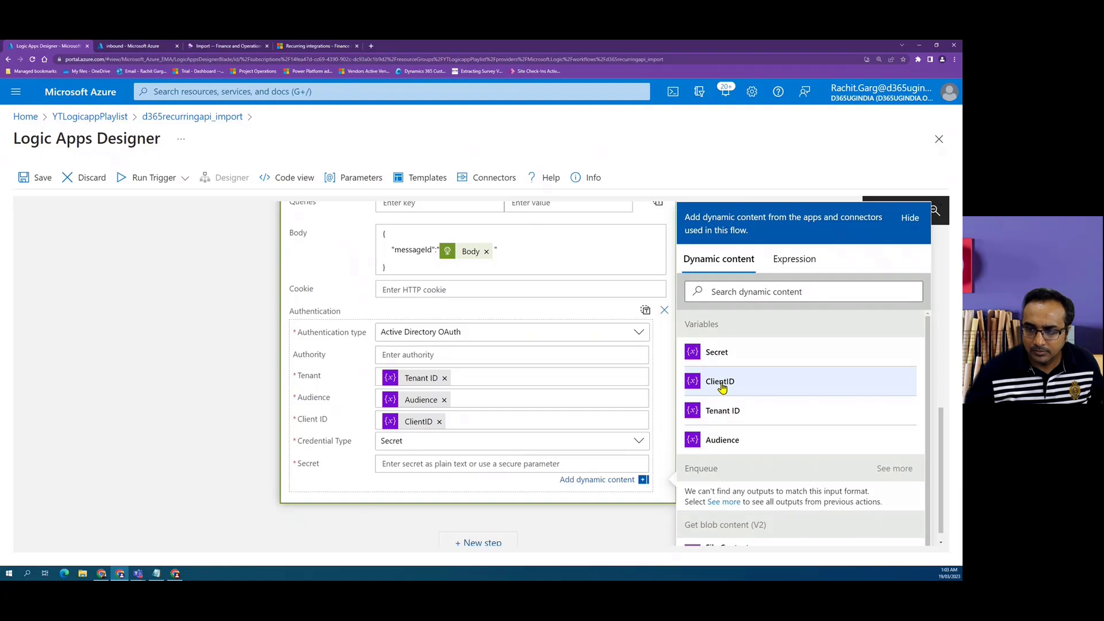
pyautogui.click(716, 352)
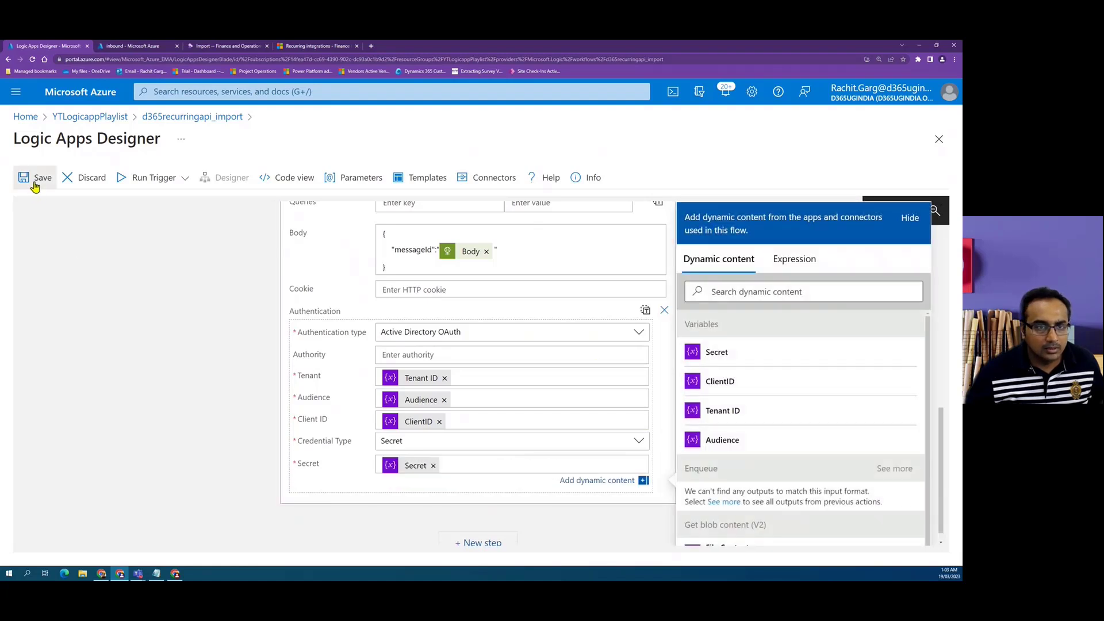
# Save the logic app and collapse the CheckStatus step
pyautogui.click(36, 177)
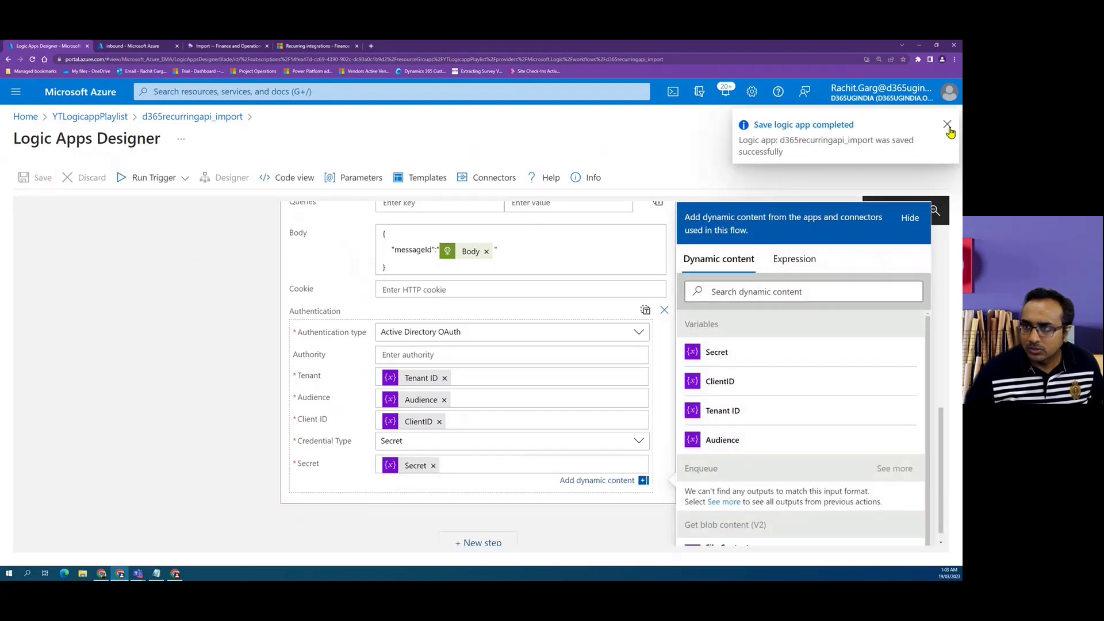
pyautogui.click(947, 125)
pyautogui.scroll(3, 219, 378)
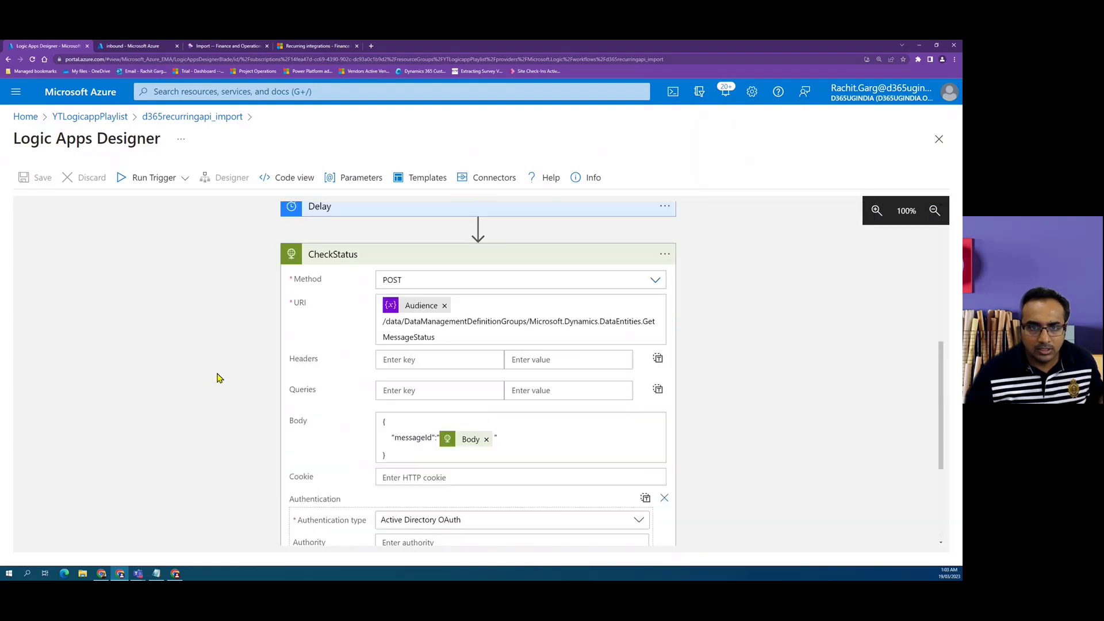
pyautogui.click(539, 260)
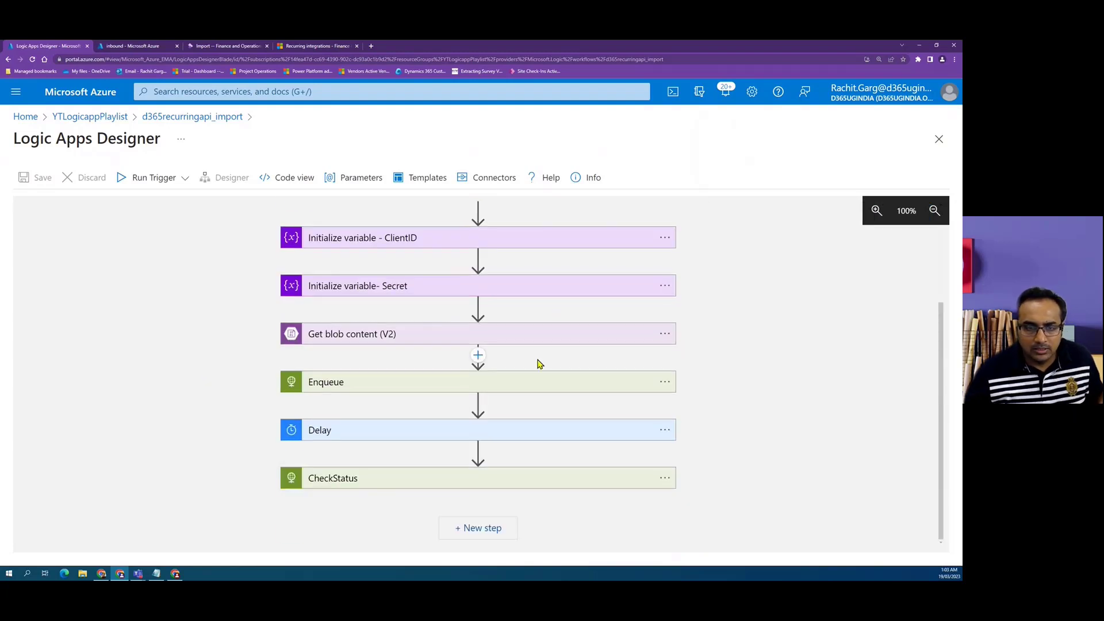
pyautogui.scroll(2, 518, 345)
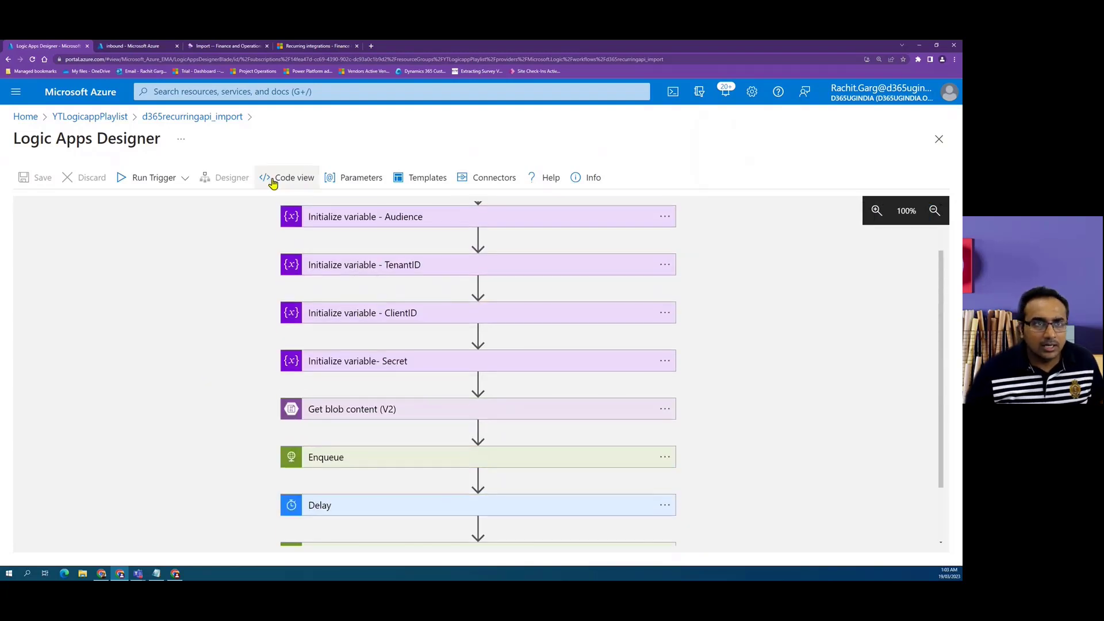
# Open the Customer groups recurring job's message list: three Processed, one Pre-processing failed
pyautogui.click(219, 47)
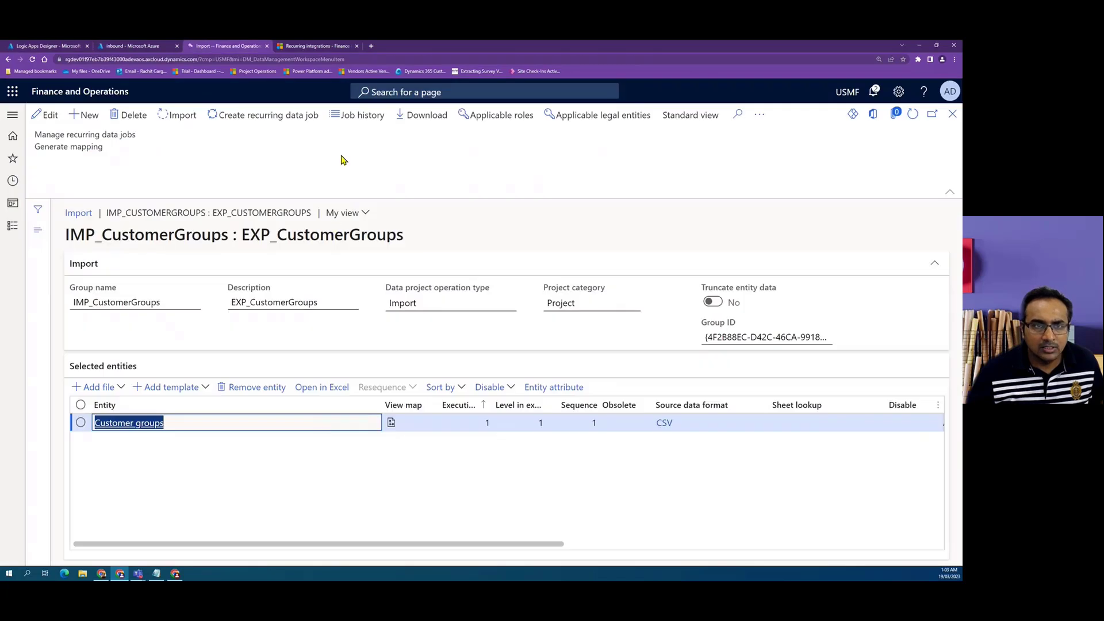
pyautogui.click(123, 137)
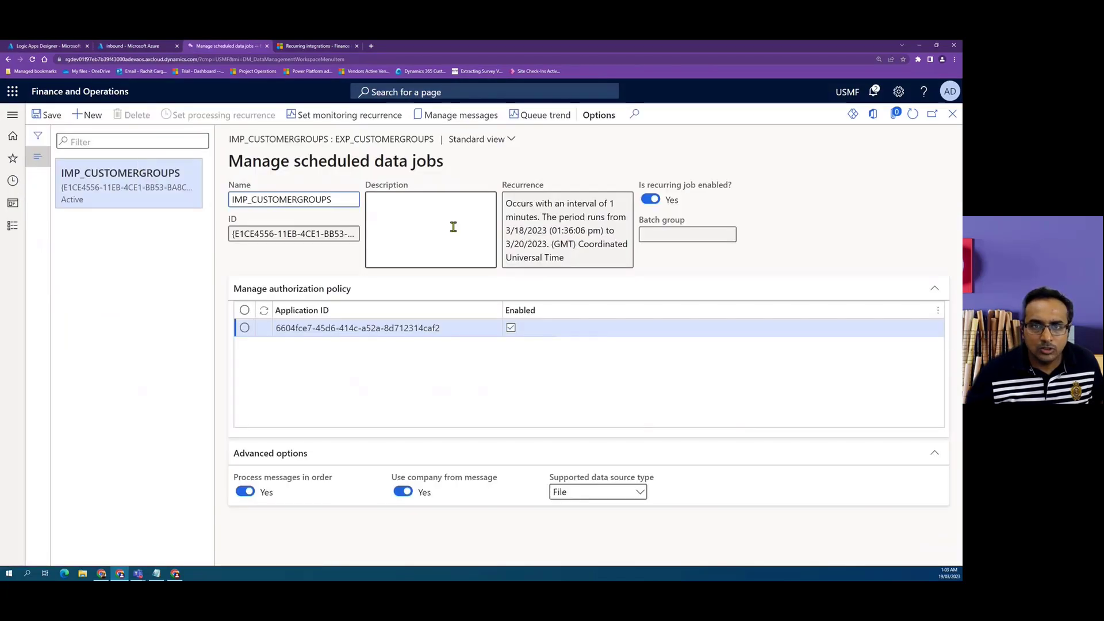
pyautogui.click(462, 116)
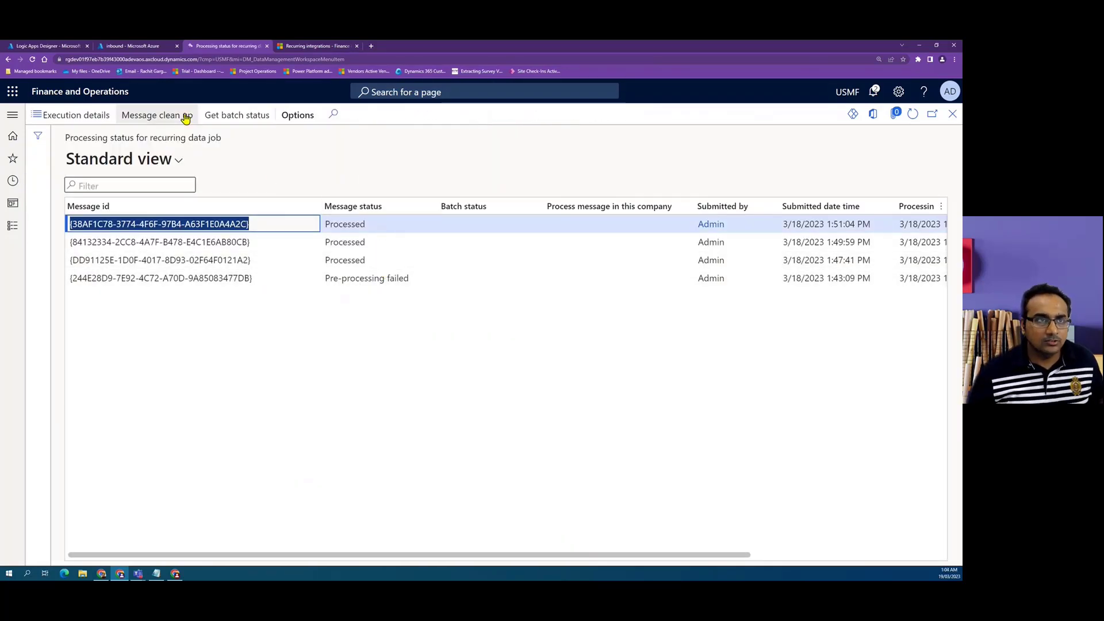
# Run the d365recurringapi_import trigger, then return to the Finance and Operations status page
pyautogui.click(56, 50)
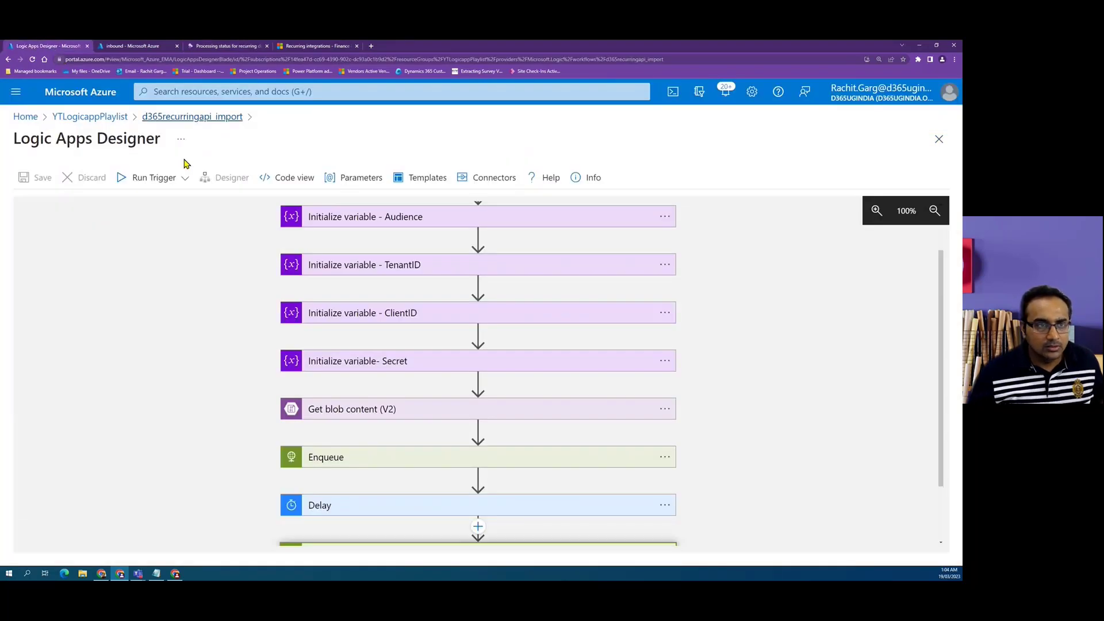
pyautogui.click(131, 201)
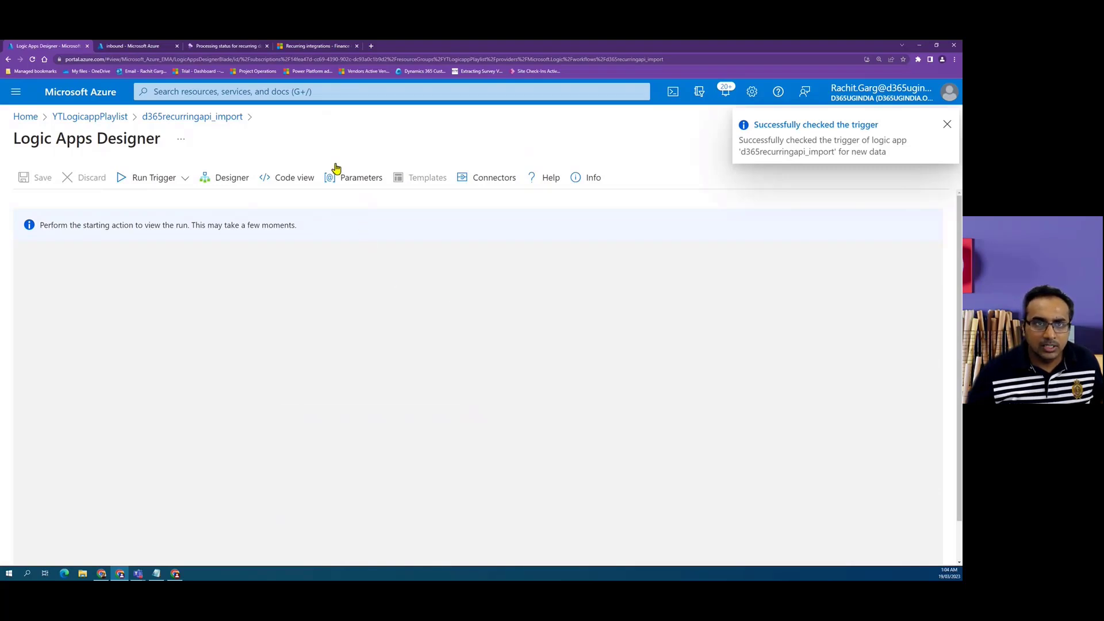
pyautogui.click(235, 46)
# Refresh the status list repeatedly; the new 3/18/2023 2:04:08 PM message shows Queued
pyautogui.click(914, 115)
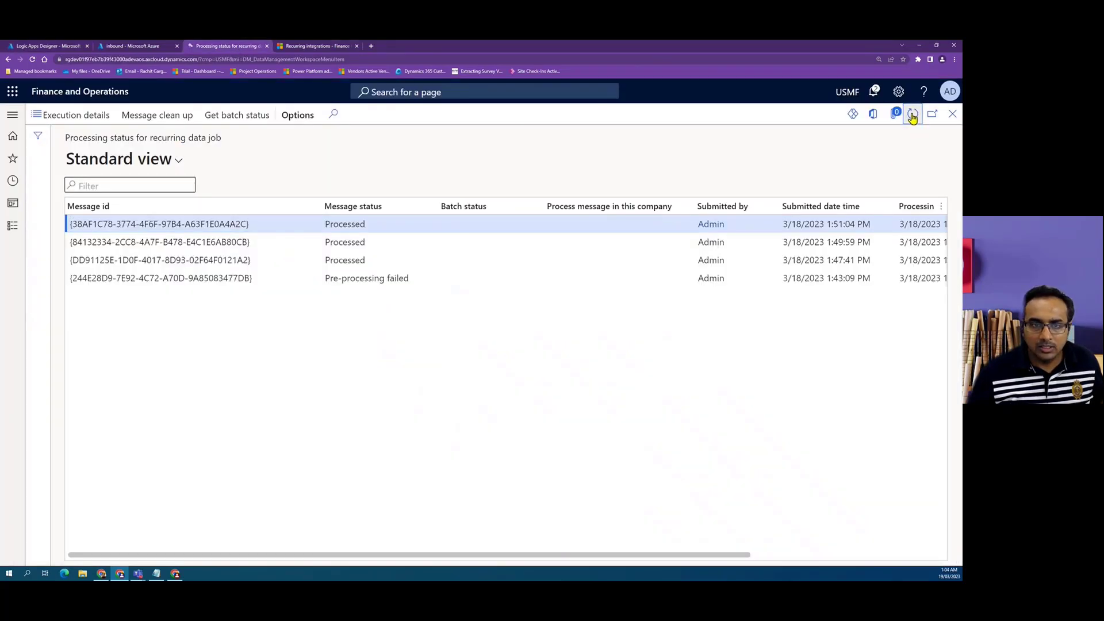
pyautogui.click(404, 228)
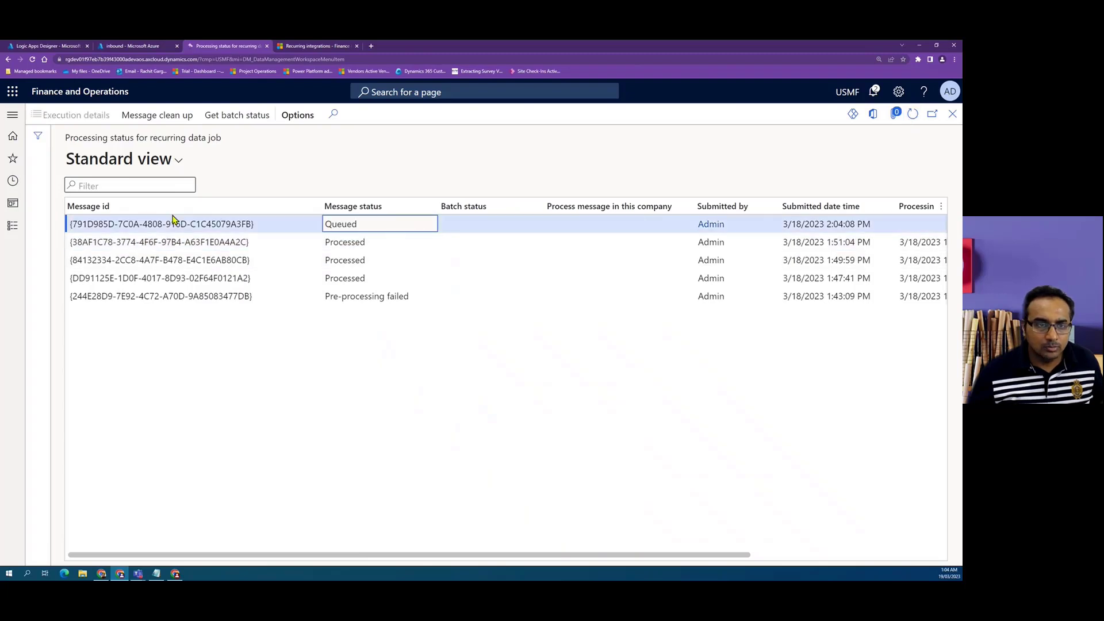
pyautogui.moveTo(379, 229); pyautogui.dragTo(314, 224)
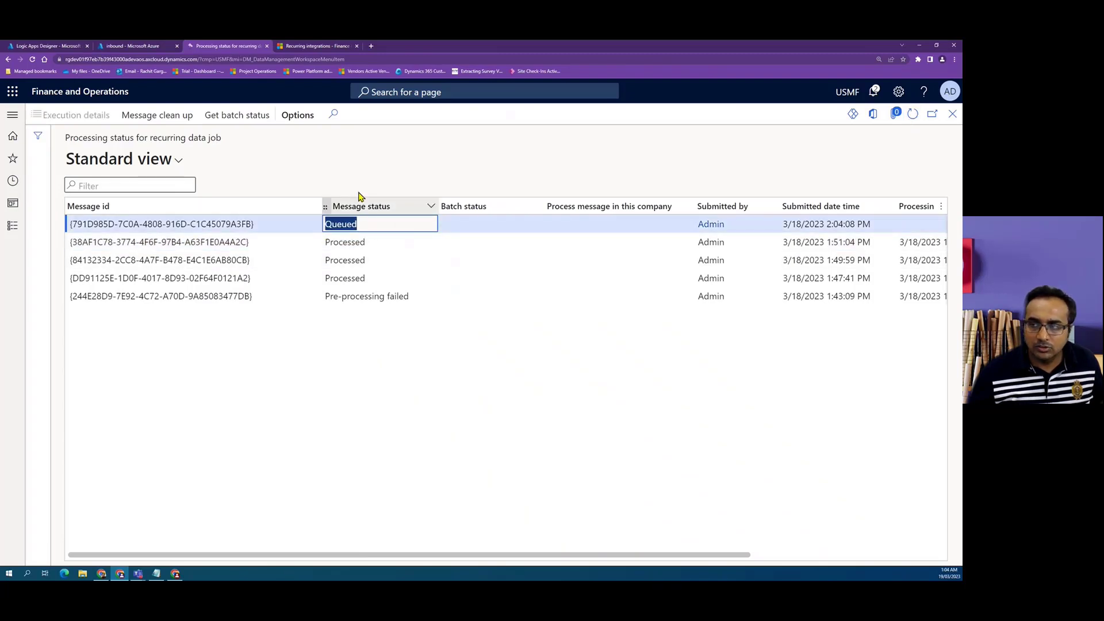
pyautogui.click(912, 115)
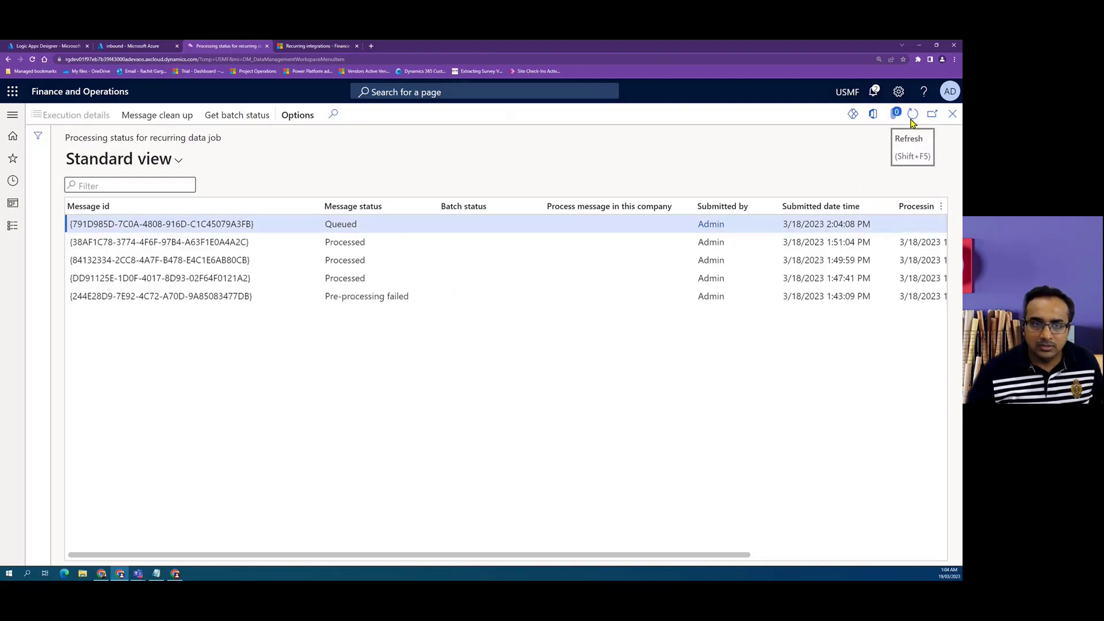
pyautogui.click(912, 115)
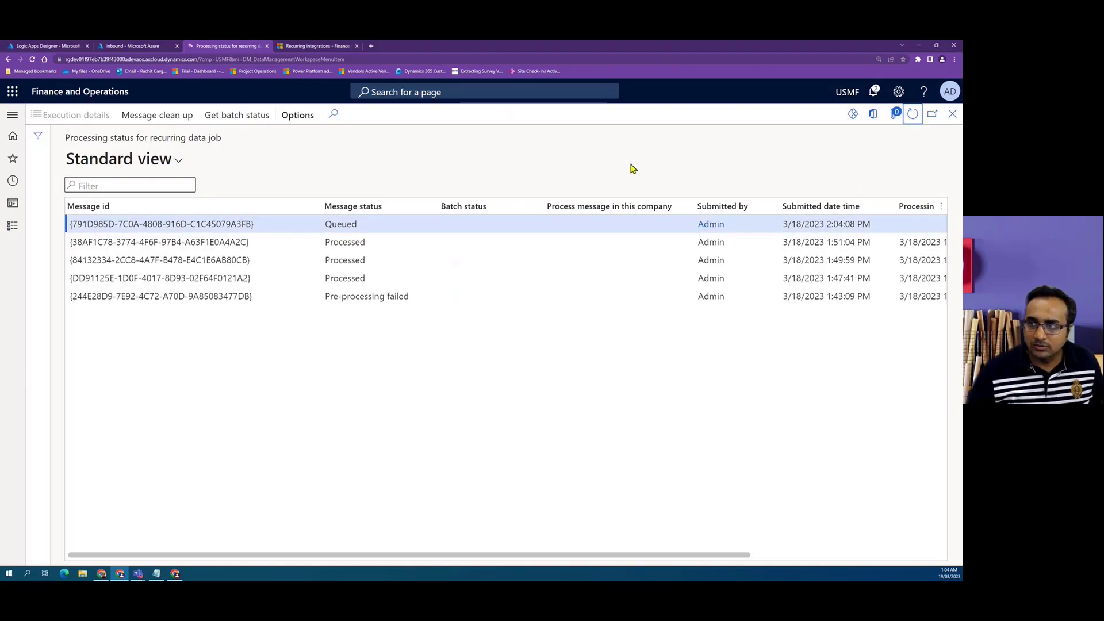
pyautogui.click(912, 114)
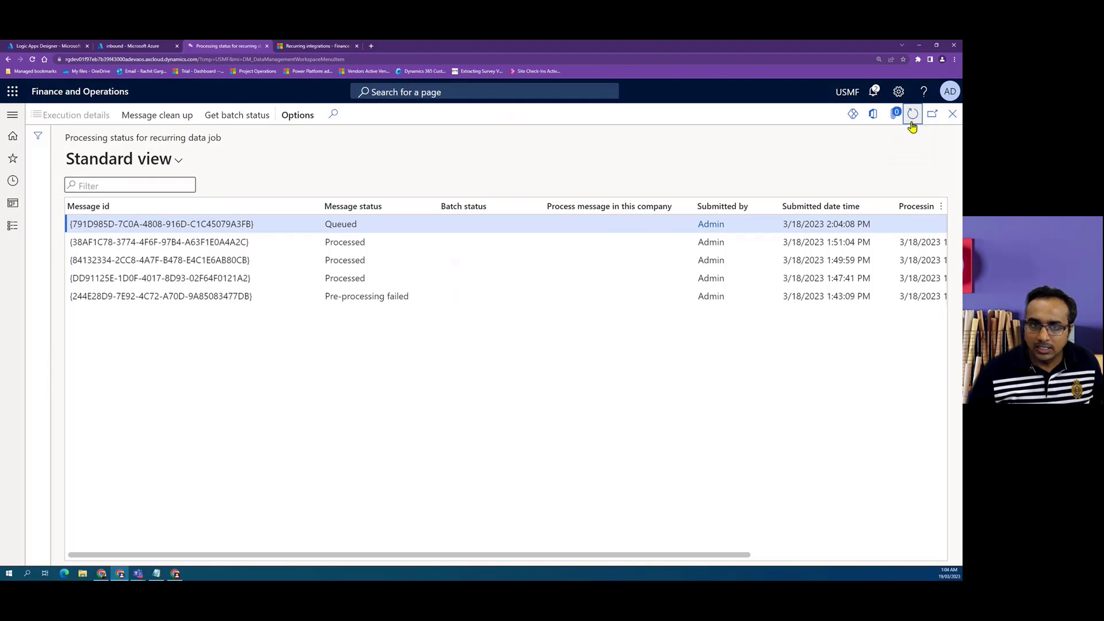
pyautogui.click(912, 123)
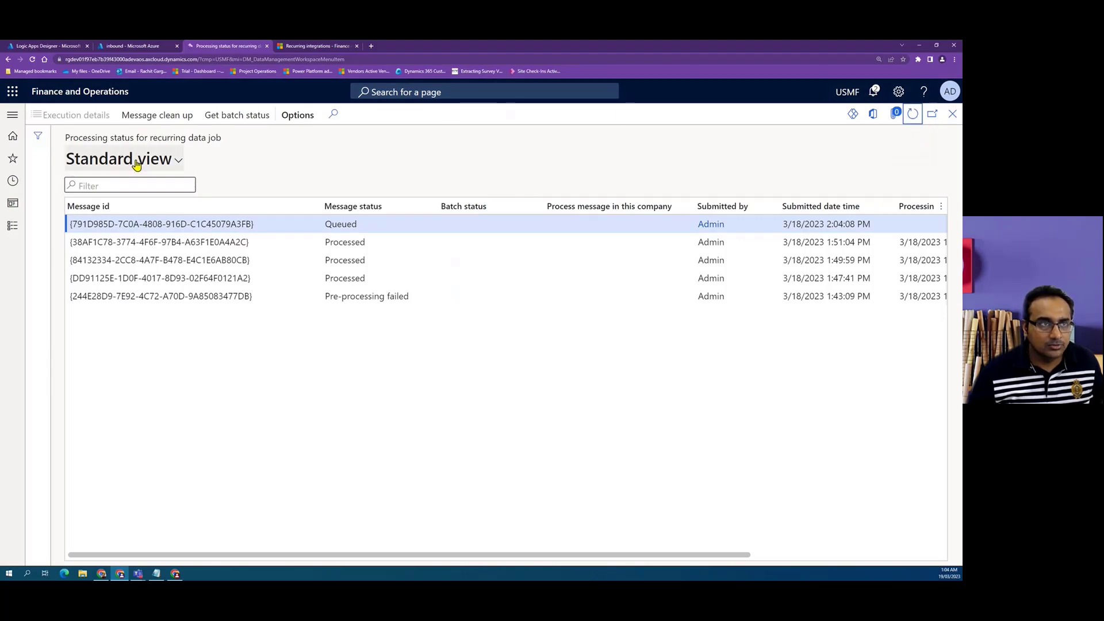
# Expand the Enqueue step in the run view and select its returned message id
pyautogui.click(48, 46)
pyautogui.scroll(-1, 559, 439)
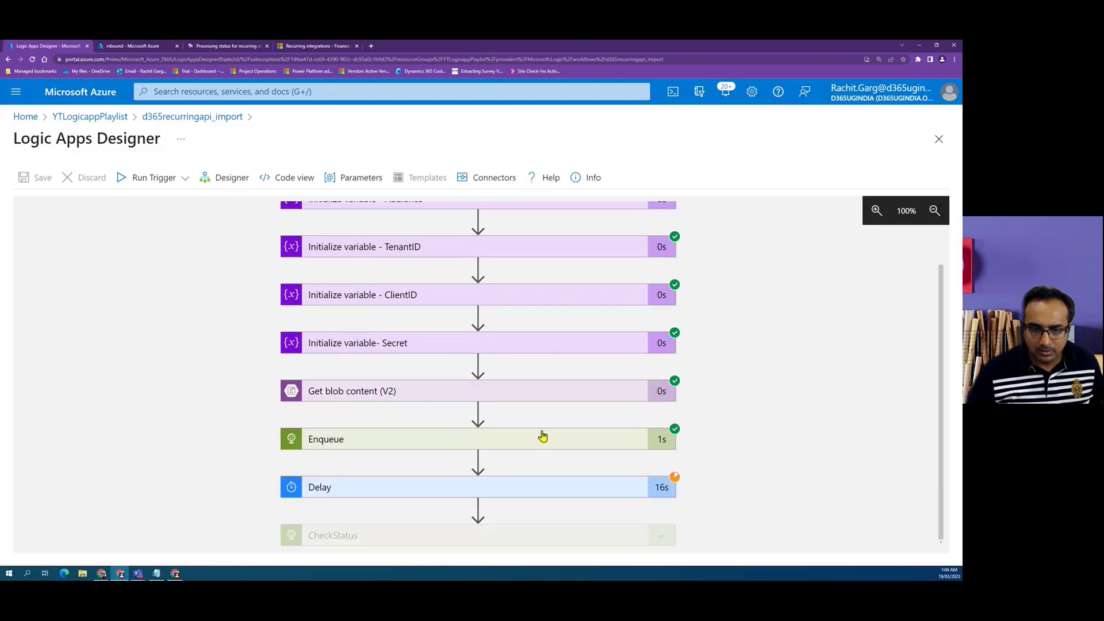
pyautogui.click(540, 435)
pyautogui.scroll(-1, 541, 420)
pyautogui.scroll(-2, 437, 333)
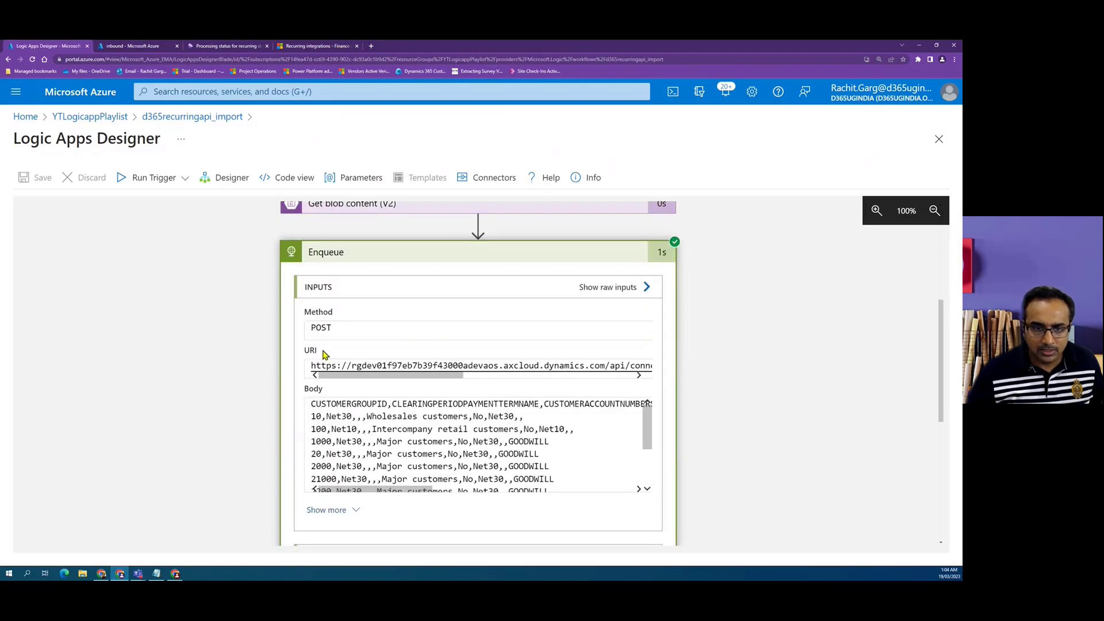
pyautogui.hscroll(5, 316, 369)
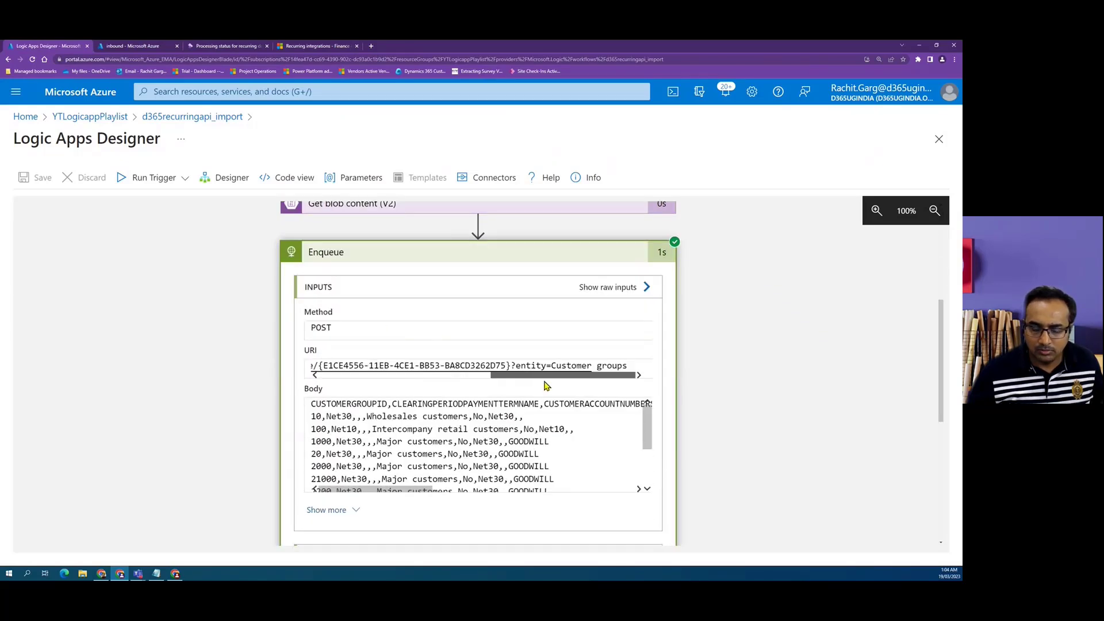
pyautogui.scroll(-5, 366, 426)
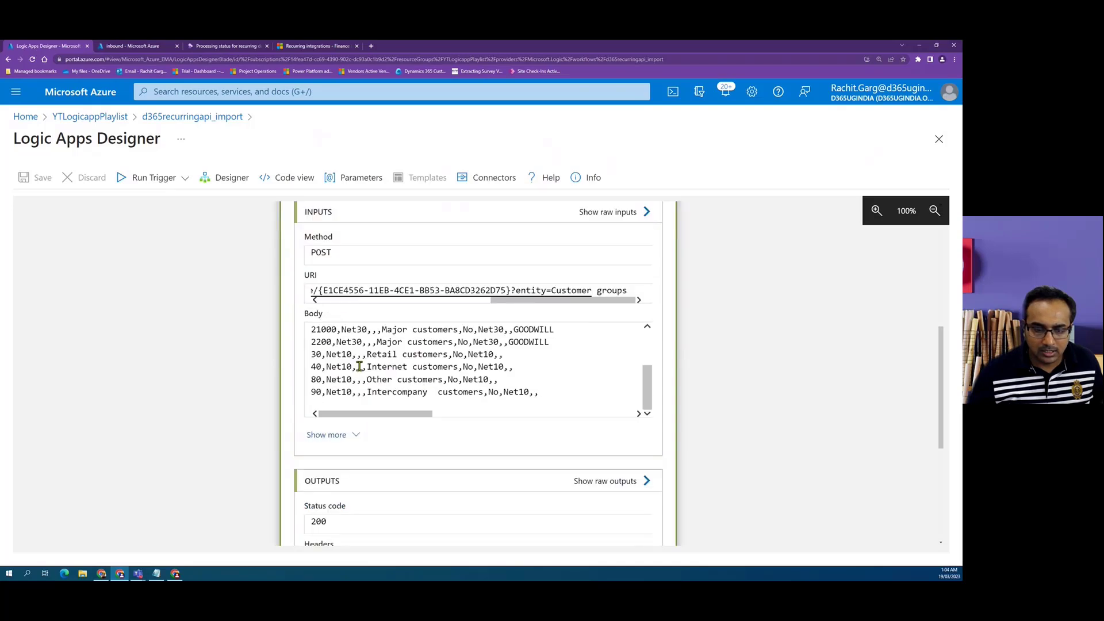
pyautogui.scroll(-3, 359, 366)
pyautogui.scroll(-5, 402, 431)
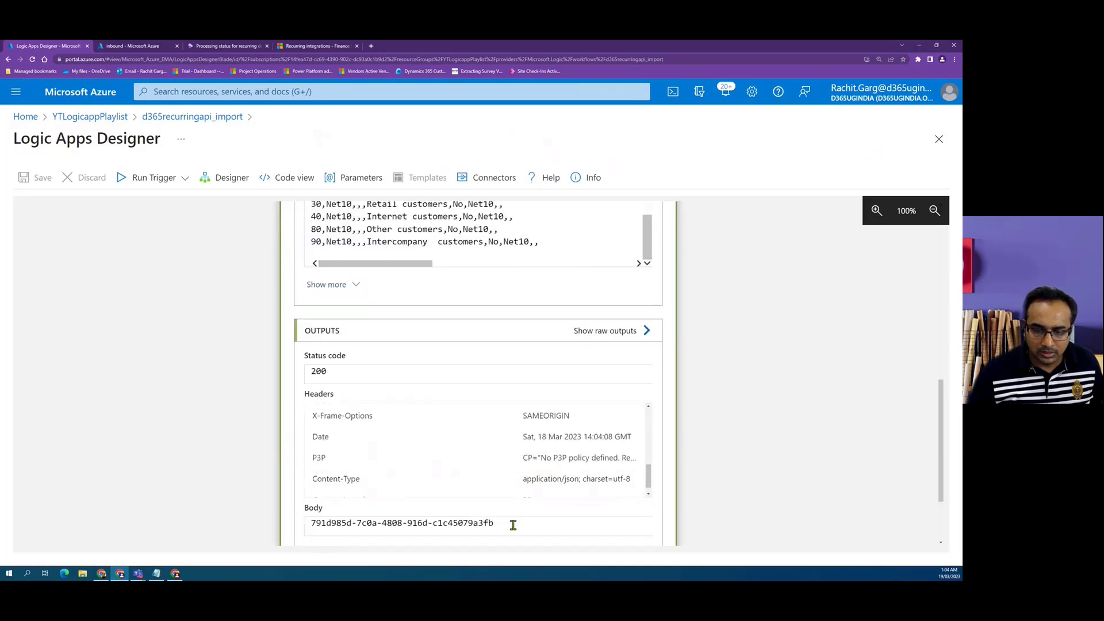
pyautogui.moveTo(513, 525); pyautogui.dragTo(310, 523)
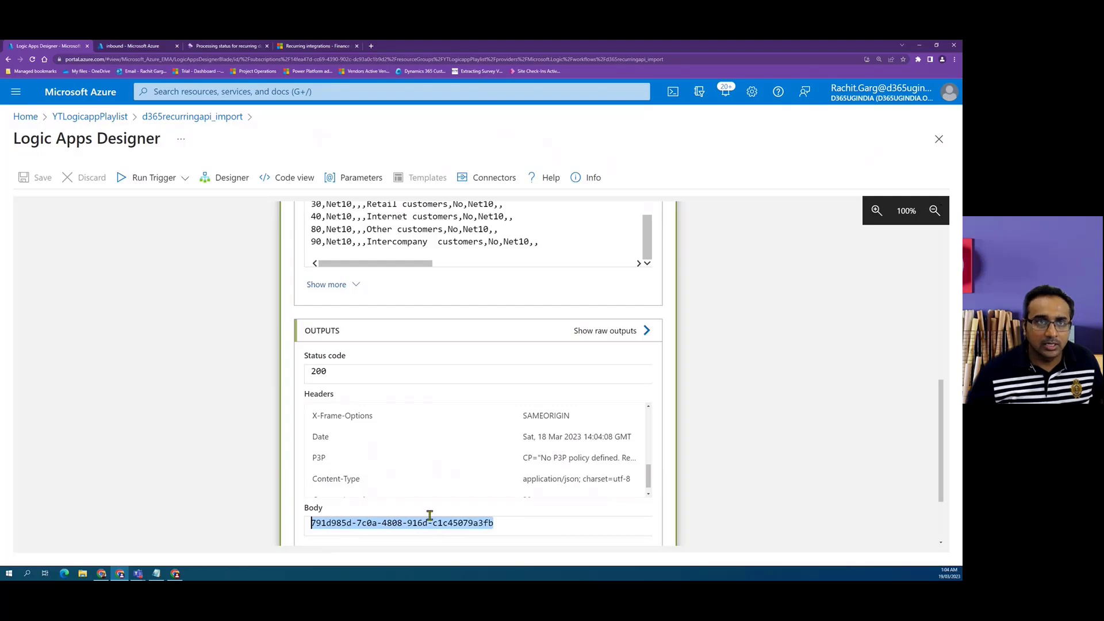
# Compare it with the top message id in Finance and Operations and refresh
pyautogui.click(224, 50)
pyautogui.moveTo(253, 223); pyautogui.dragTo(68, 224)
pyautogui.click(912, 115)
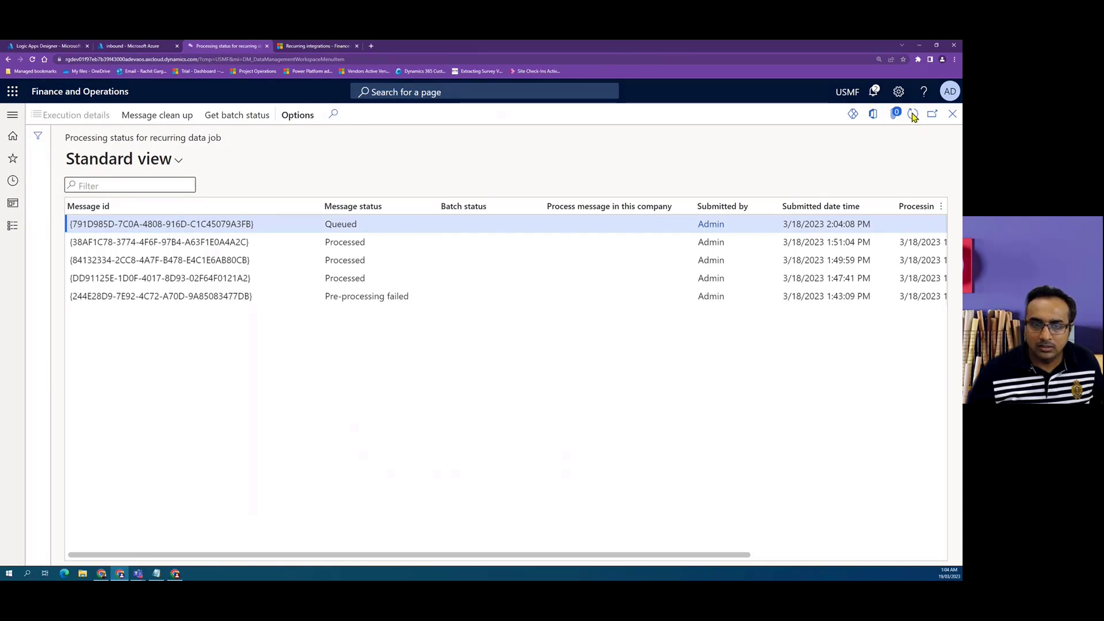
# Recheck the message status twice, then glance back at the Logic App run view
pyautogui.click(912, 114)
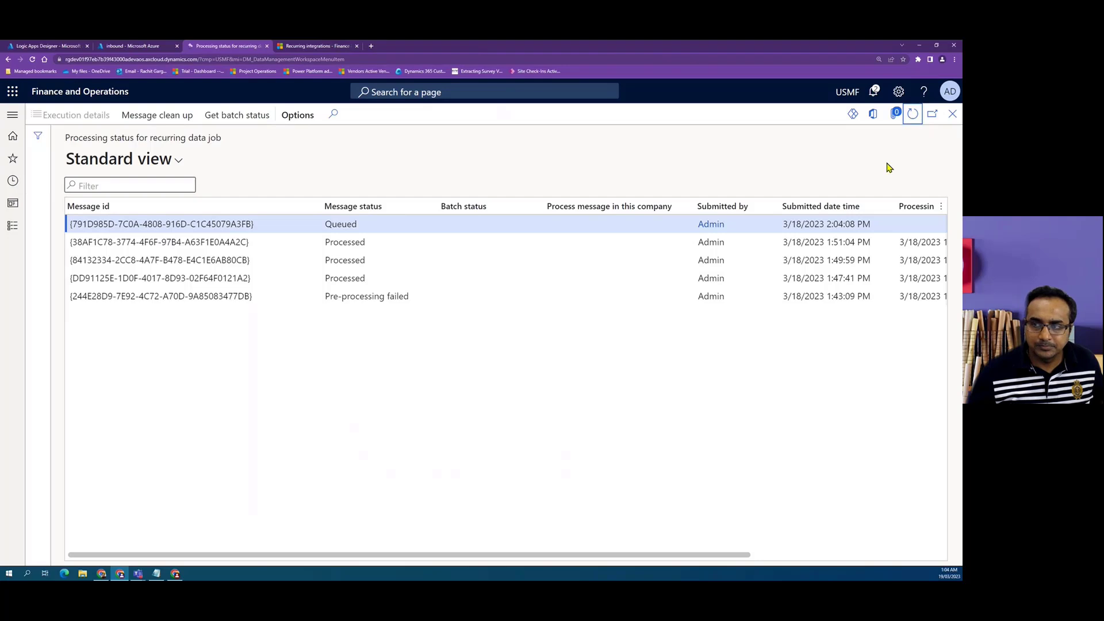
pyautogui.click(912, 115)
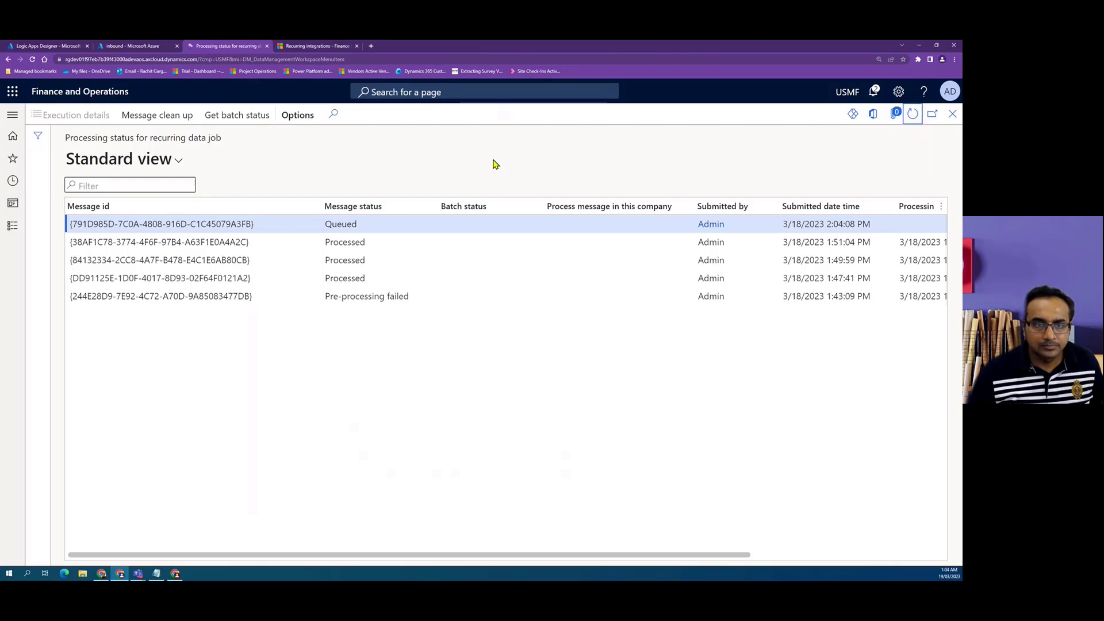
pyautogui.click(49, 46)
pyautogui.scroll(-3, 604, 412)
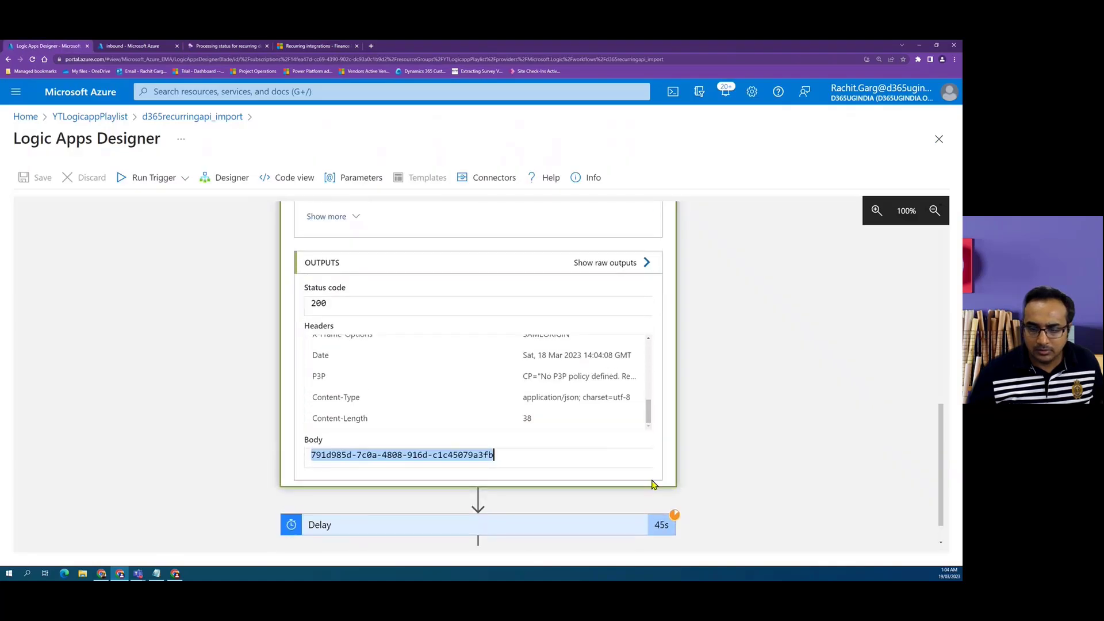
pyautogui.click(728, 438)
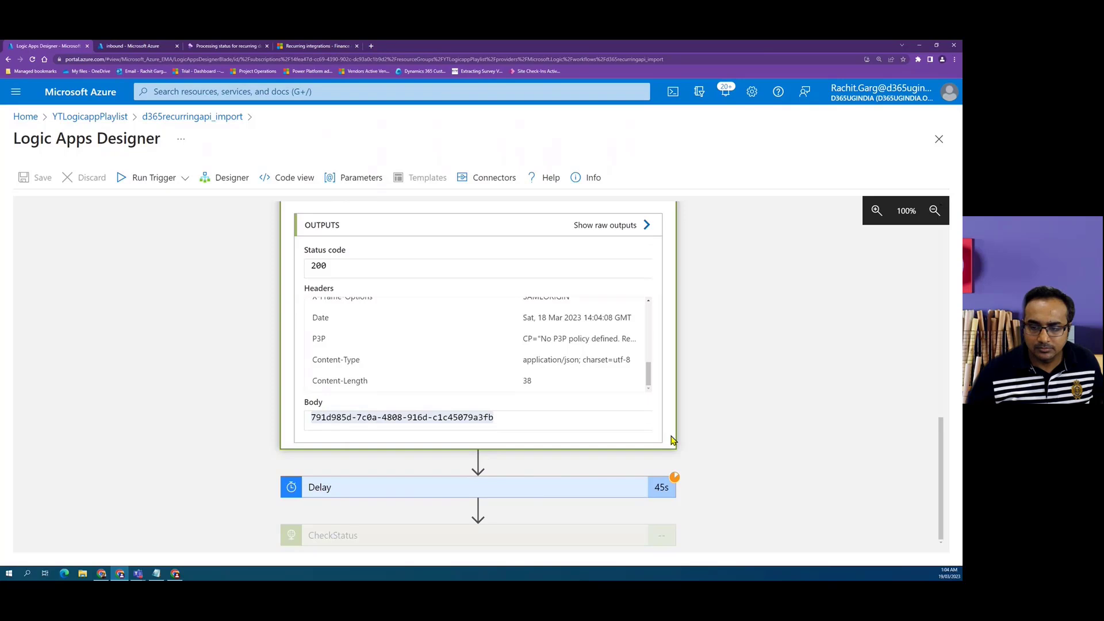
# Refresh the status list again and select the still-Queued message id to compare with the Enqueue output
pyautogui.click(230, 46)
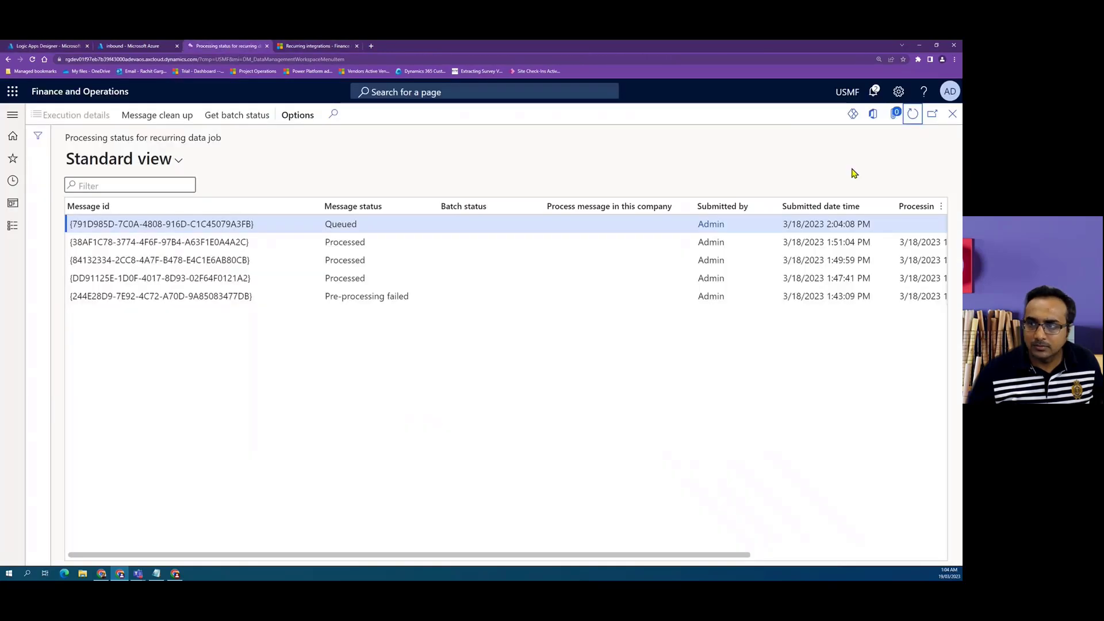
pyautogui.click(914, 118)
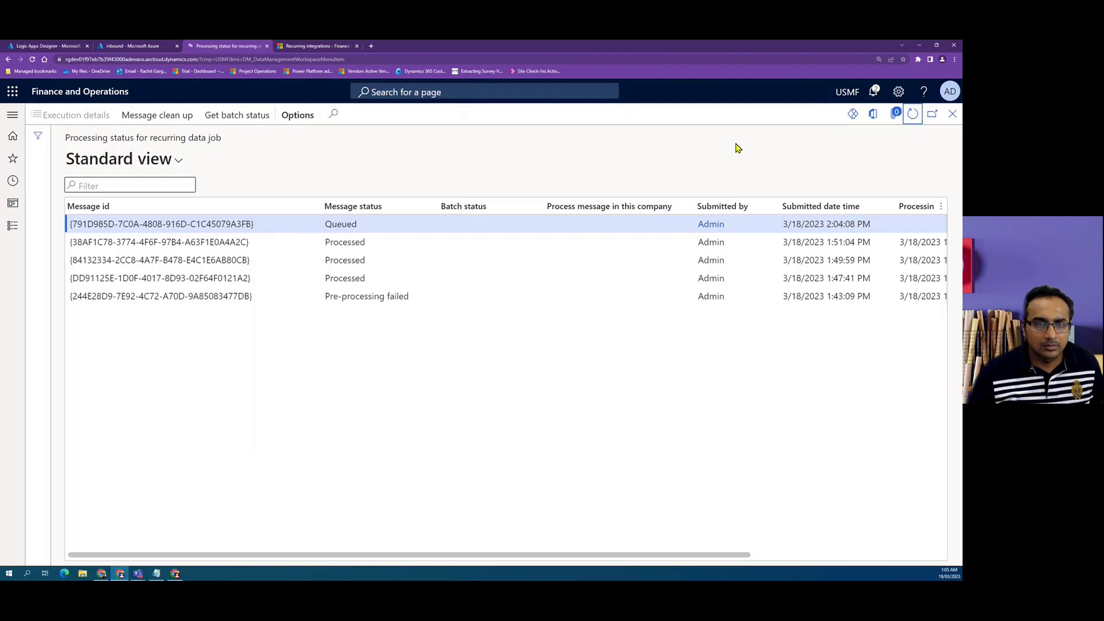
pyautogui.click(912, 114)
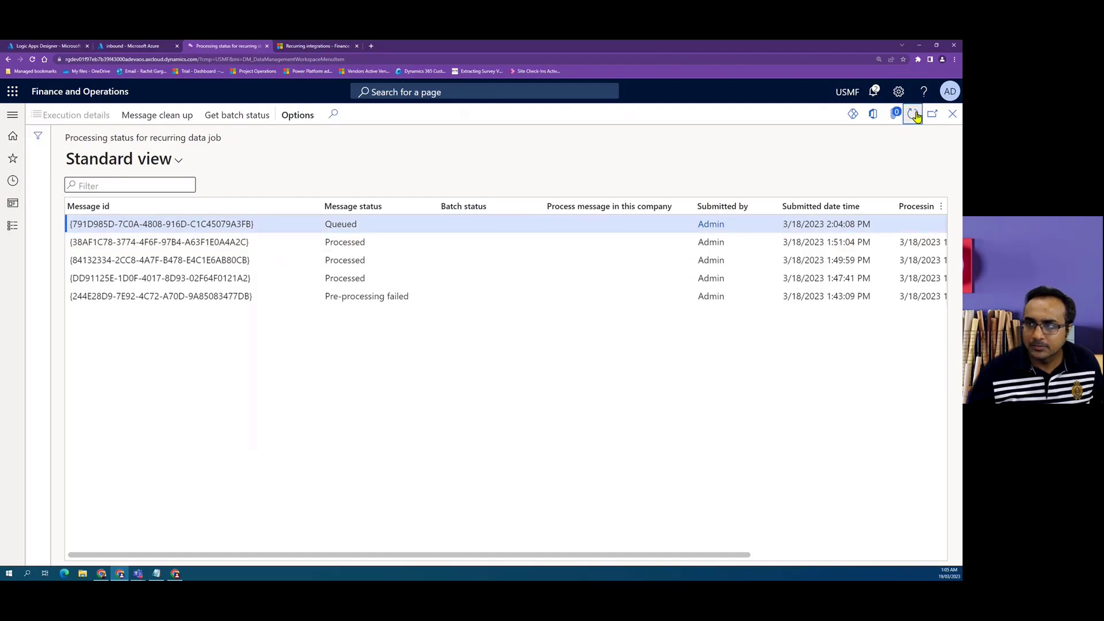
pyautogui.click(245, 222)
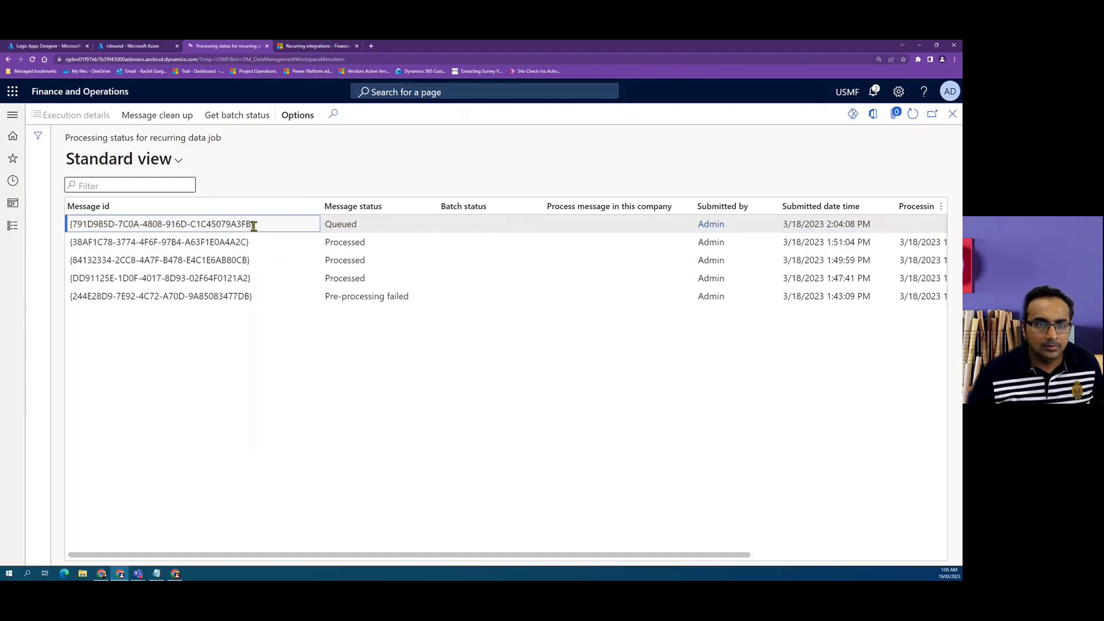
pyautogui.doubleClick(243, 222)
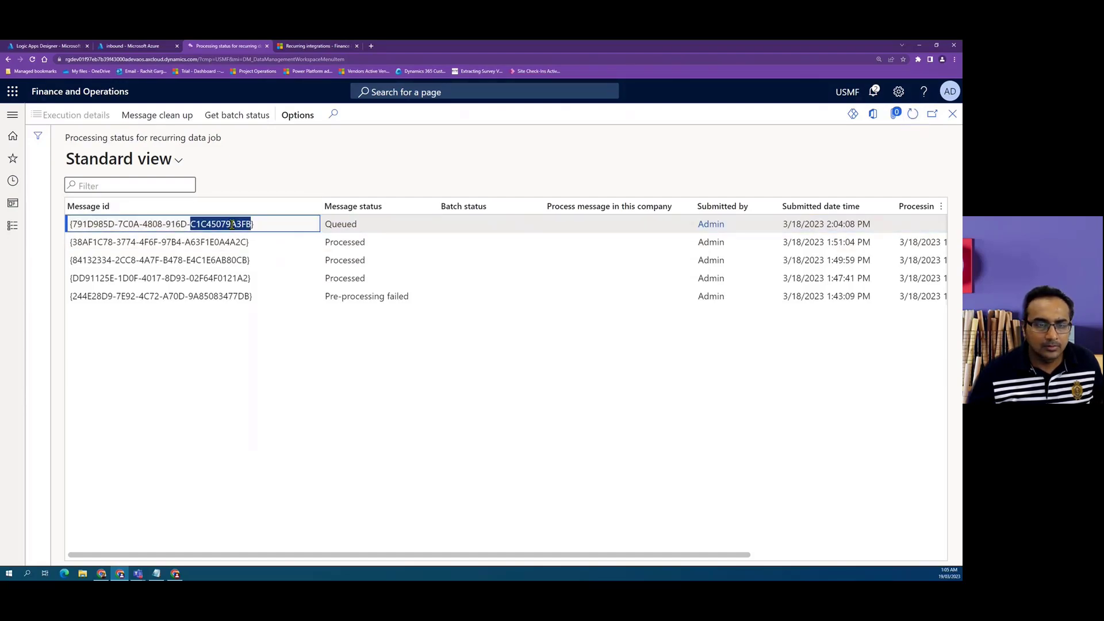
pyautogui.click(50, 47)
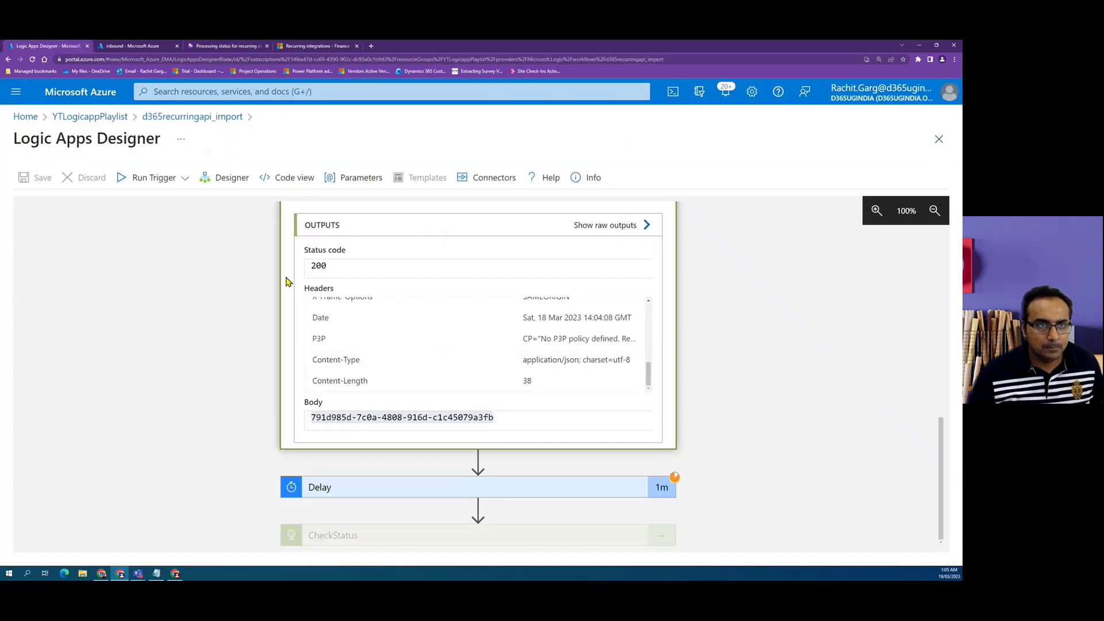
# Show the Delay step's raw inputs, confirming a 30-minute wait
pyautogui.click(593, 492)
pyautogui.scroll(-2, 572, 476)
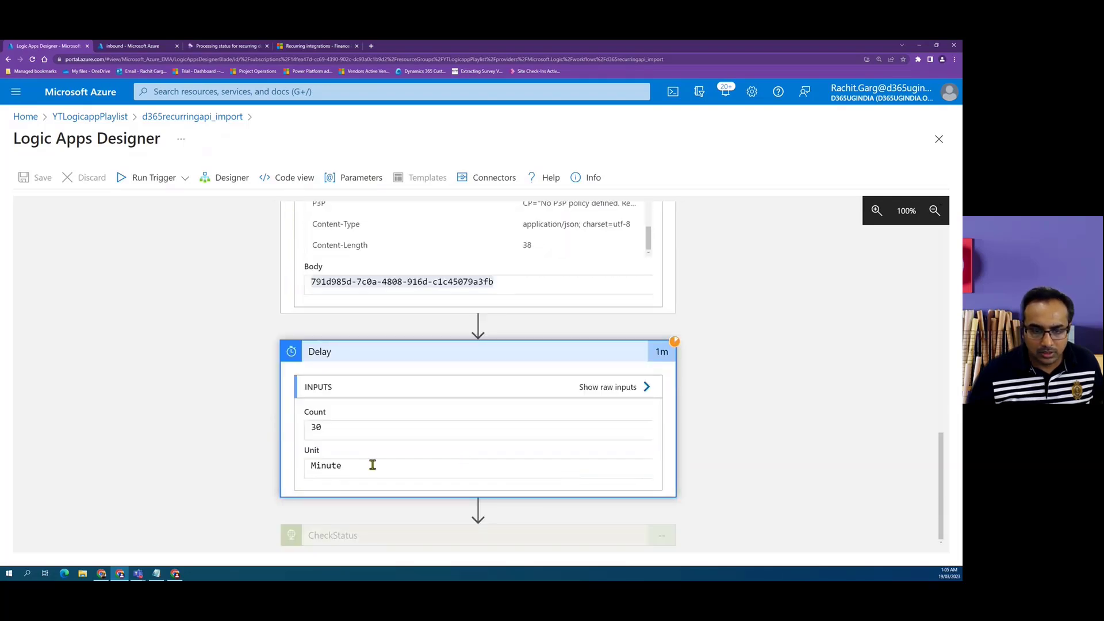
pyautogui.click(647, 387)
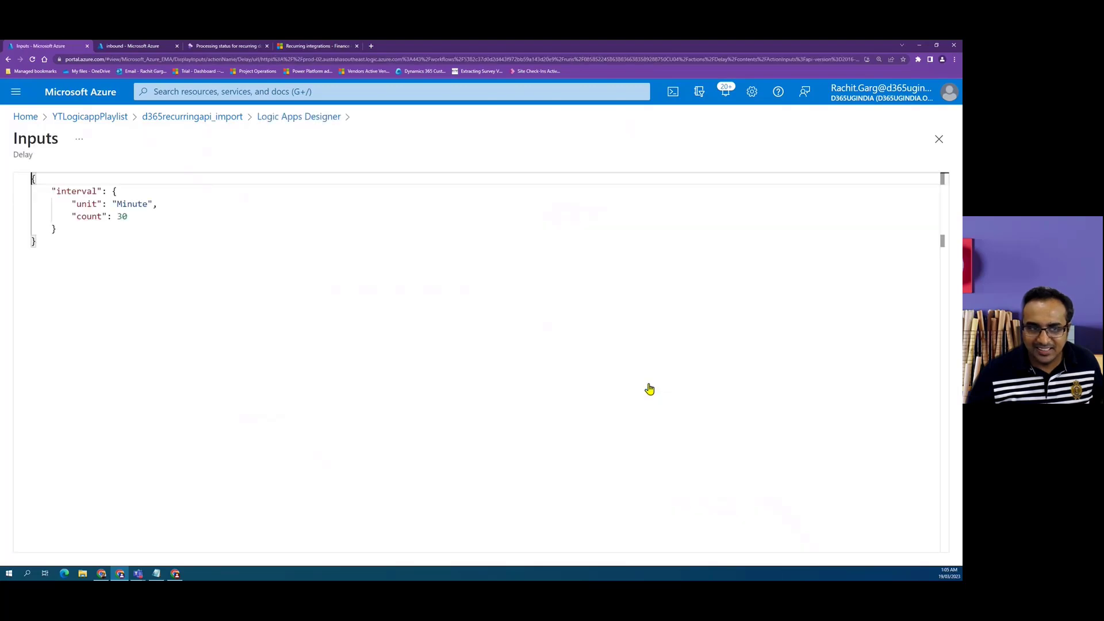
# Refresh Finance and Operations to see the message Processed, then close the raw inputs view
pyautogui.click(260, 49)
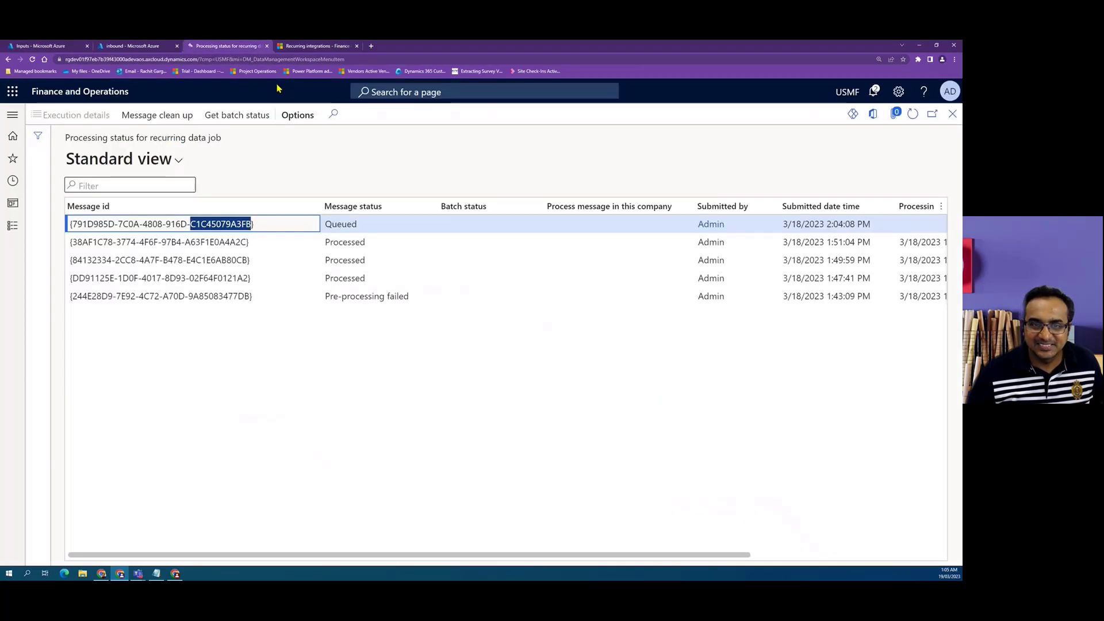
pyautogui.click(913, 115)
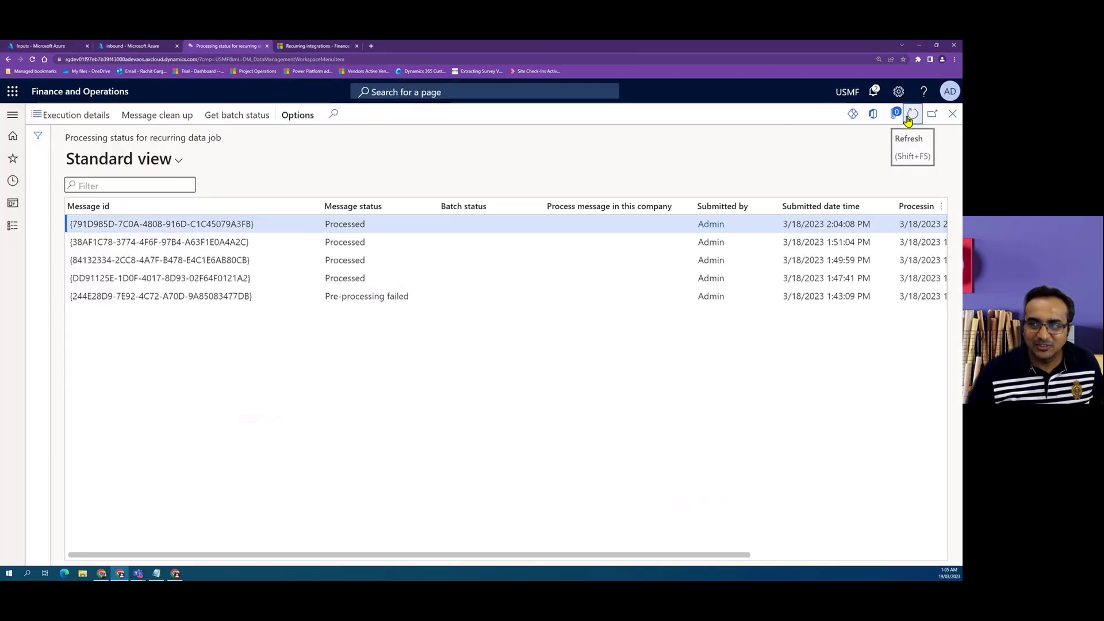
pyautogui.click(330, 224)
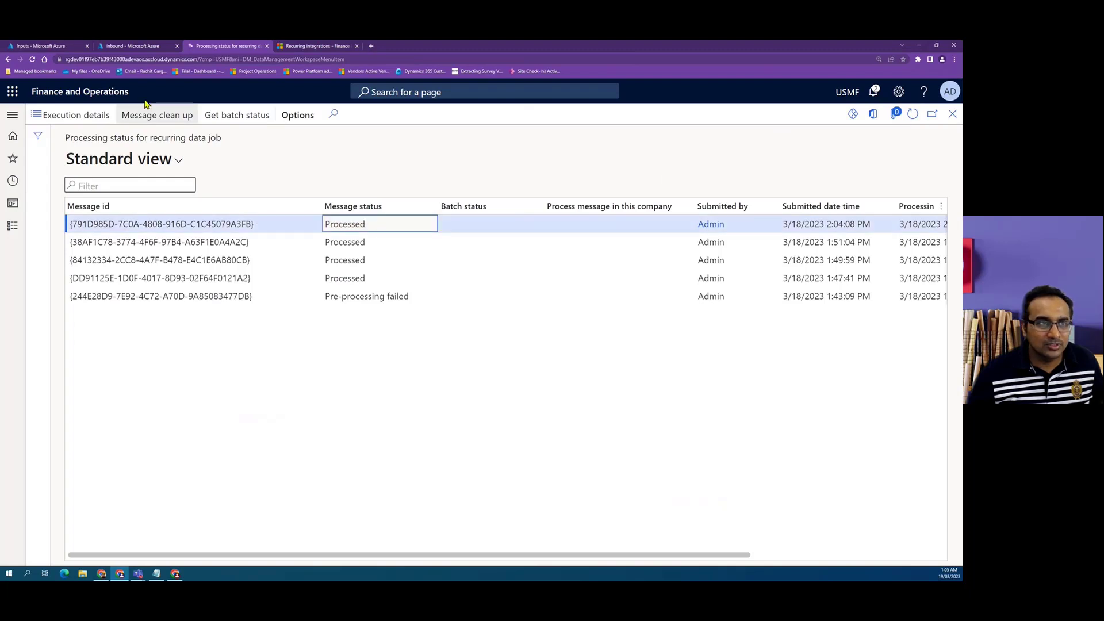
pyautogui.click(43, 46)
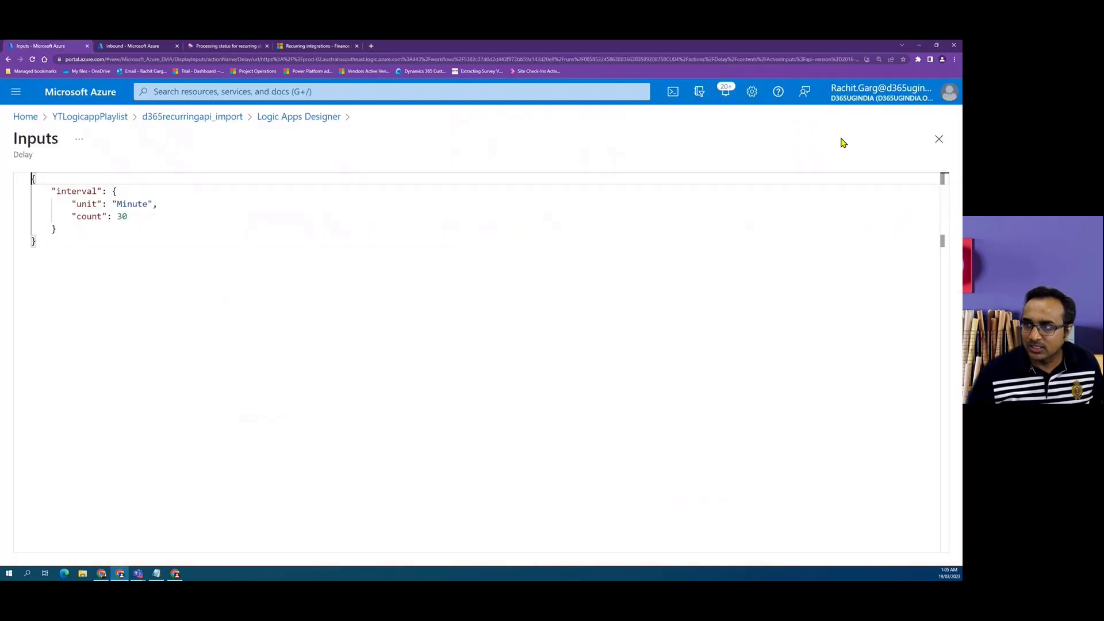
pyautogui.click(939, 140)
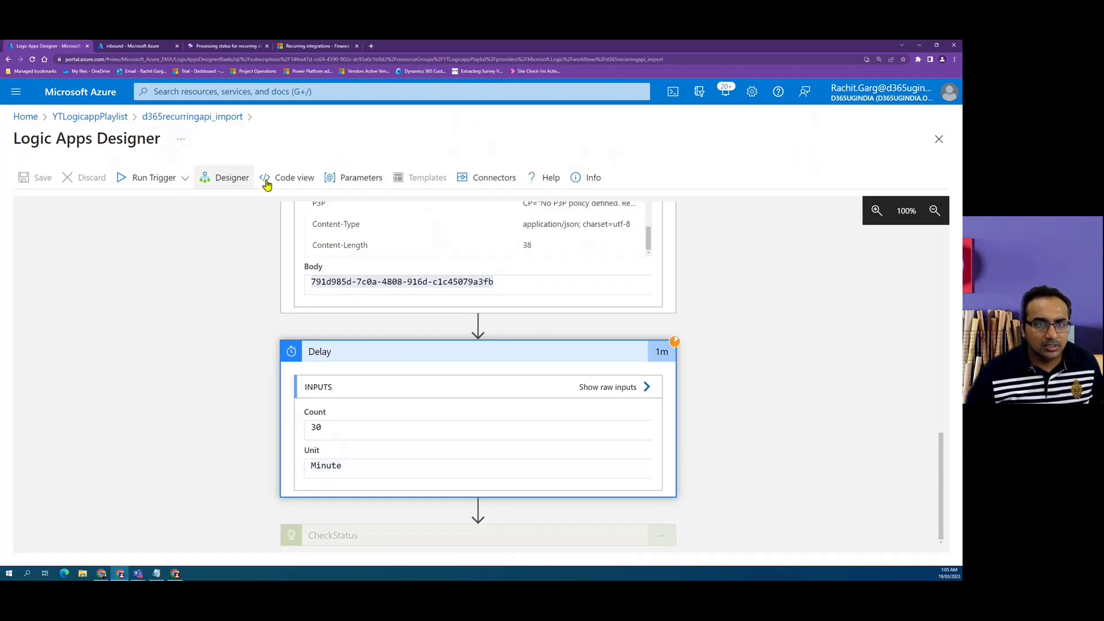
# Cancel the still-running 1:04 AM logic app run from the run history
pyautogui.click(202, 117)
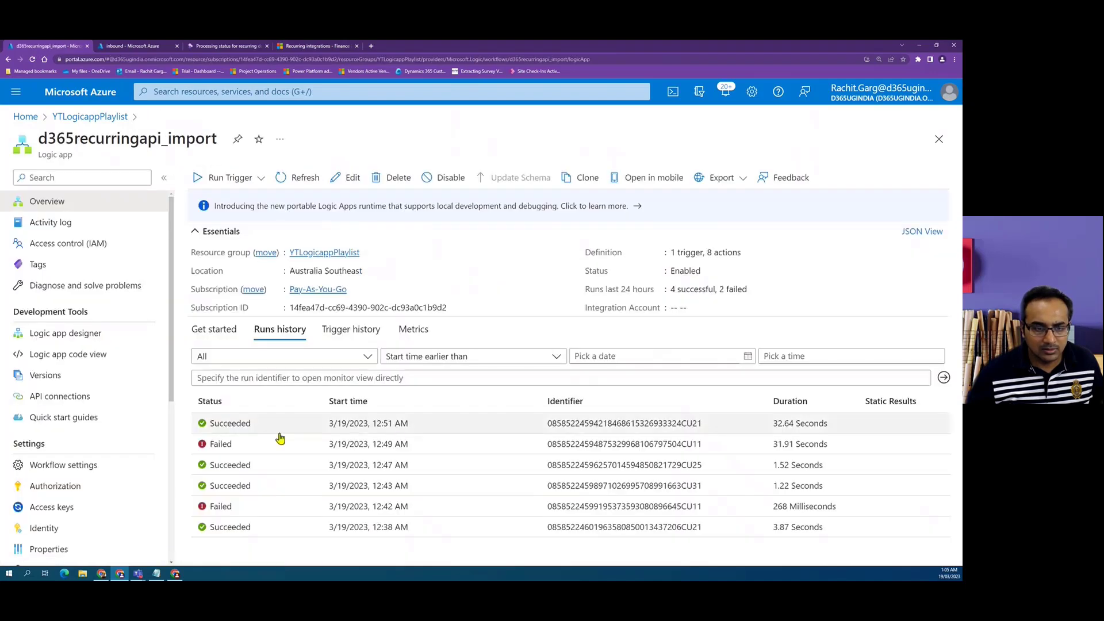
pyautogui.click(278, 190)
pyautogui.click(292, 422)
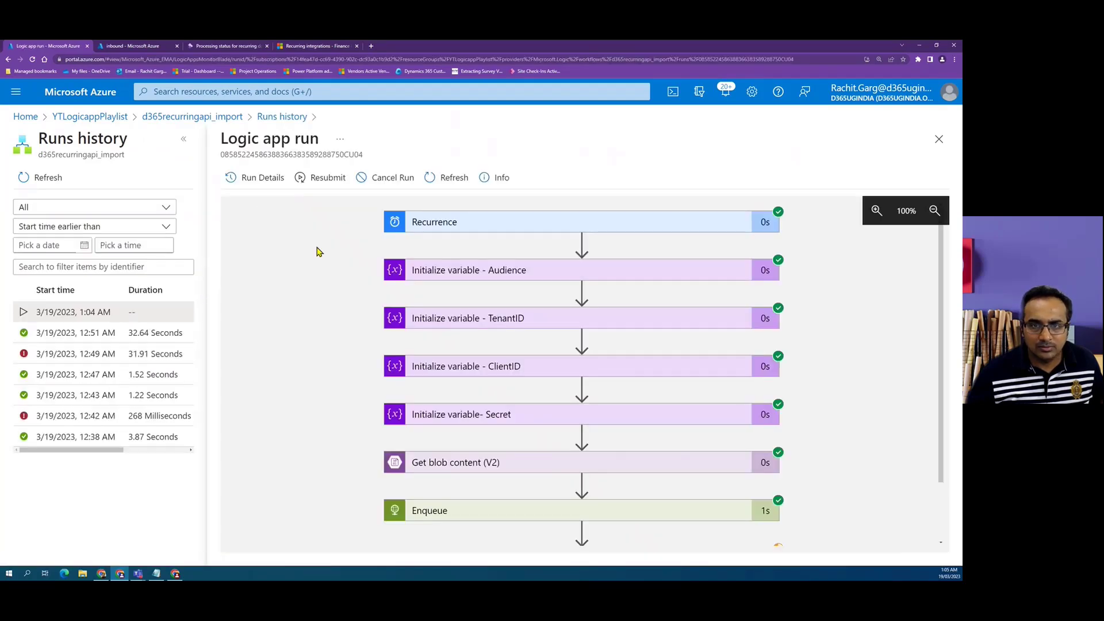
pyautogui.click(392, 178)
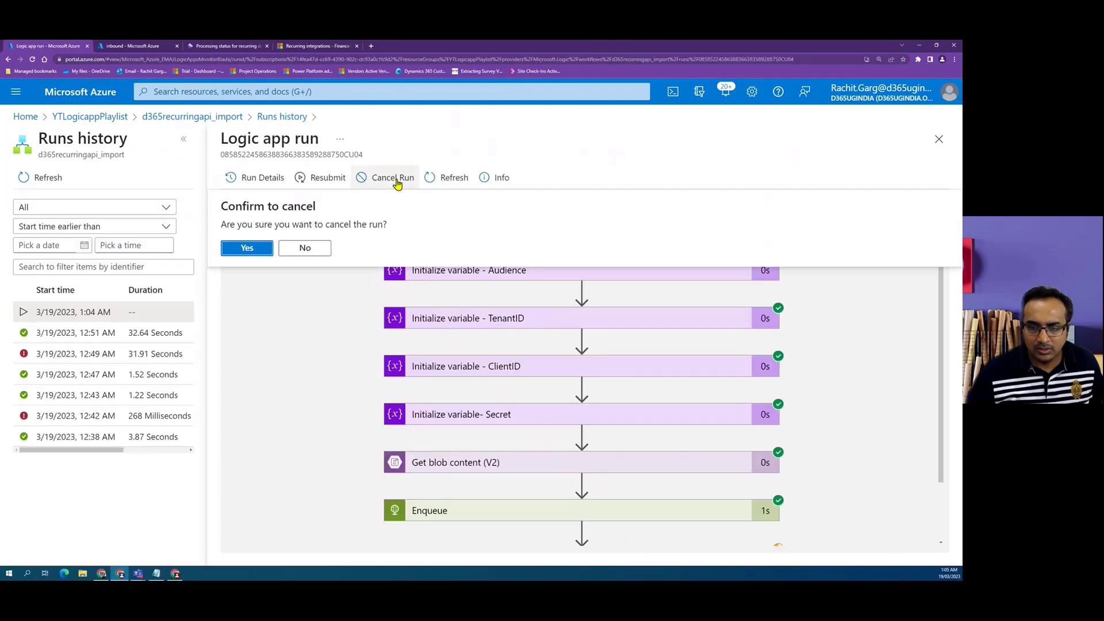
pyautogui.click(251, 252)
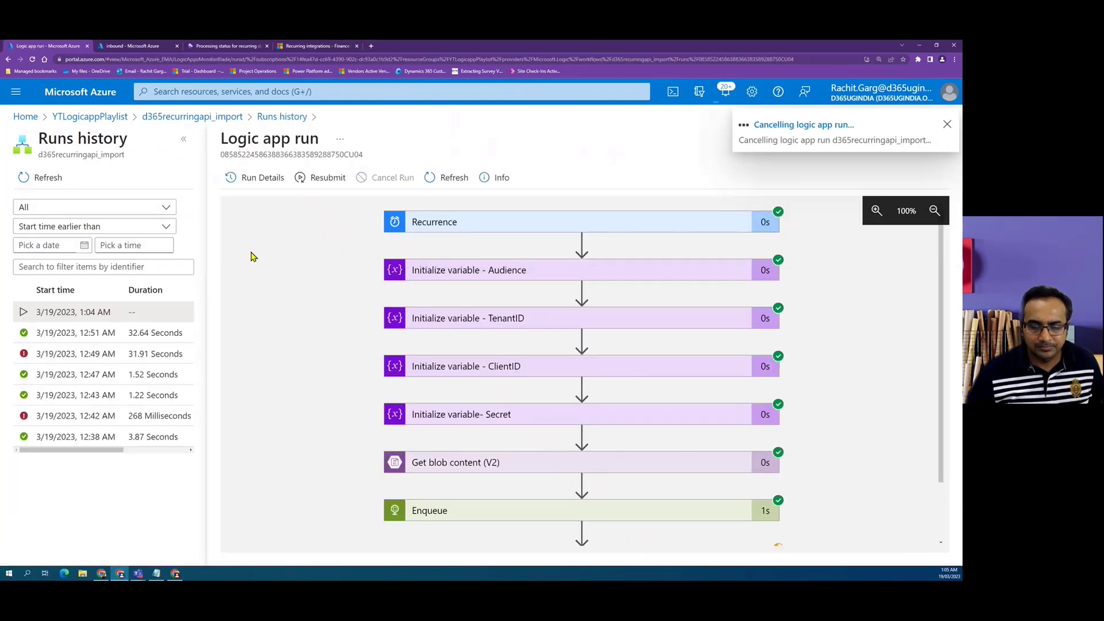
pyautogui.click(945, 126)
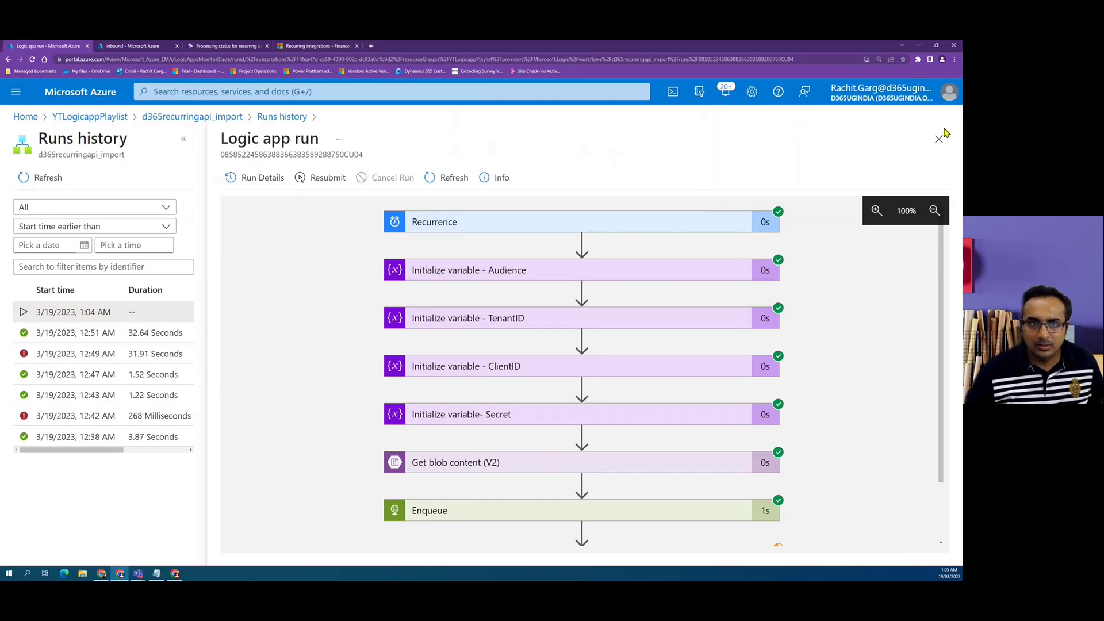
# Refresh the overview to confirm the run is Cancelled and open the workflow in the designer
pyautogui.click(212, 119)
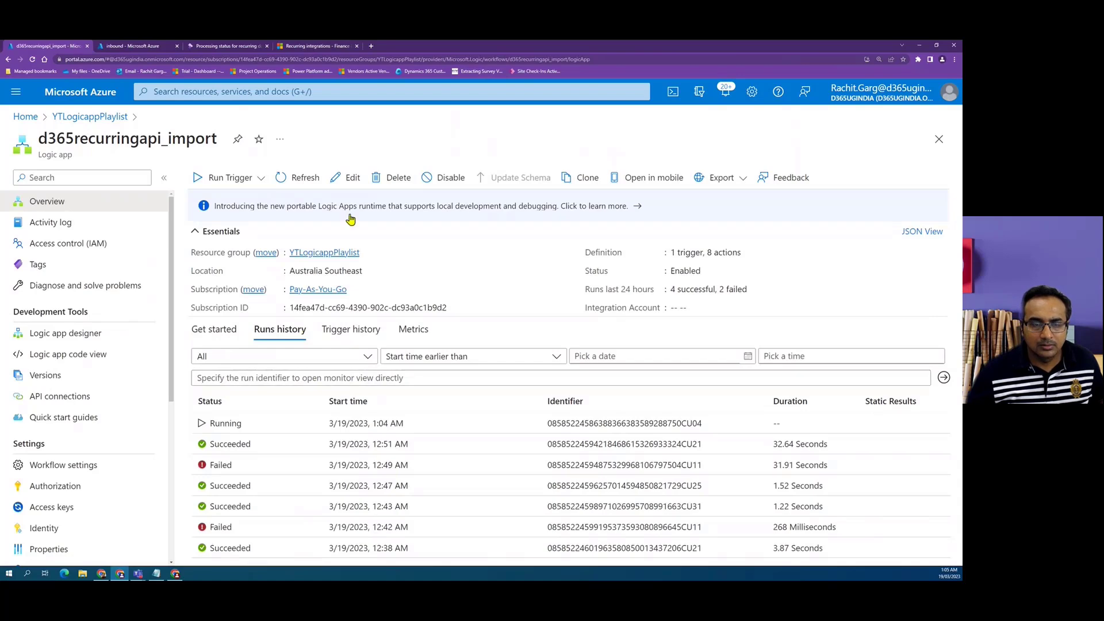
pyautogui.click(298, 177)
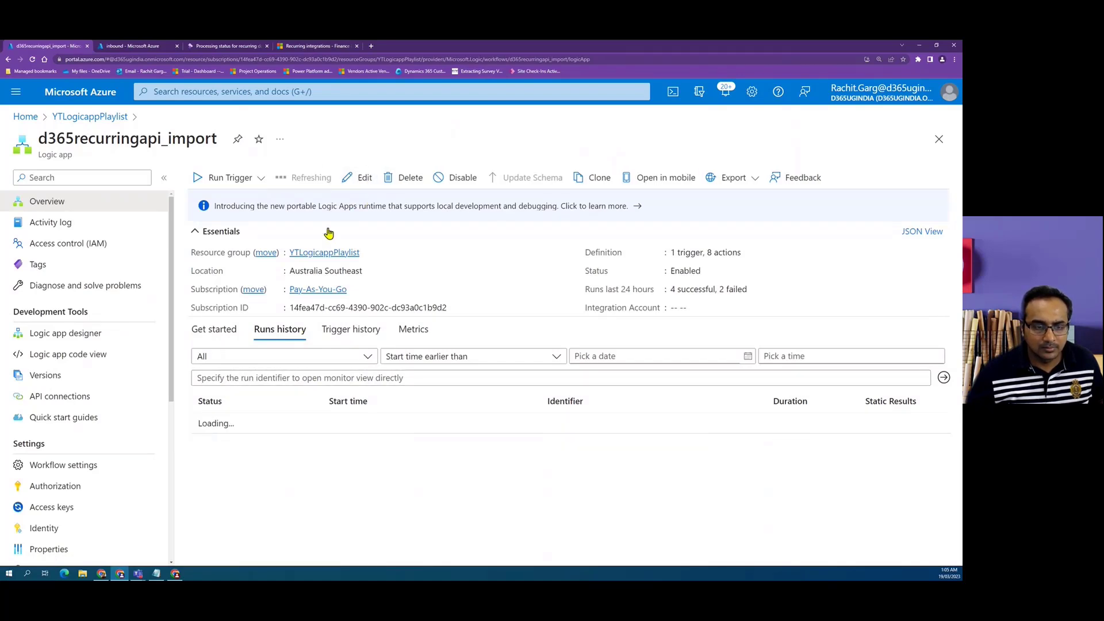
pyautogui.click(353, 178)
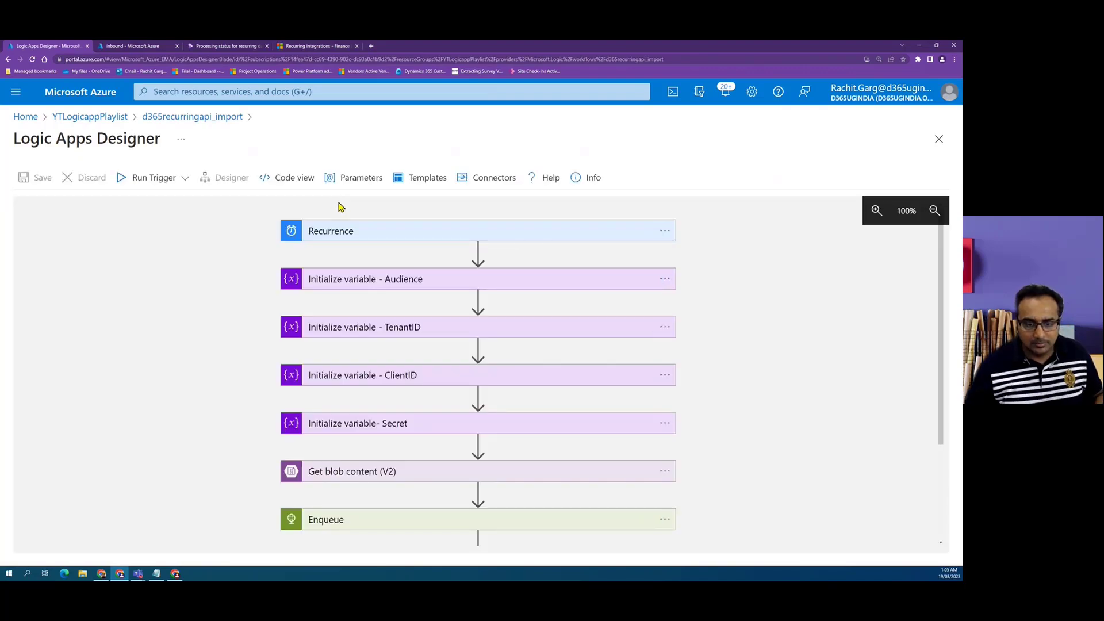
pyautogui.scroll(-3, 540, 443)
# Expand the CheckStatus step and review the workflow's steps
pyautogui.click(503, 487)
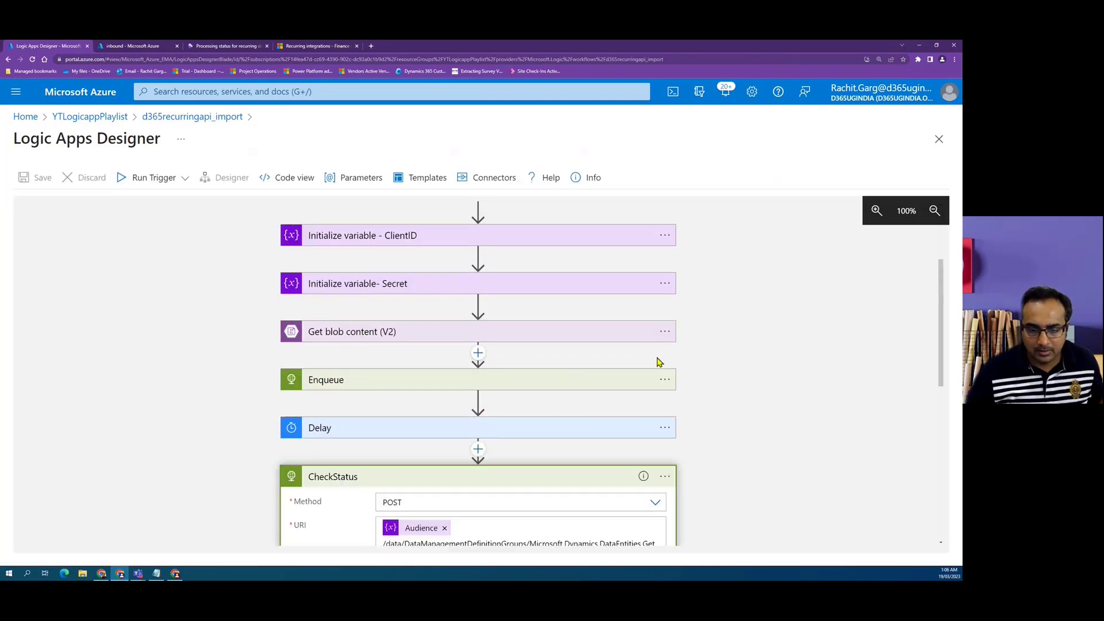
pyautogui.scroll(-4, 658, 362)
pyautogui.scroll(-3, 685, 361)
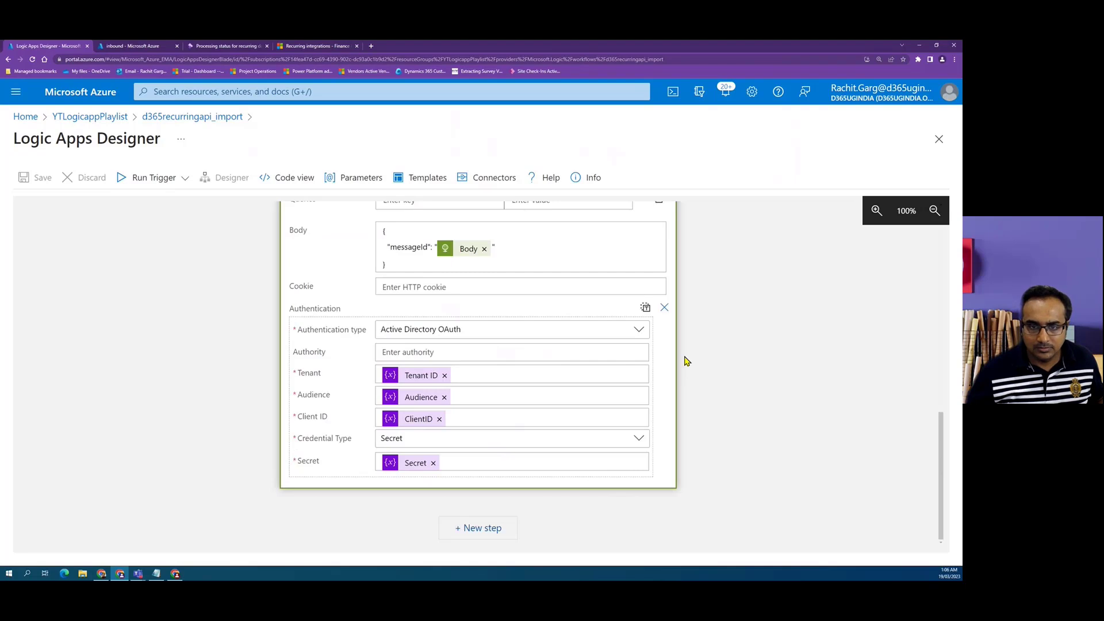
pyautogui.scroll(8, 683, 361)
pyautogui.scroll(-2, 684, 362)
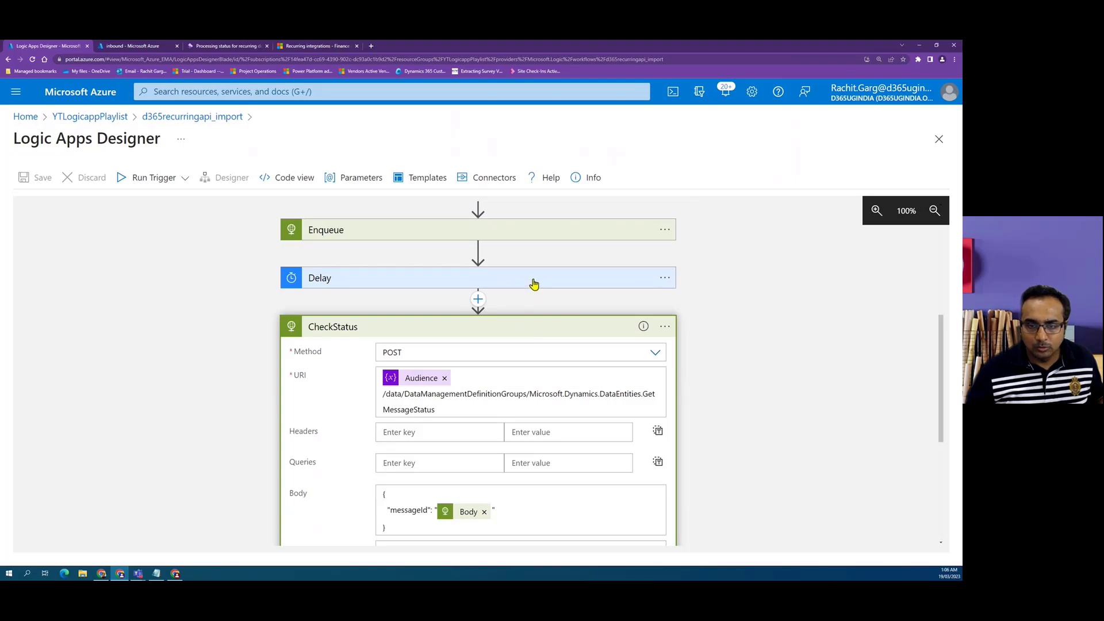
# Change the Delay step's wait from 30 Minutes to Count 1, Unit Minute
pyautogui.click(534, 284)
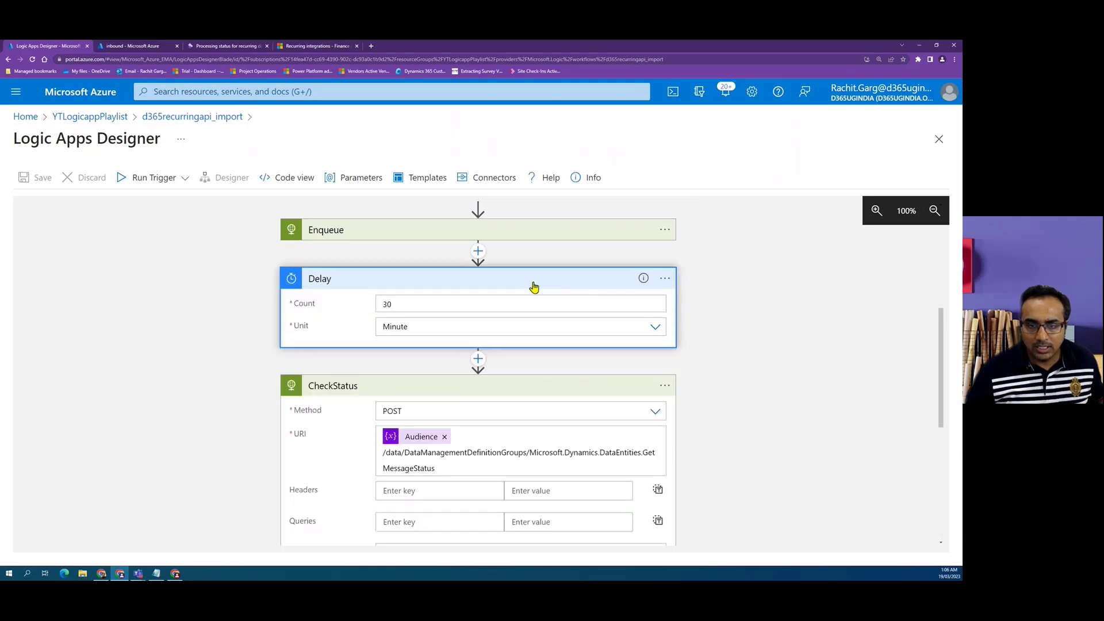
pyautogui.click(660, 331)
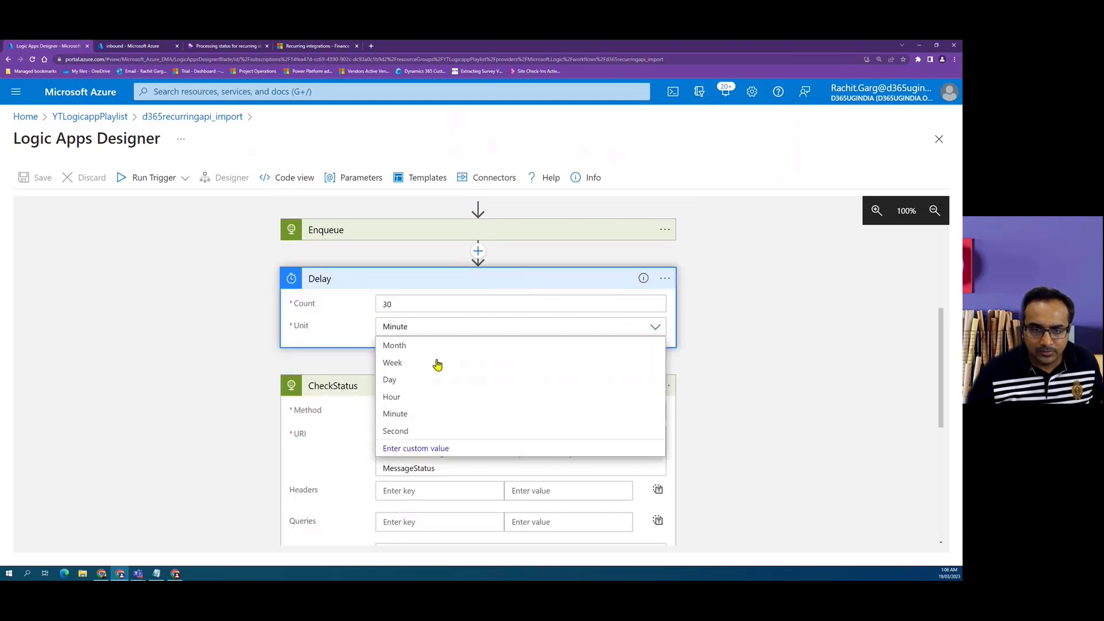
pyautogui.click(426, 437)
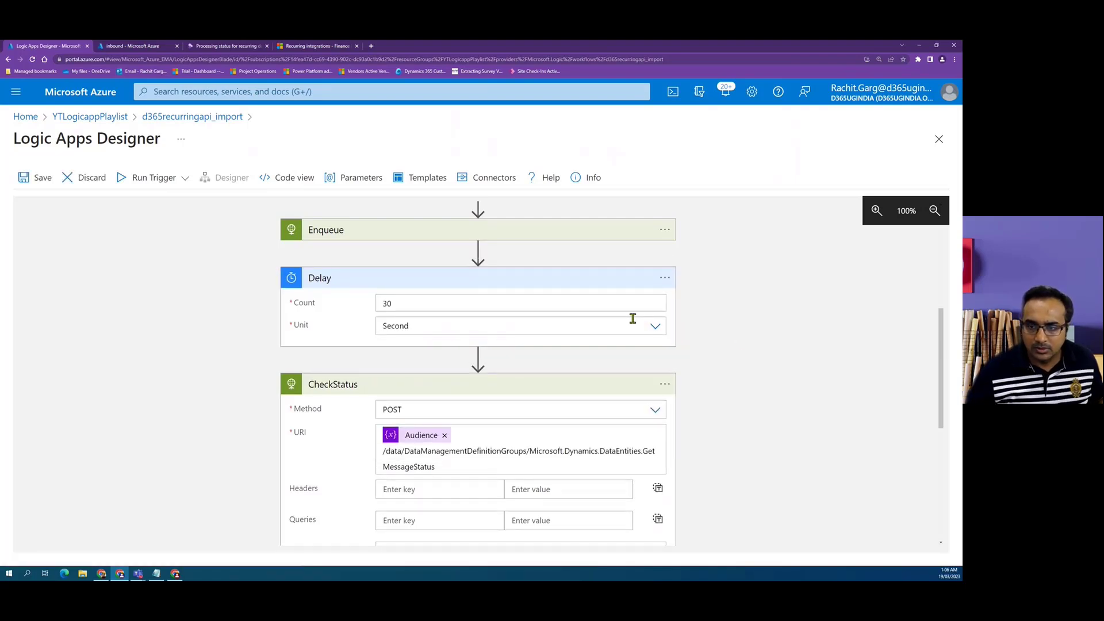
pyautogui.click(658, 327)
pyautogui.moveTo(559, 301); pyautogui.dragTo(311, 305)
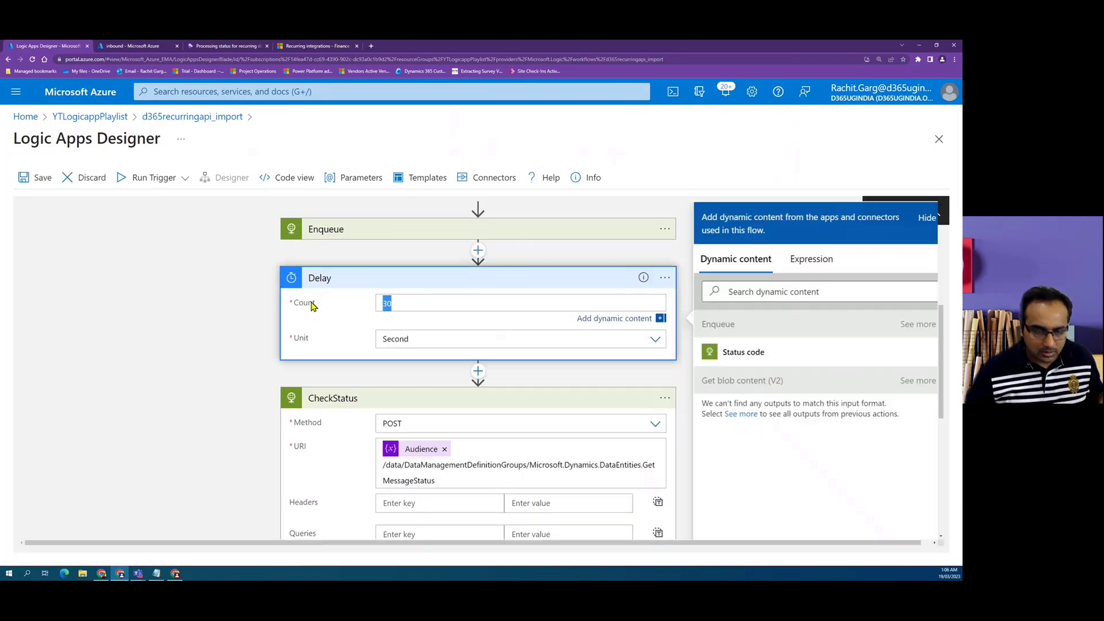
pyautogui.write('1')
pyautogui.press('Tab')
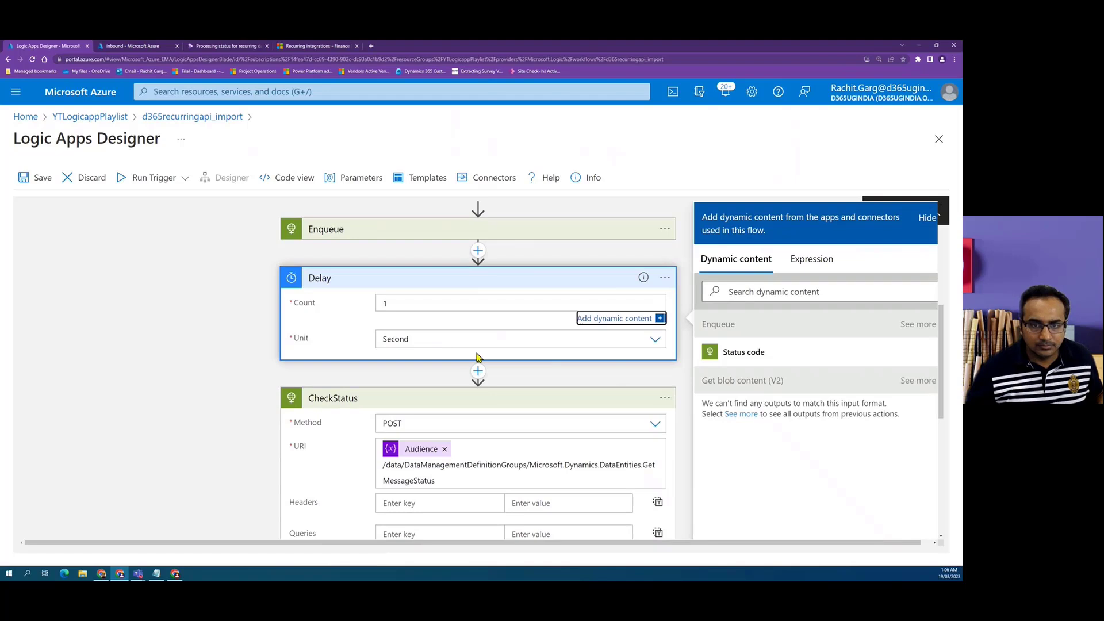
pyautogui.click(659, 343)
pyautogui.click(414, 414)
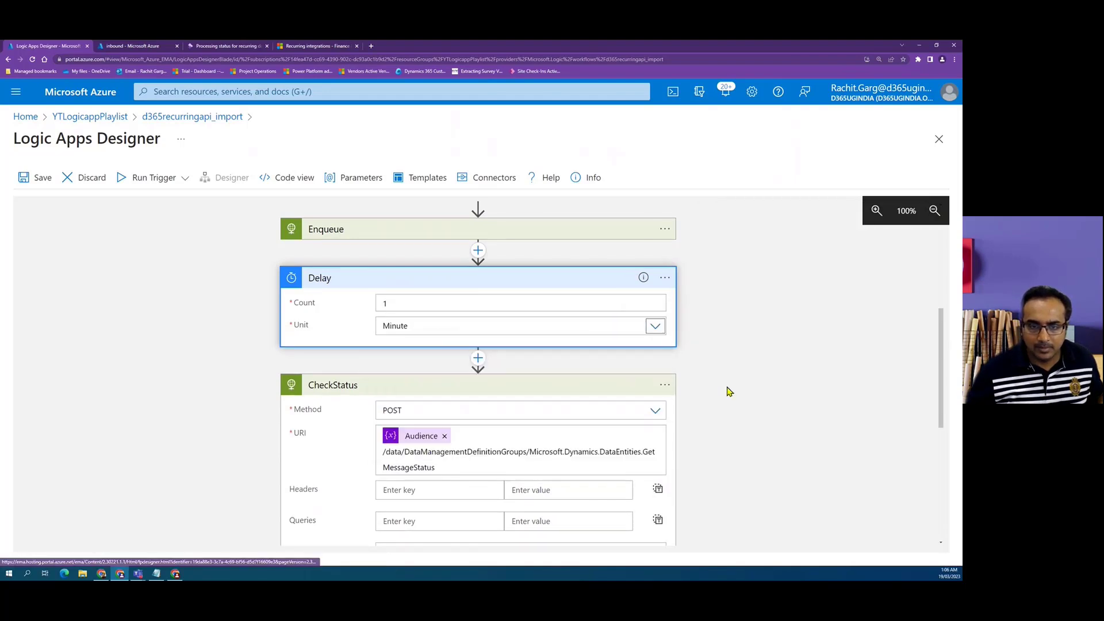
pyautogui.click(727, 391)
# Save the d365recurringapi_import logic app
pyautogui.click(26, 179)
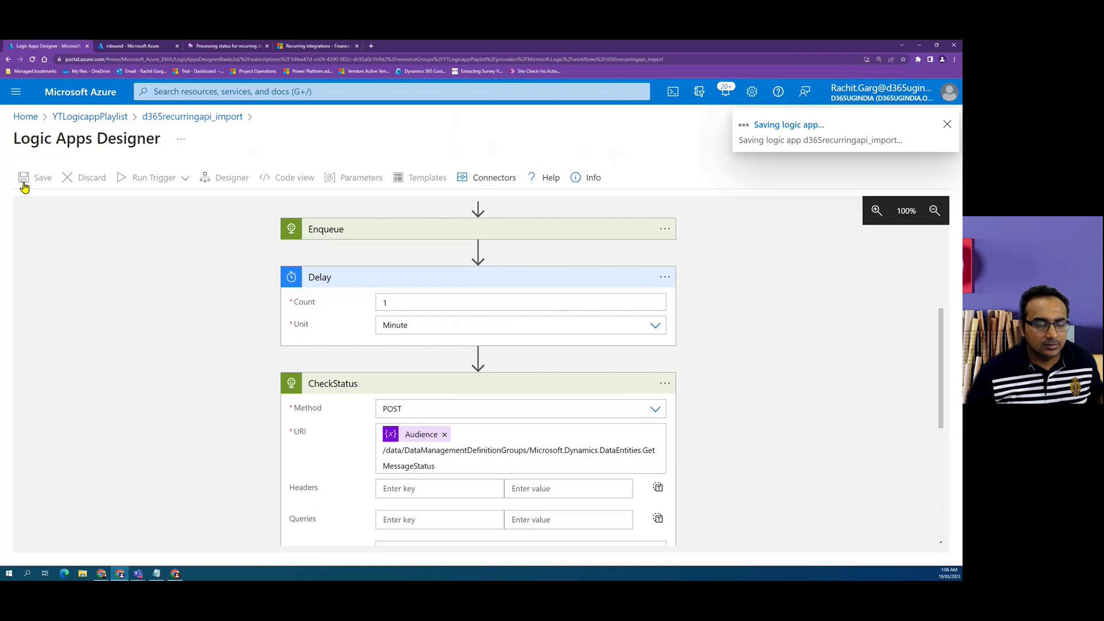
pyautogui.click(946, 127)
pyautogui.scroll(-5, 742, 384)
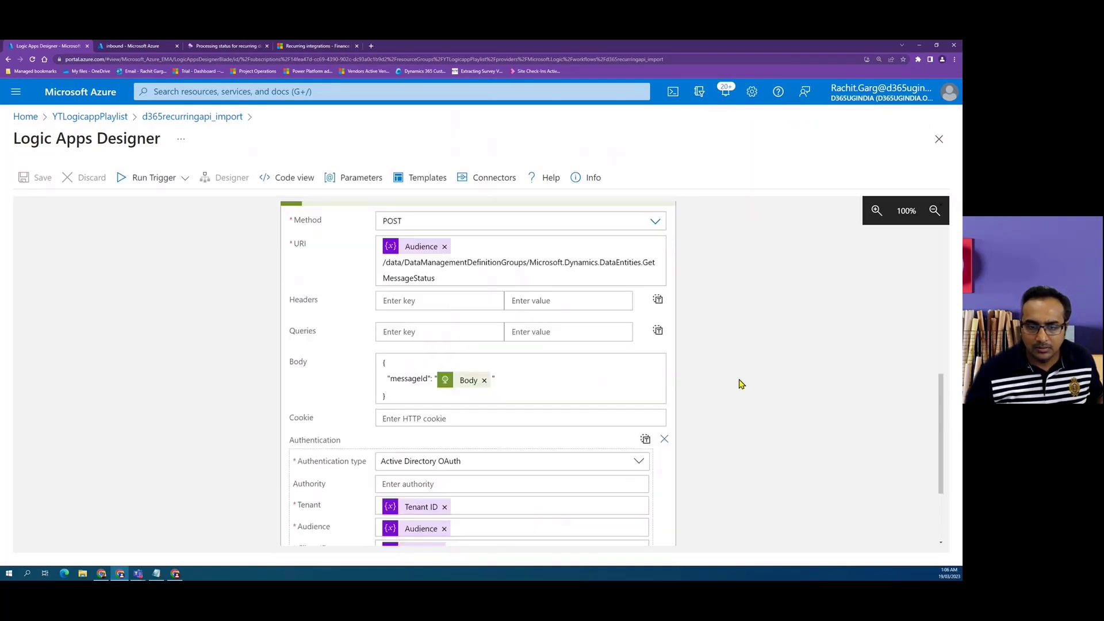
# Run the logic app trigger and refresh the Finance and Operations processing status list
pyautogui.click(184, 178)
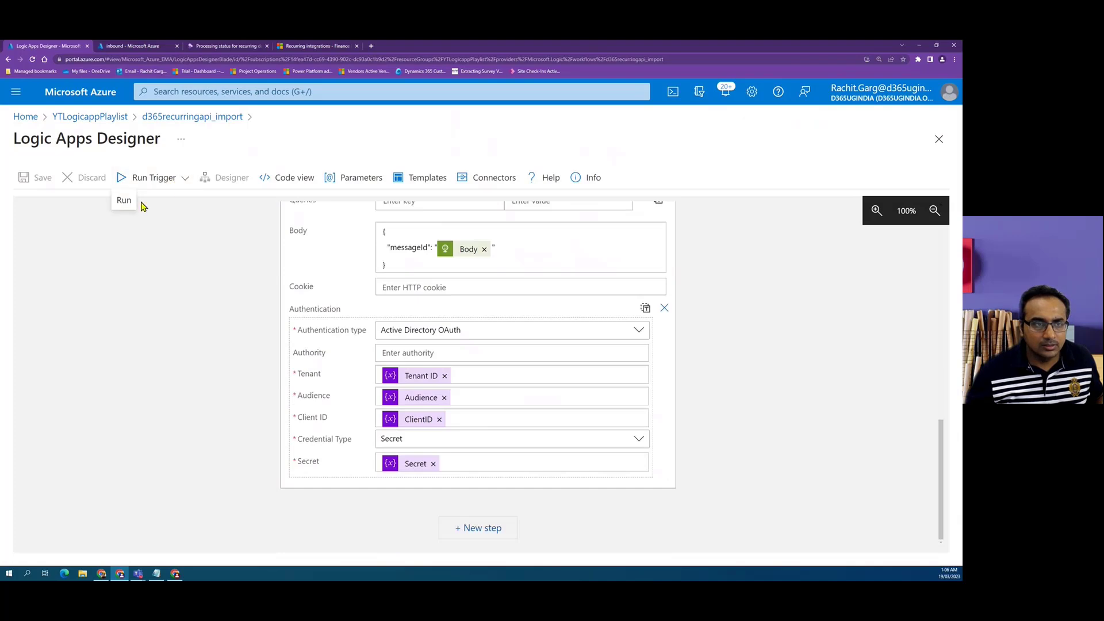
pyautogui.click(123, 201)
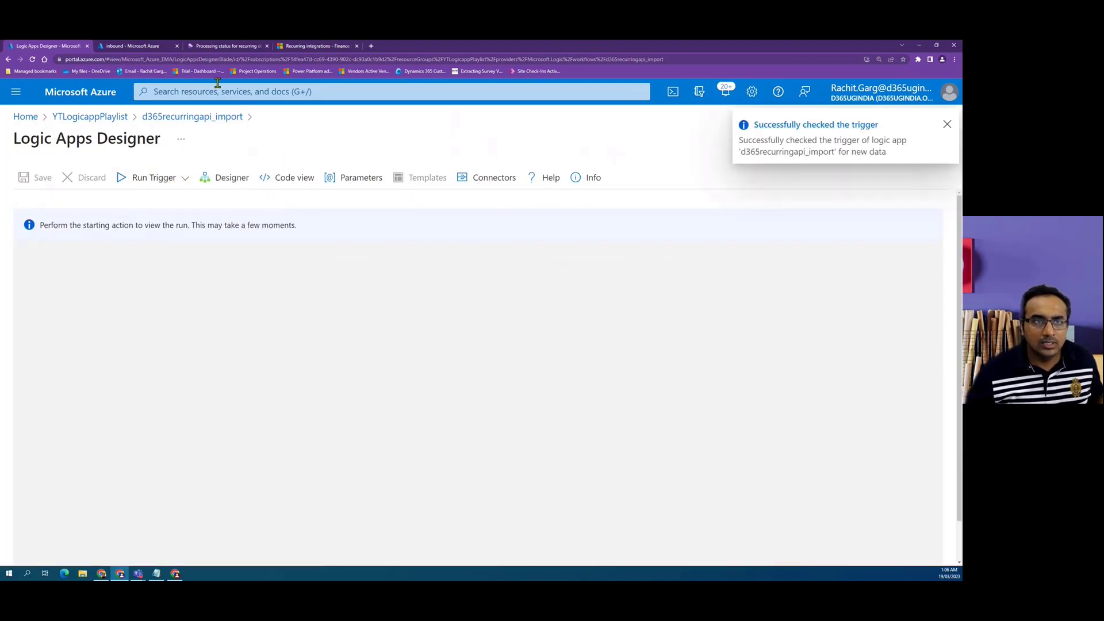
pyautogui.click(226, 46)
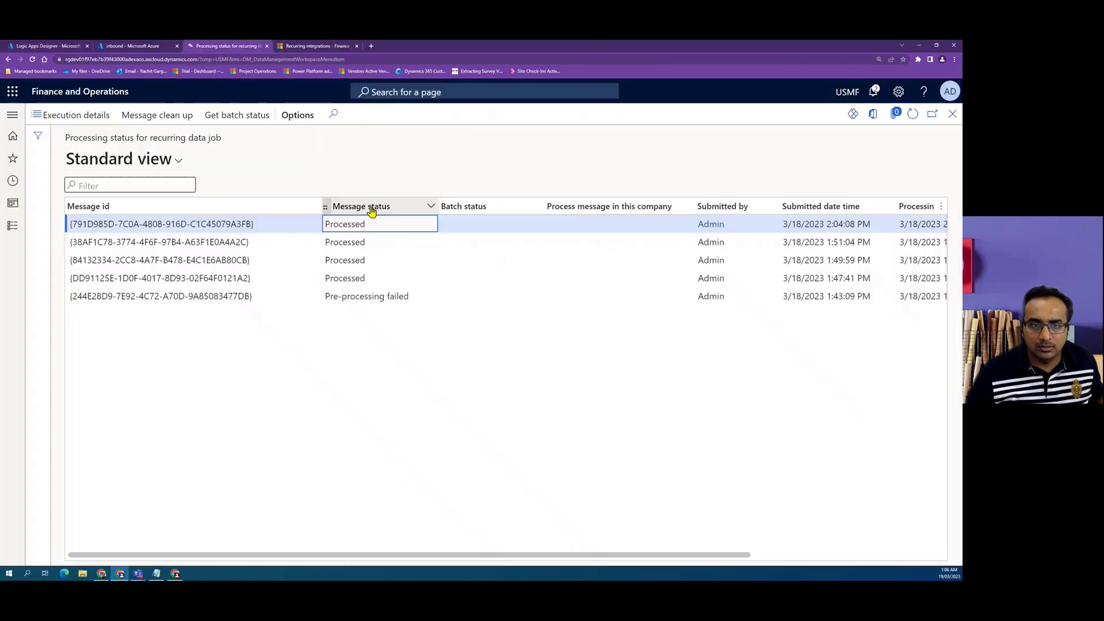
pyautogui.click(911, 116)
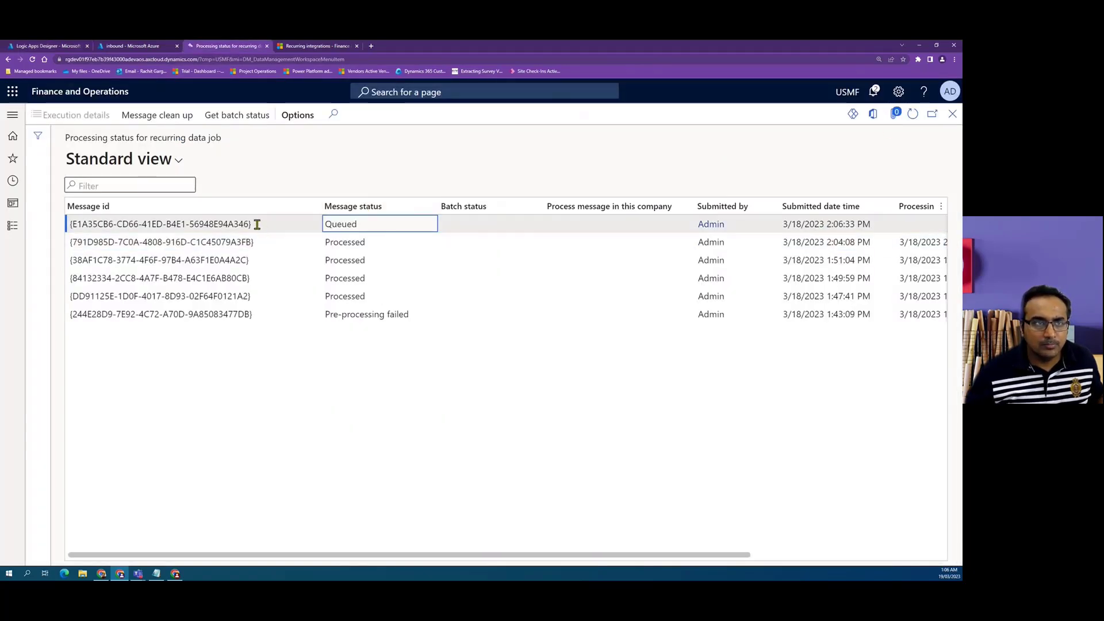
# Check the Enqueue step returned 200 and compare its message id with the newest Queued message
pyautogui.click(63, 48)
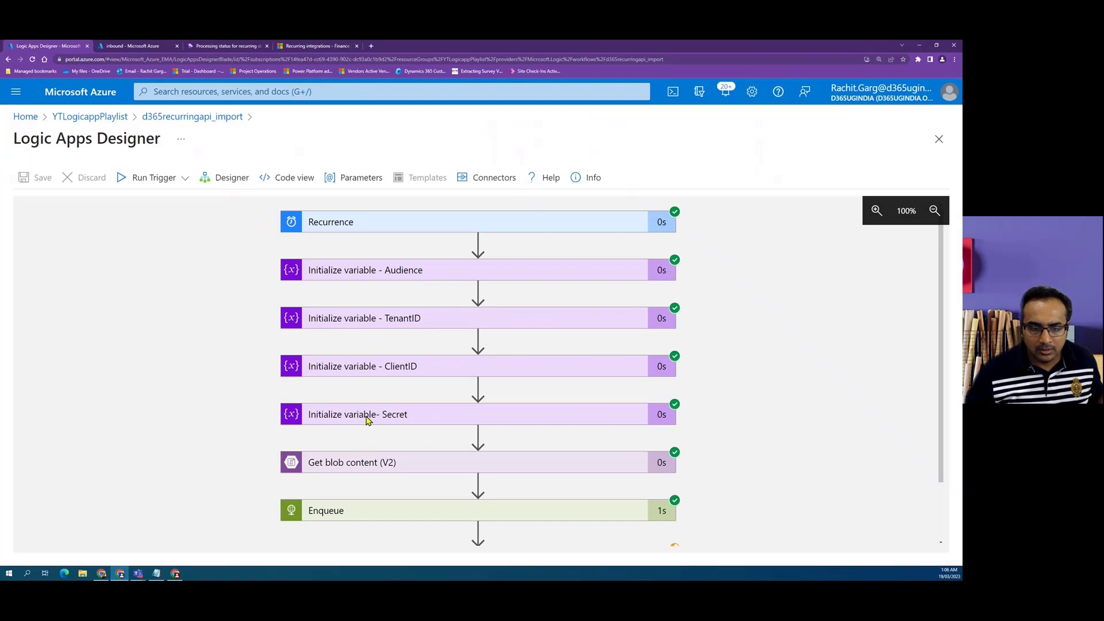
pyautogui.scroll(-2, 428, 439)
pyautogui.click(428, 440)
pyautogui.scroll(-8, 429, 431)
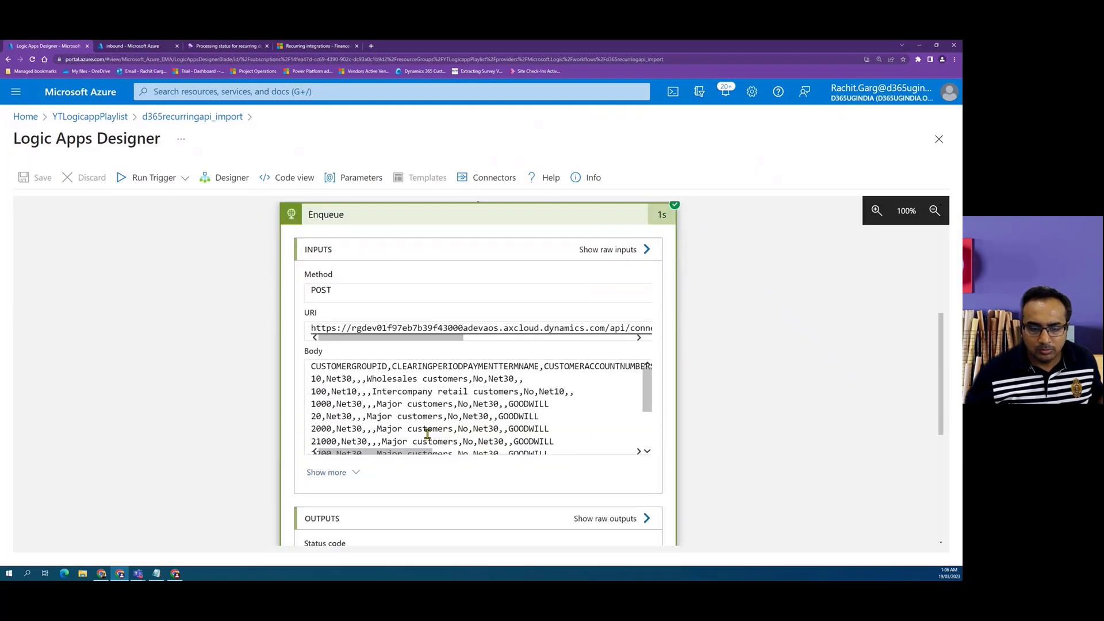
pyautogui.scroll(-3, 359, 444)
pyautogui.scroll(3, 360, 444)
pyautogui.moveTo(495, 523); pyautogui.dragTo(309, 527)
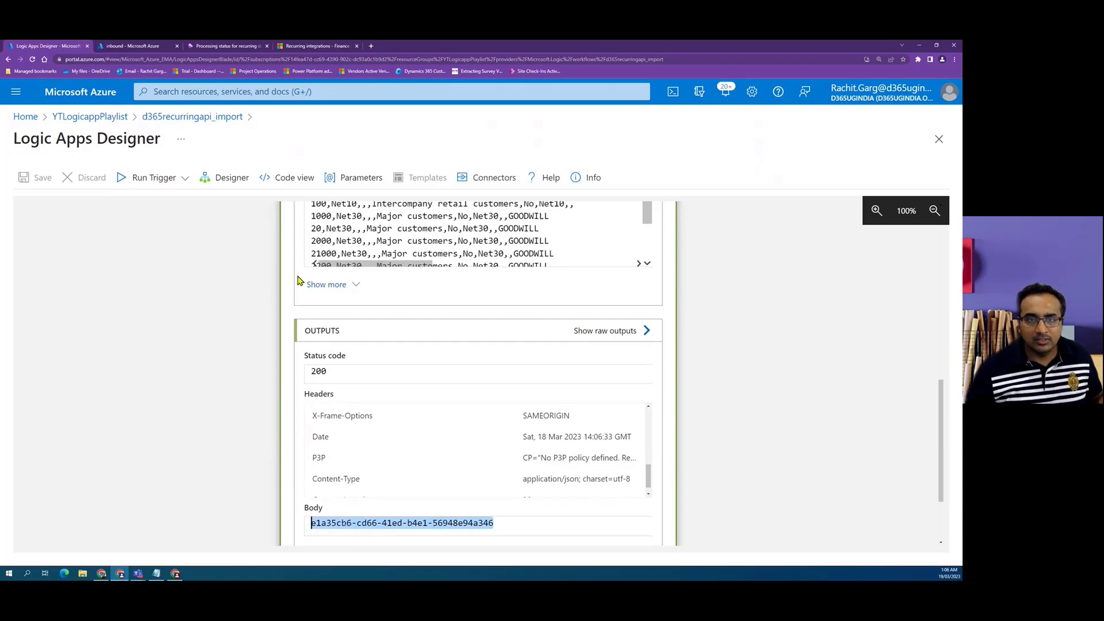
pyautogui.click(224, 46)
pyautogui.moveTo(260, 224); pyautogui.dragTo(53, 216)
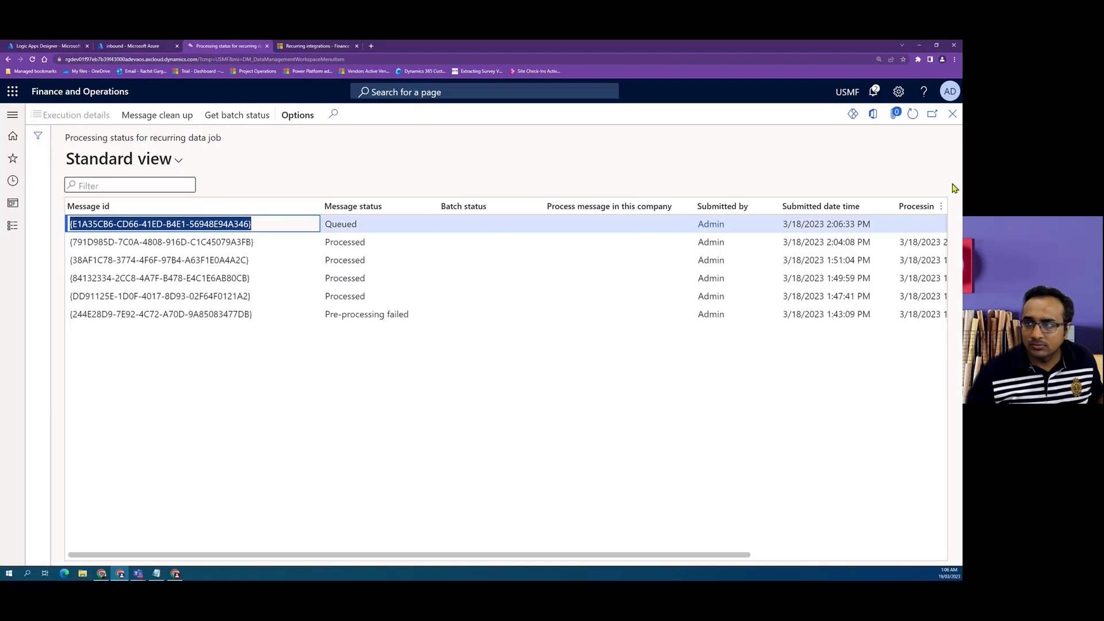
# Refresh the processing status list until the 2:06:33 PM message changes from Queued to Processed
pyautogui.click(913, 115)
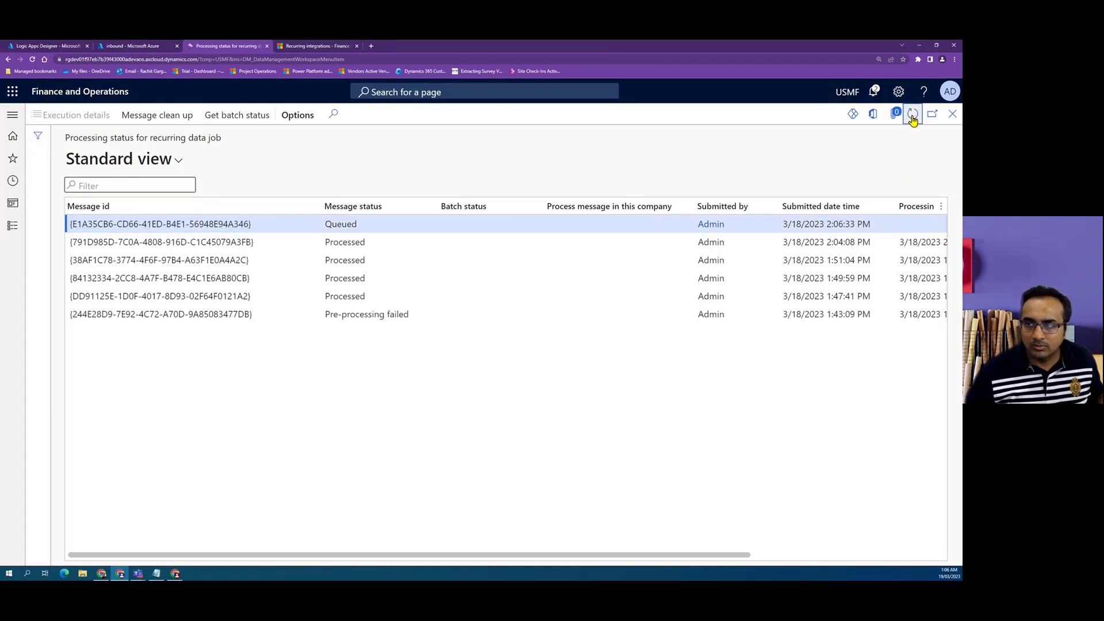
pyautogui.click(913, 116)
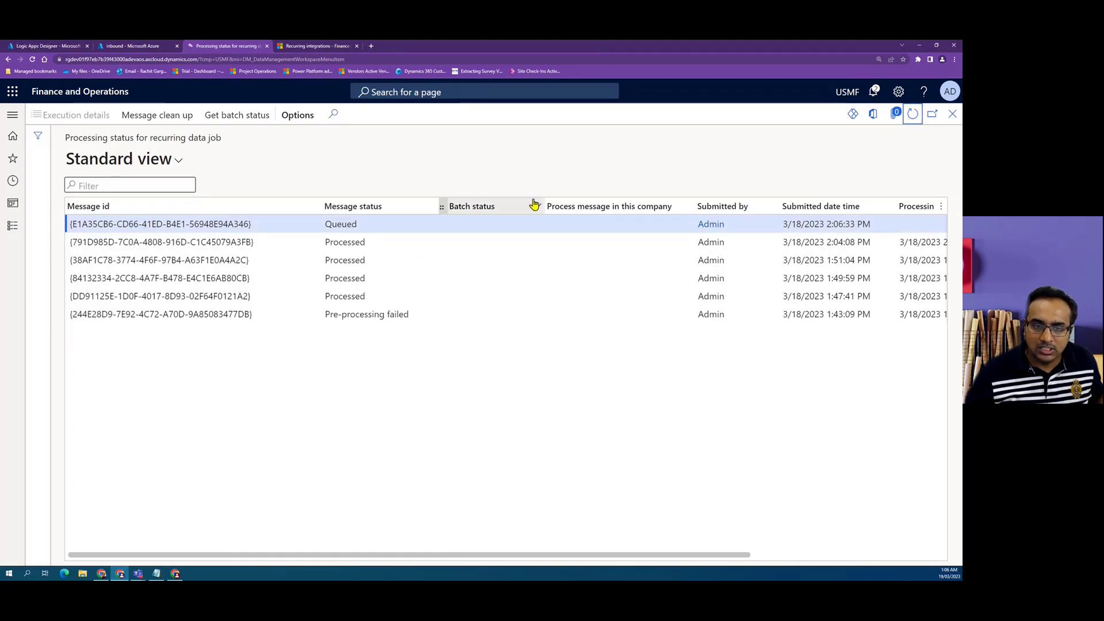
pyautogui.click(915, 116)
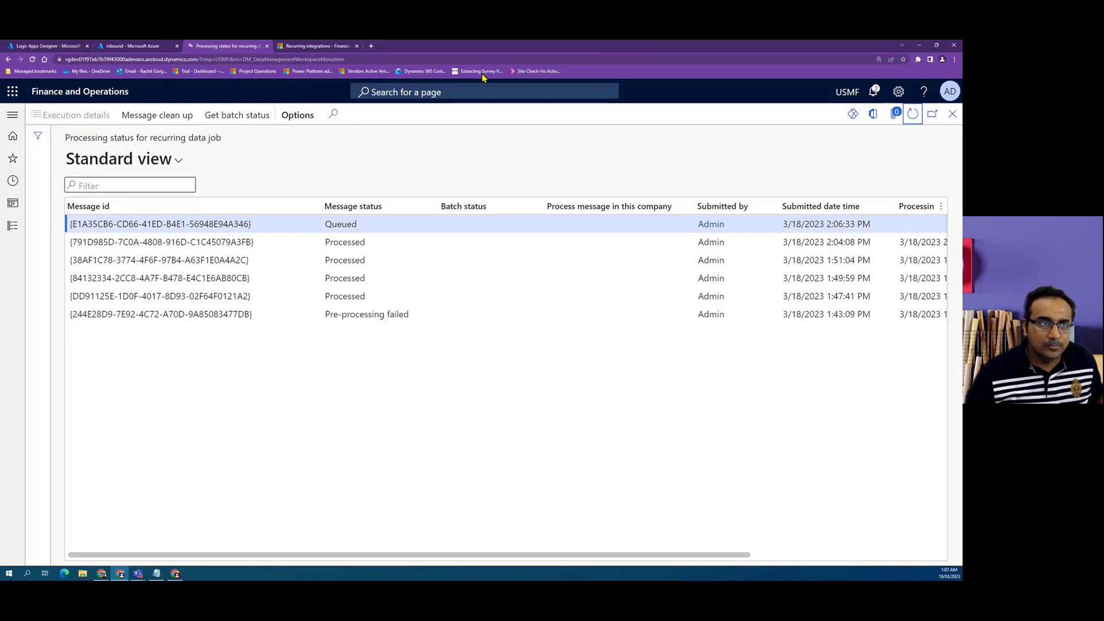
pyautogui.click(48, 45)
pyautogui.scroll(-2, 444, 413)
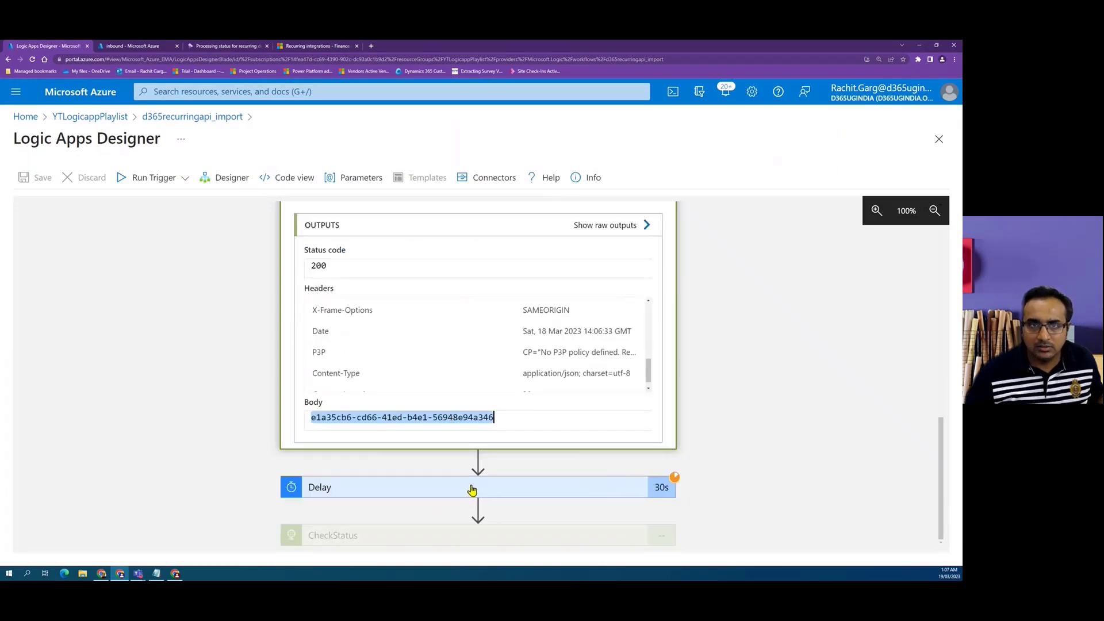
pyautogui.click(196, 46)
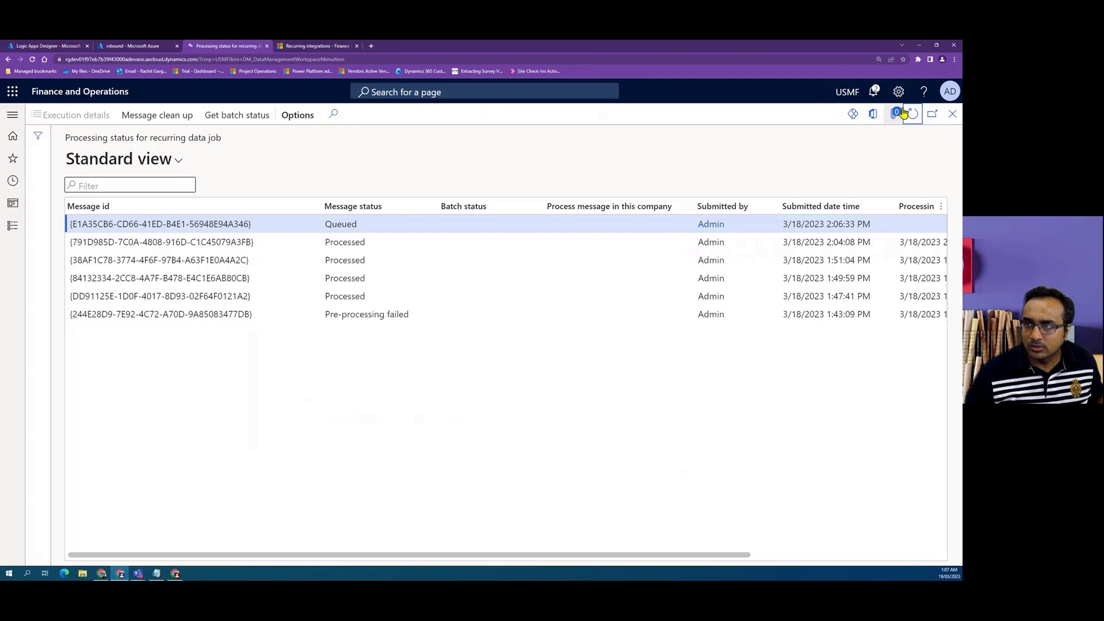
pyautogui.click(912, 115)
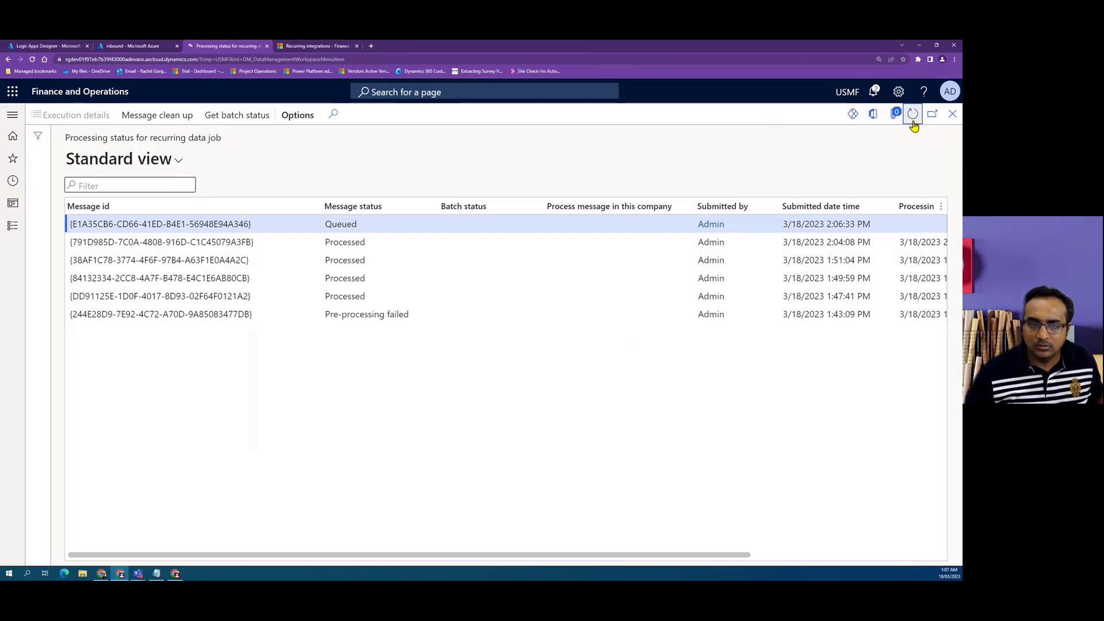
pyautogui.click(914, 123)
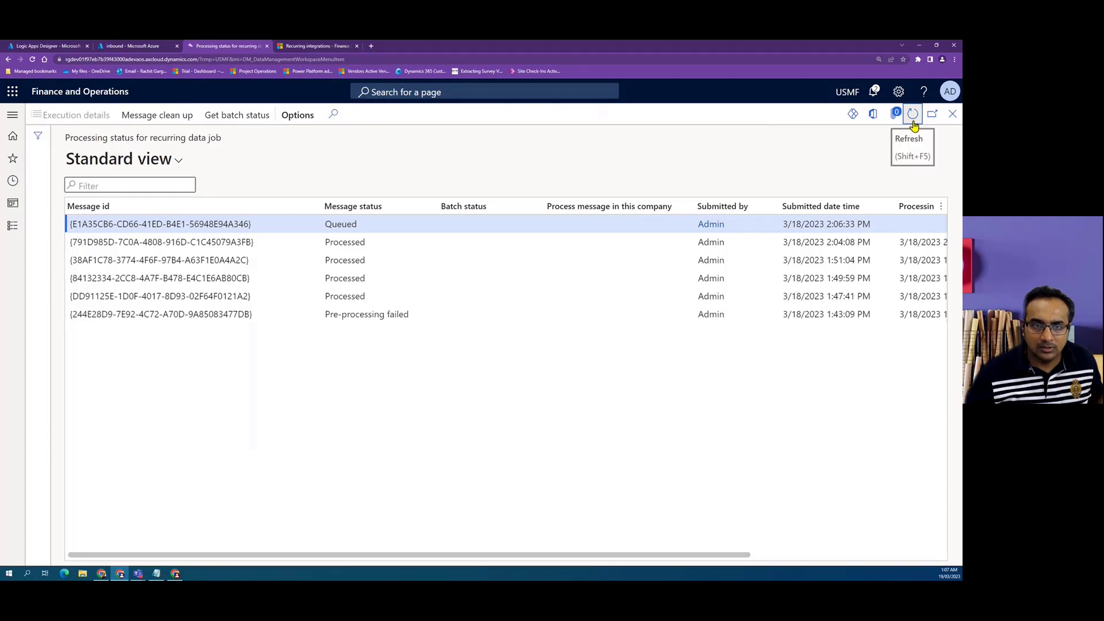
pyautogui.click(913, 123)
pyautogui.click(914, 123)
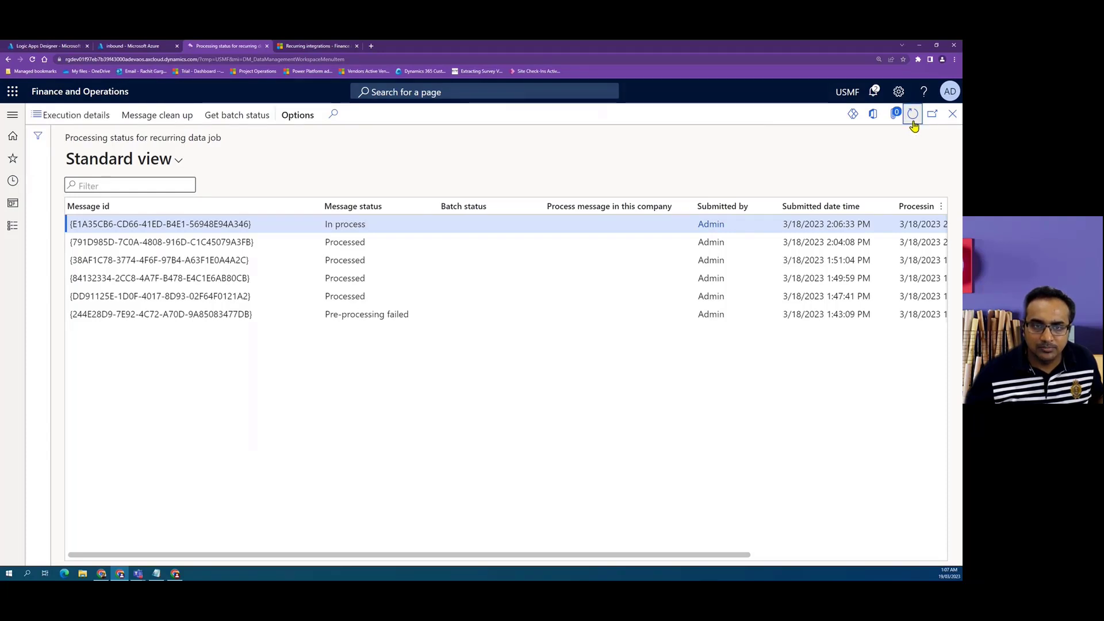
pyautogui.click(913, 123)
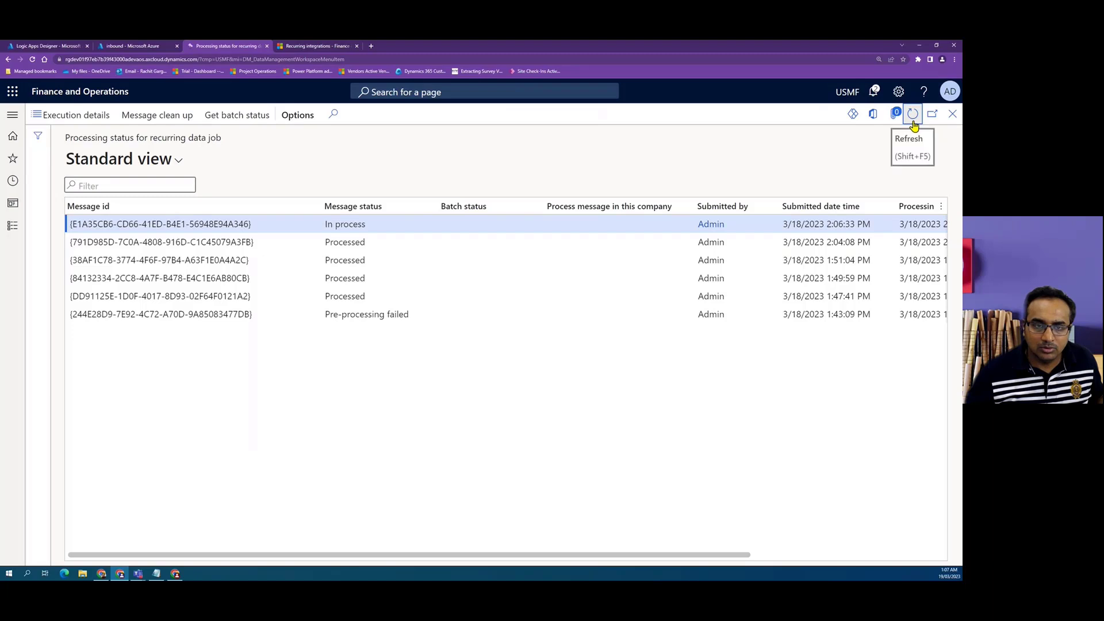
pyautogui.click(913, 123)
pyautogui.click(914, 123)
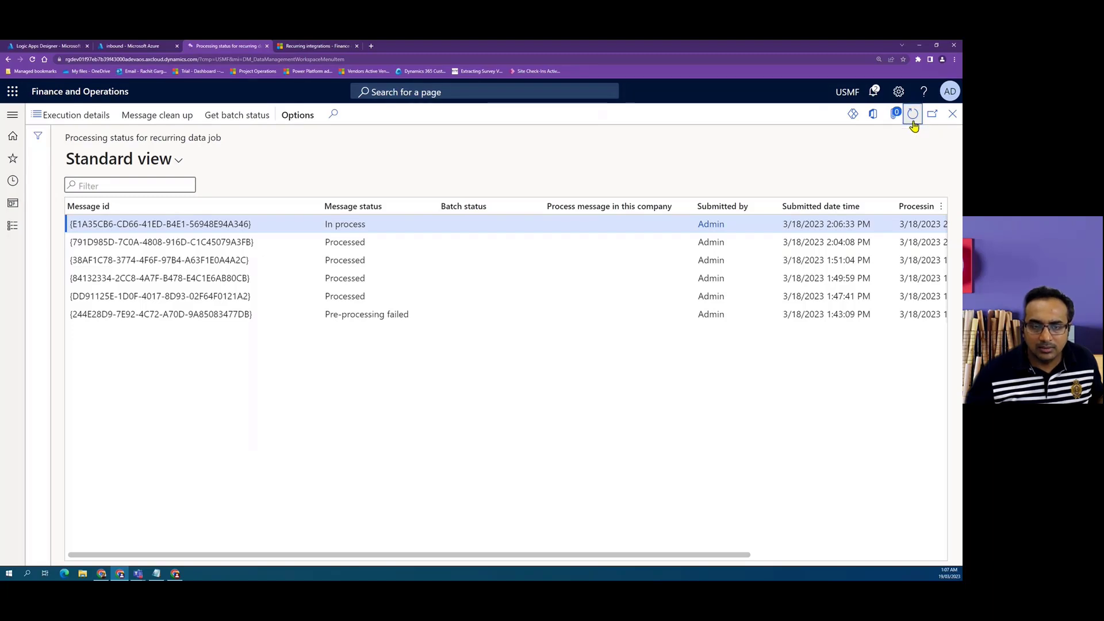
pyautogui.click(914, 123)
pyautogui.click(914, 123)
pyautogui.click(914, 123)
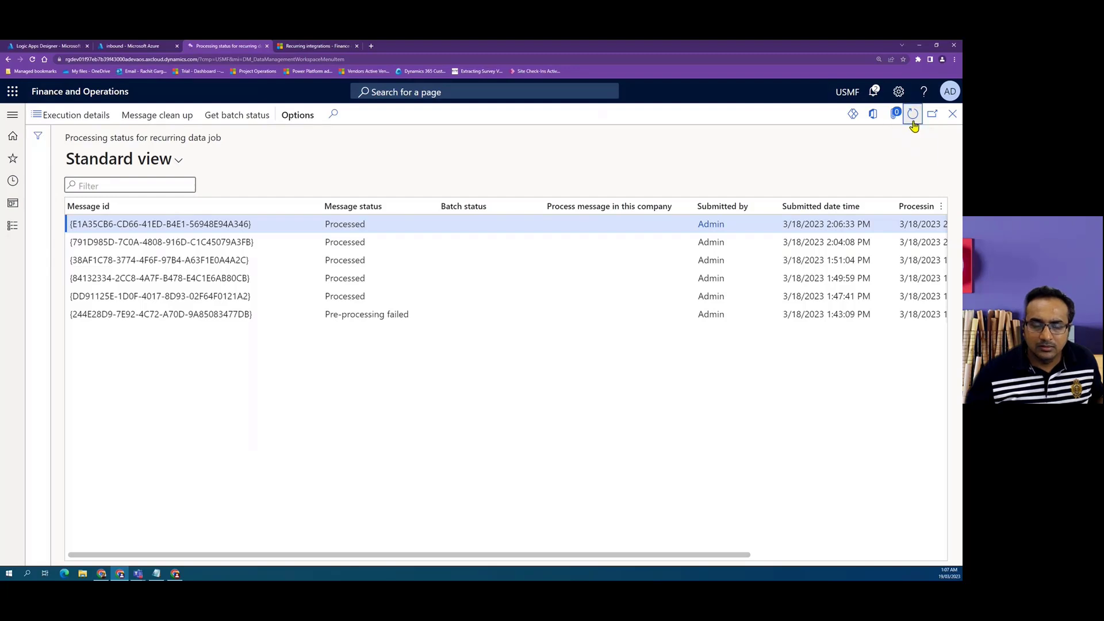
pyautogui.click(914, 123)
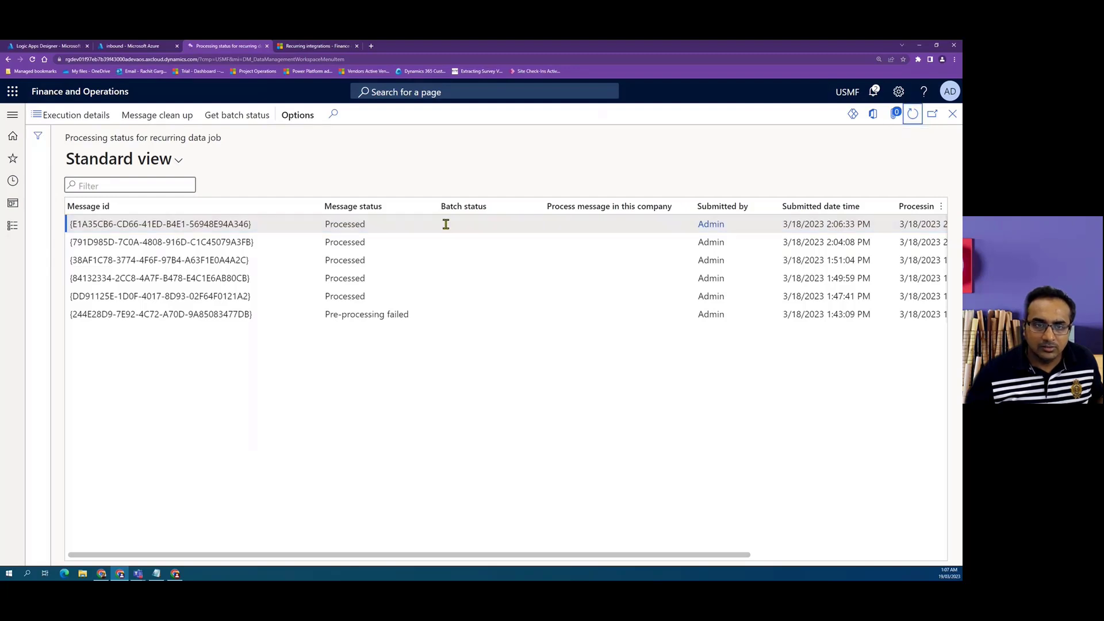
# View the message's execution details showing the import Succeeded with 11 records updated
pyautogui.click(227, 224)
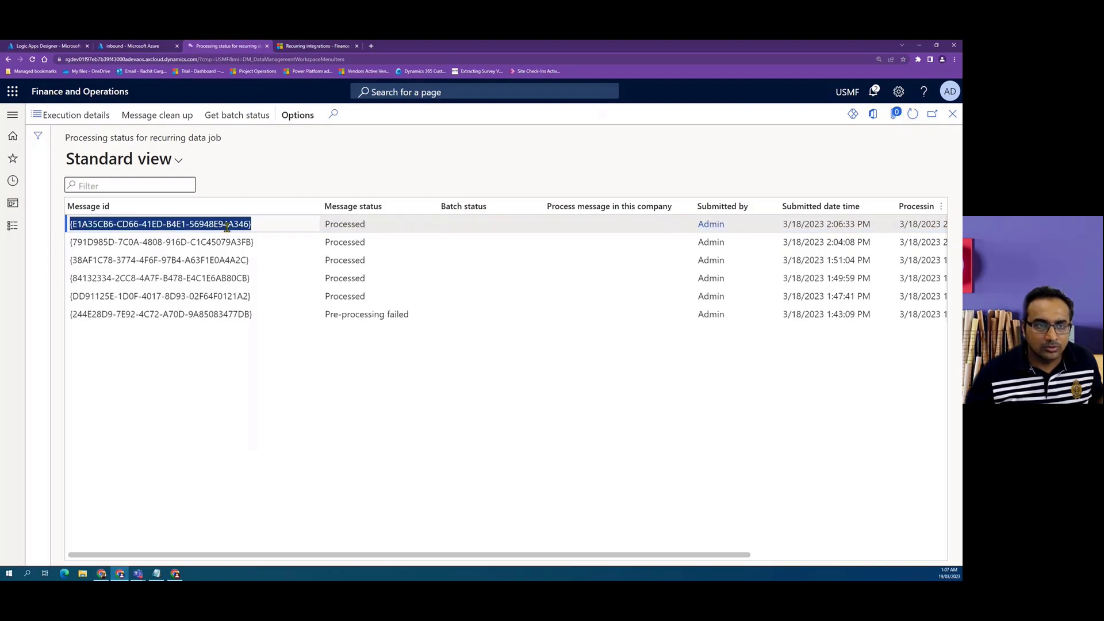
pyautogui.click(80, 115)
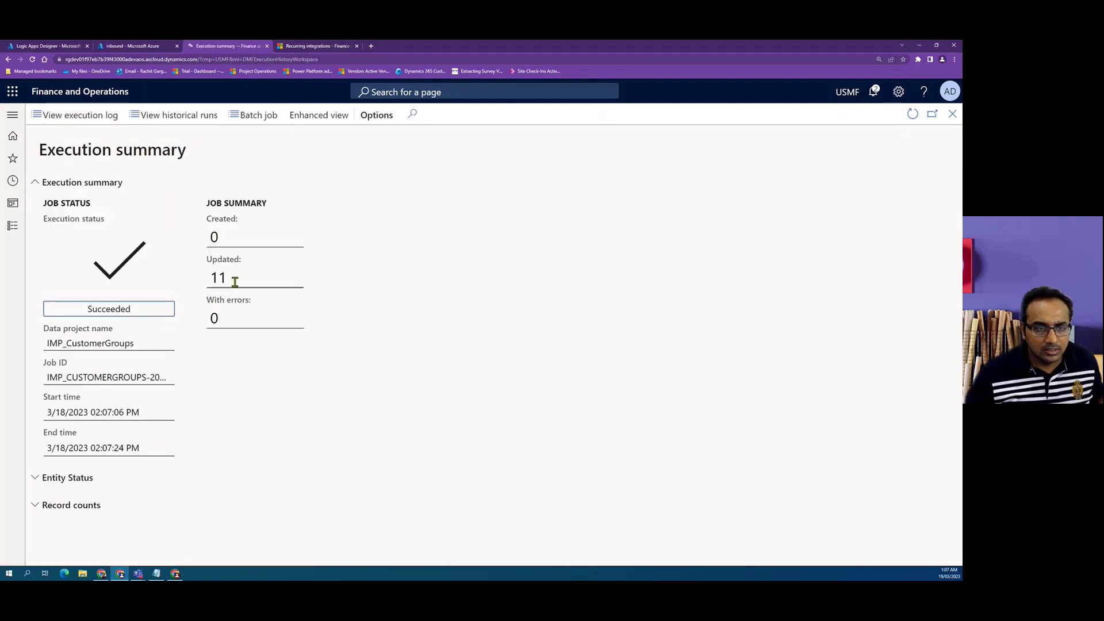
pyautogui.click(207, 279)
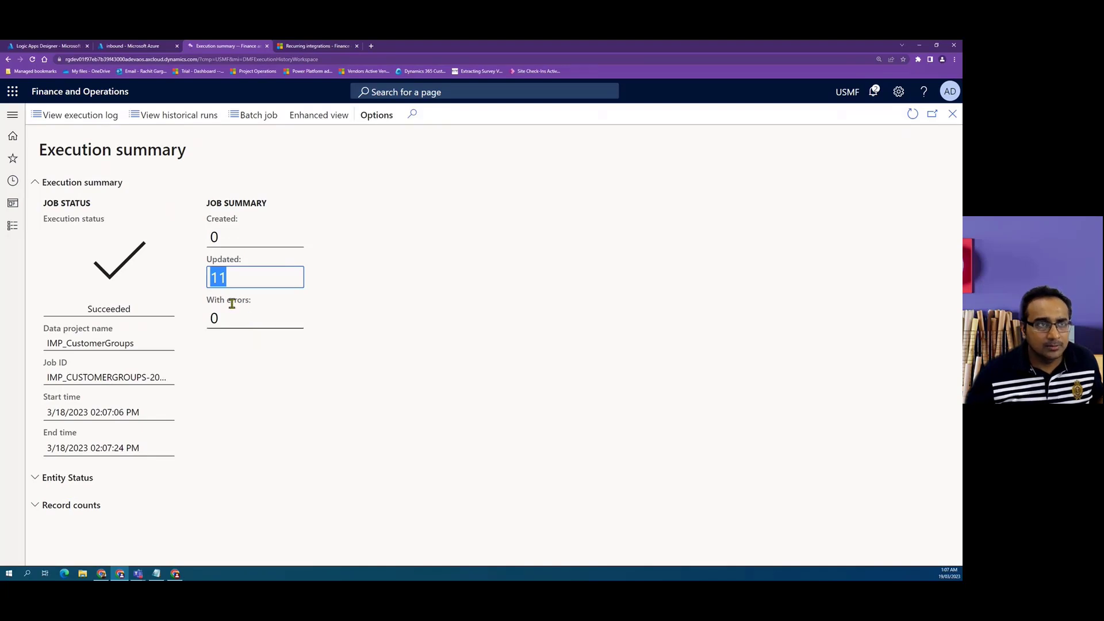
pyautogui.click(56, 50)
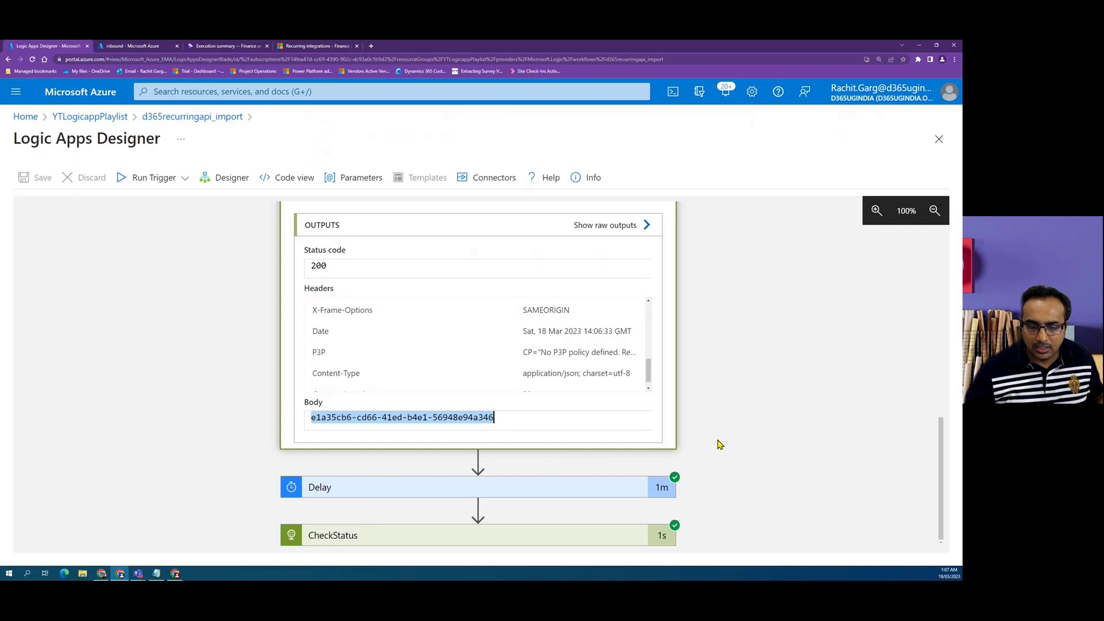
# Confirm the CheckStatus output body reads "value": "Processed", then return to the d365recurringapi_import overview
pyautogui.click(535, 535)
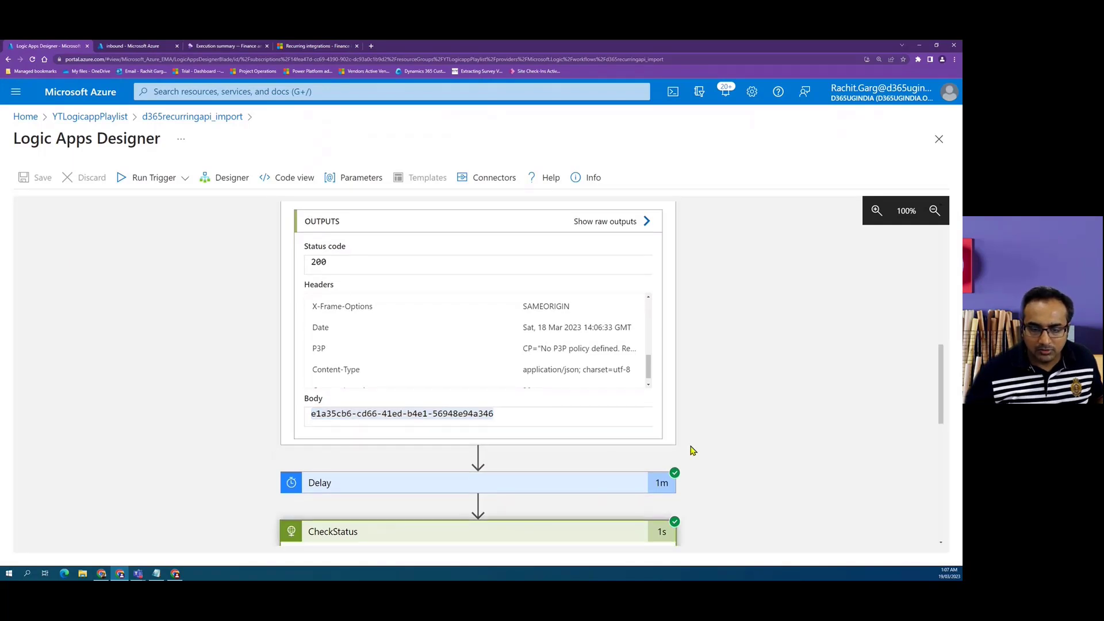
pyautogui.scroll(1, 485, 403)
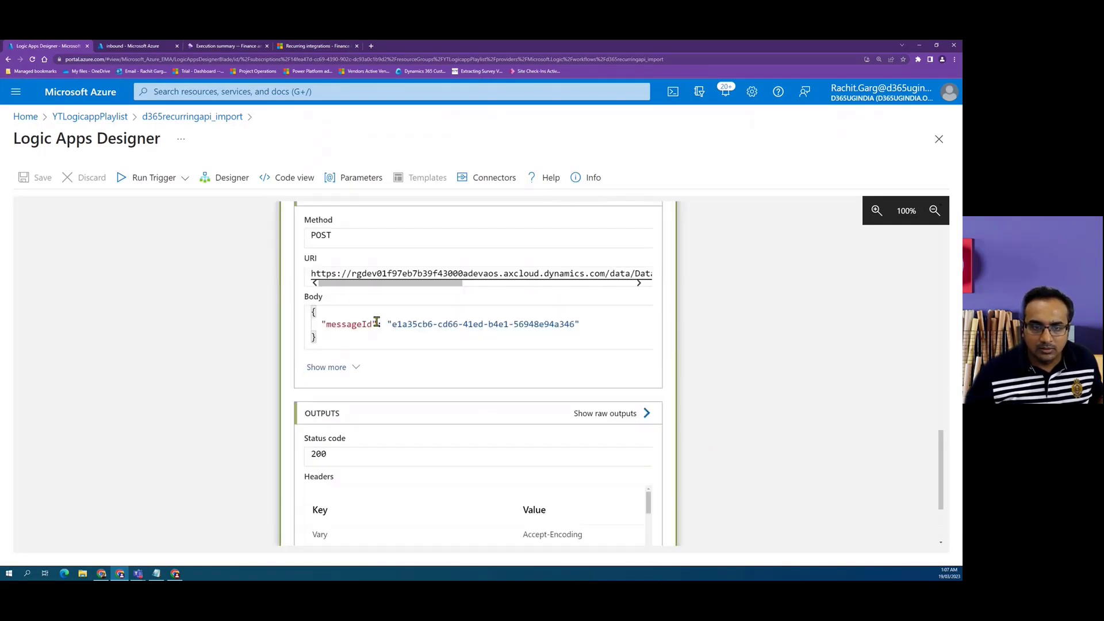
pyautogui.moveTo(312, 328); pyautogui.dragTo(589, 323)
pyautogui.scroll(-3, 502, 389)
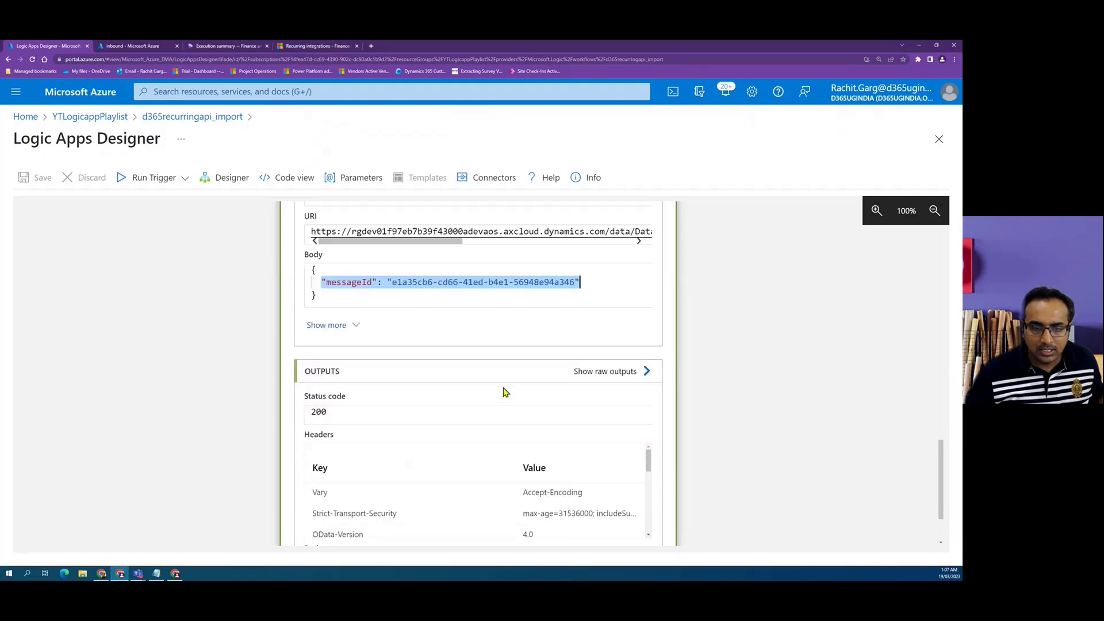
pyautogui.scroll(-1, 462, 446)
pyautogui.moveTo(436, 506); pyautogui.dragTo(312, 509)
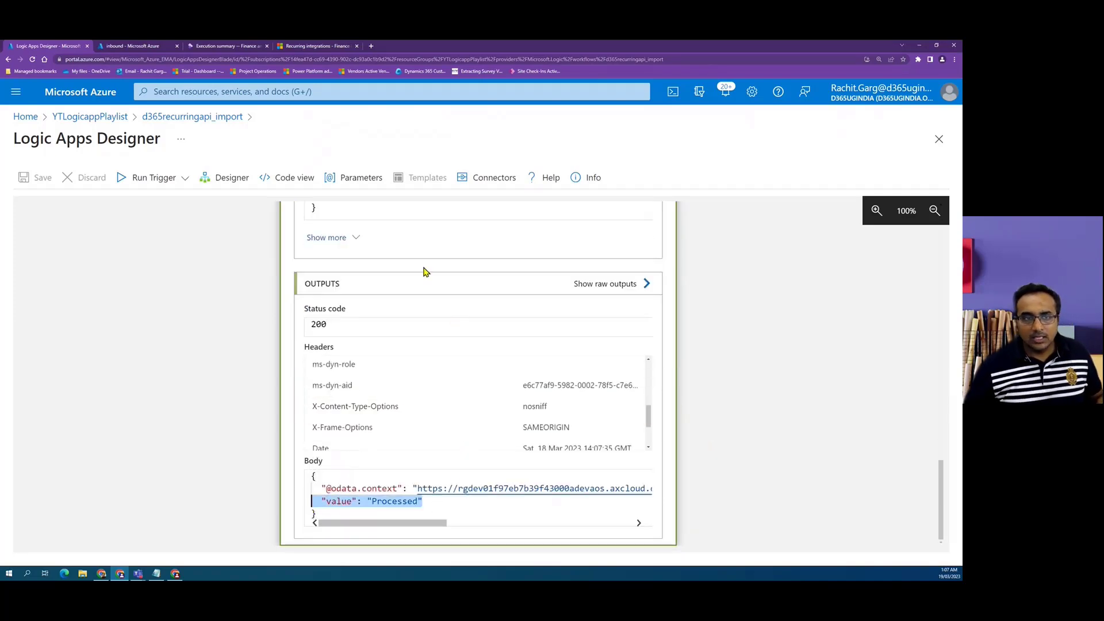
pyautogui.click(211, 119)
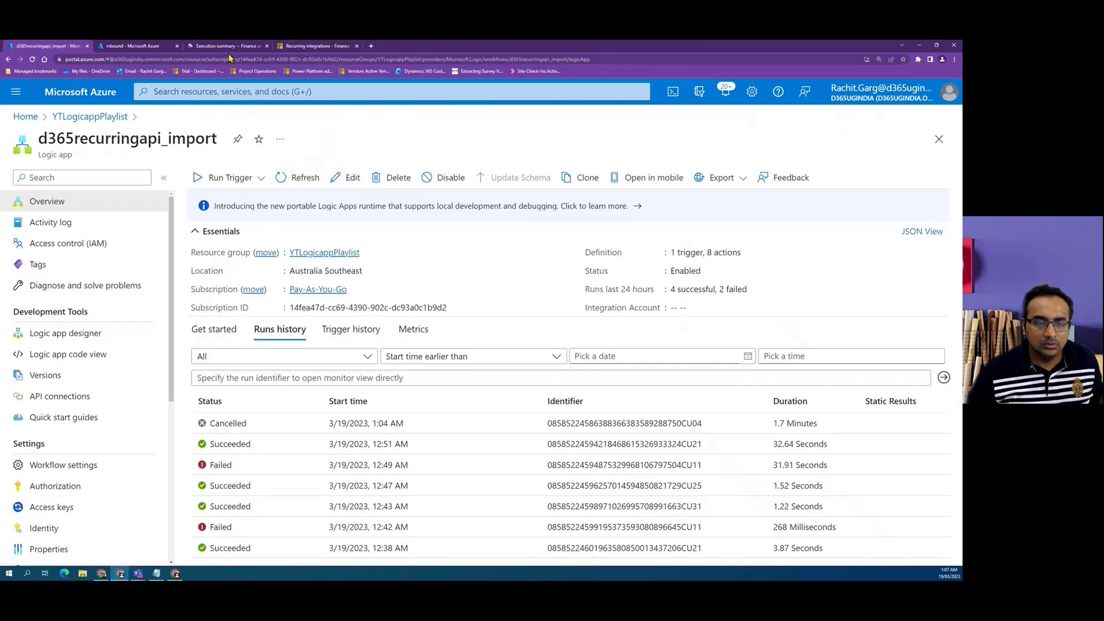
# Switch back to the IMP_CustomerGroups execution summary in Finance and Operations
pyautogui.click(229, 46)
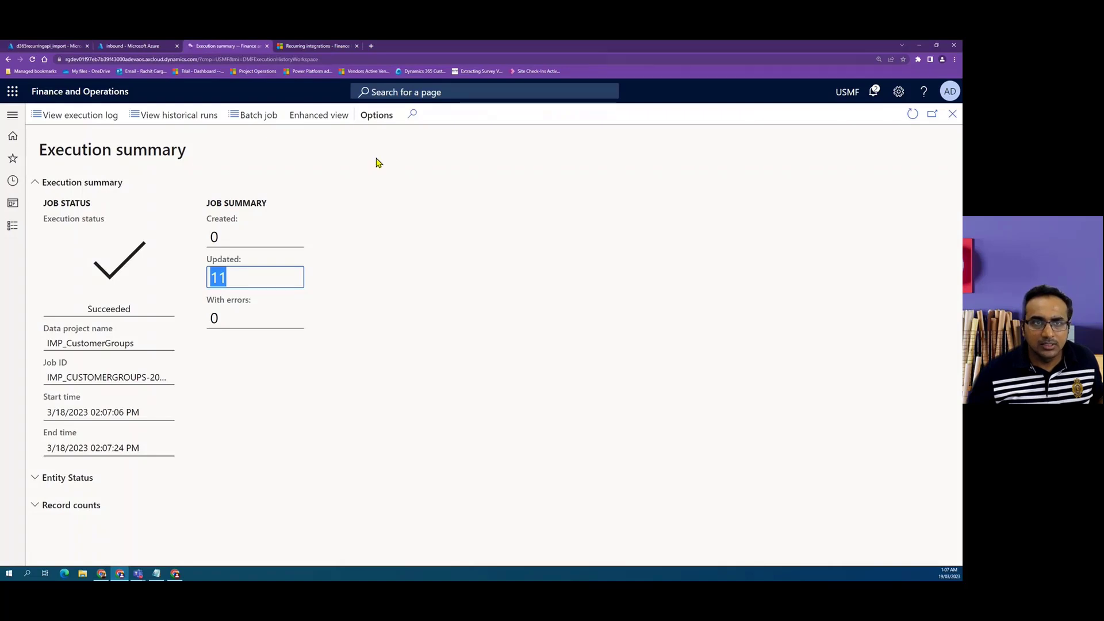